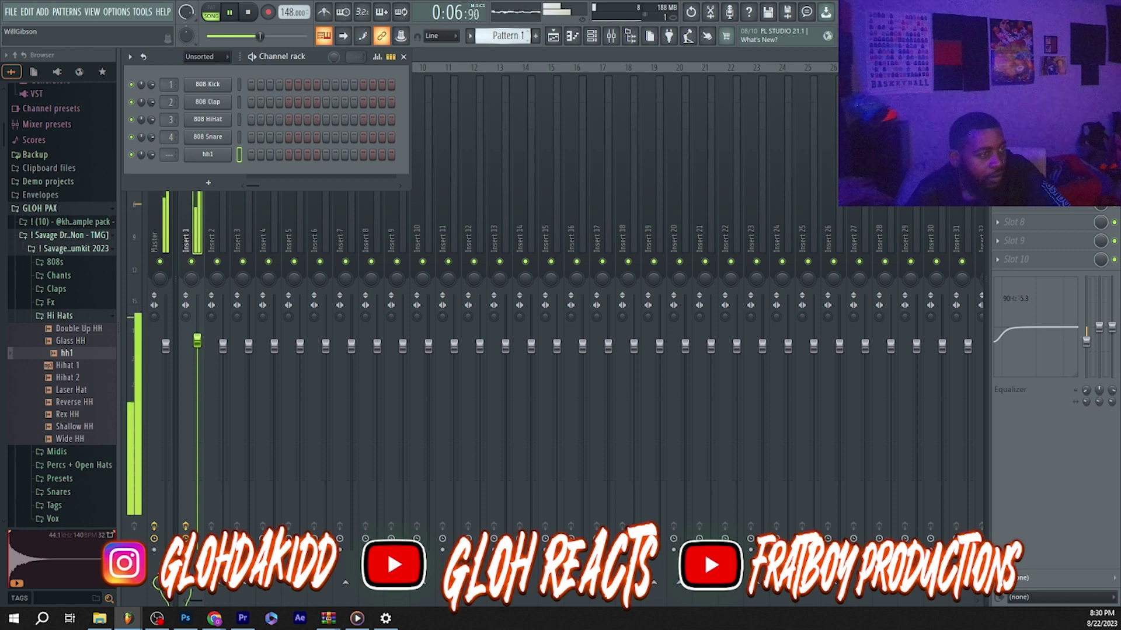
# Place a Pattern 1 clip at the start of Track 2 in the playlist
pyautogui.click(554, 37)
pyautogui.click(327, 125)
pyautogui.press('space')
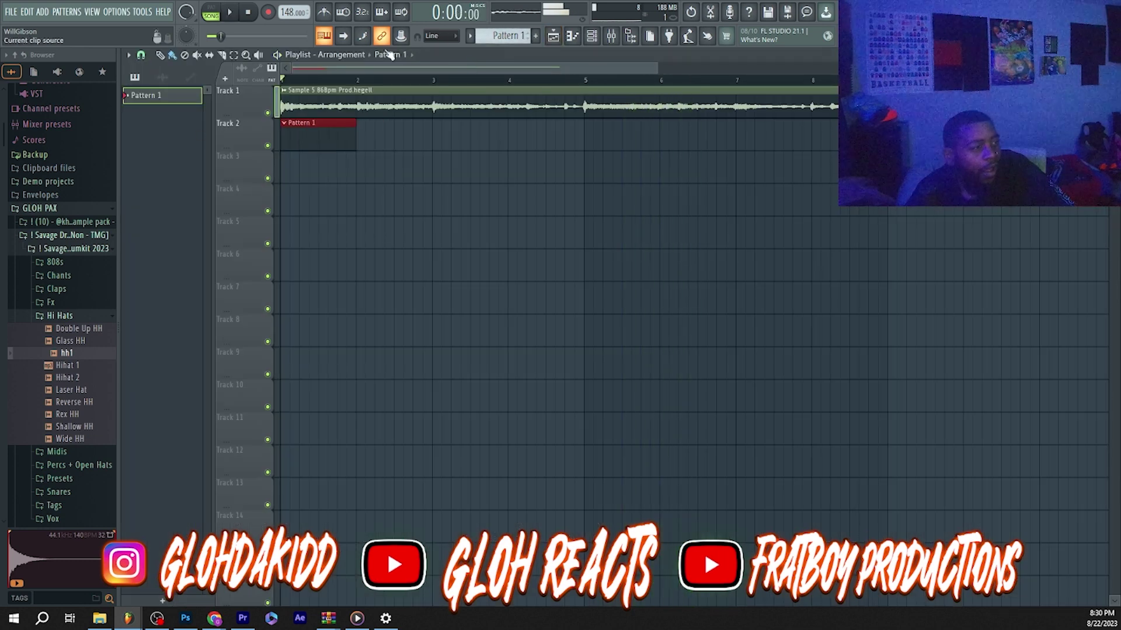
# Draw a two-step C5 note at the start of the hh1 channel's maximized piano roll and audition it
pyautogui.click(572, 37)
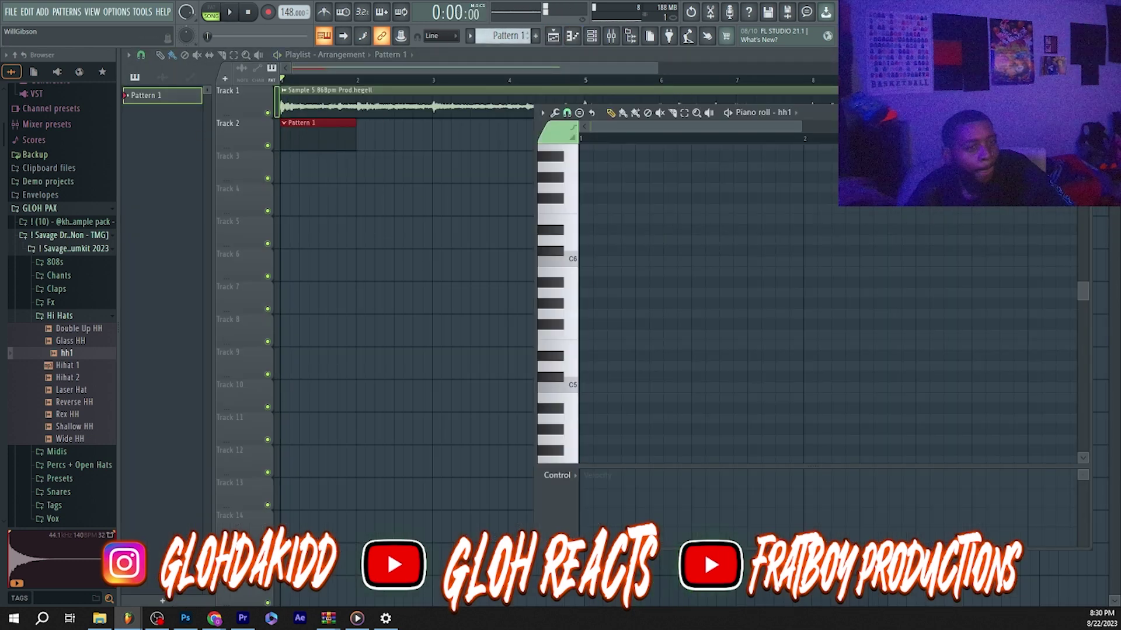
pyautogui.press('Return')
pyautogui.press('space')
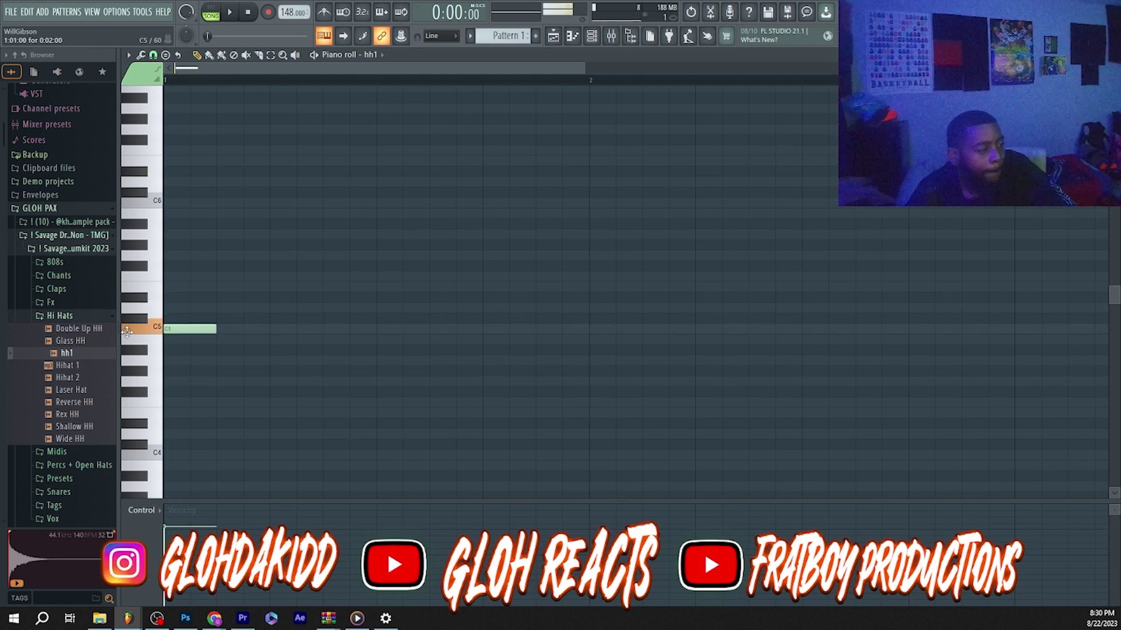
pyautogui.press('space')
pyautogui.press('space')
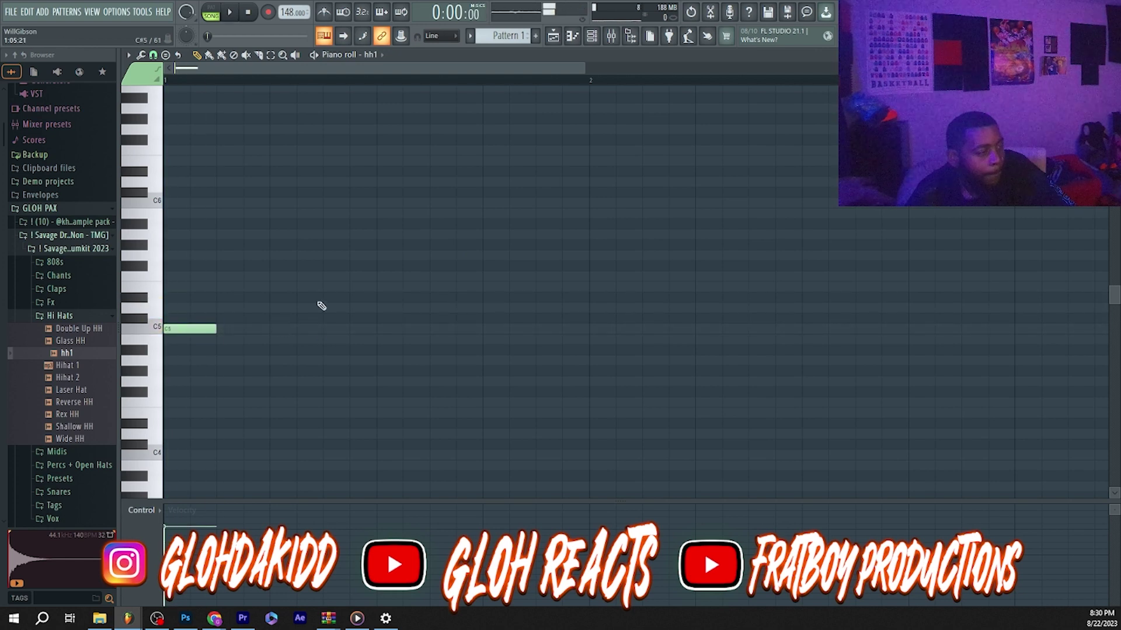
pyautogui.click(592, 35)
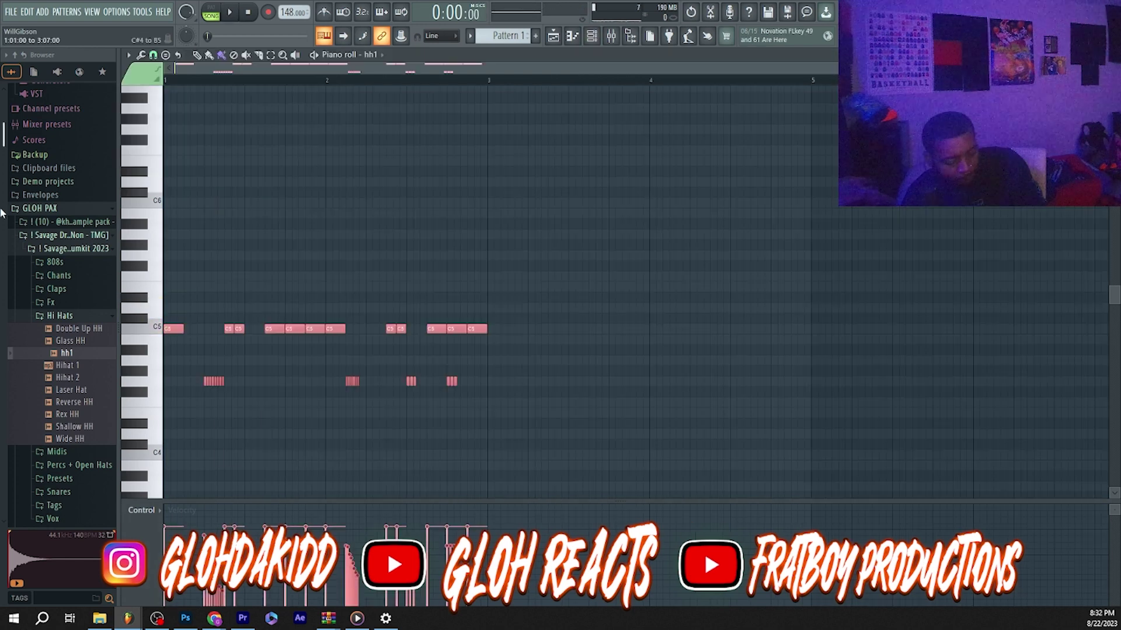
# Repeat the two-bar hi-hat notes through bar 4 and add an A4 roll at its end with 1/6 step snapping
pyautogui.press('space')
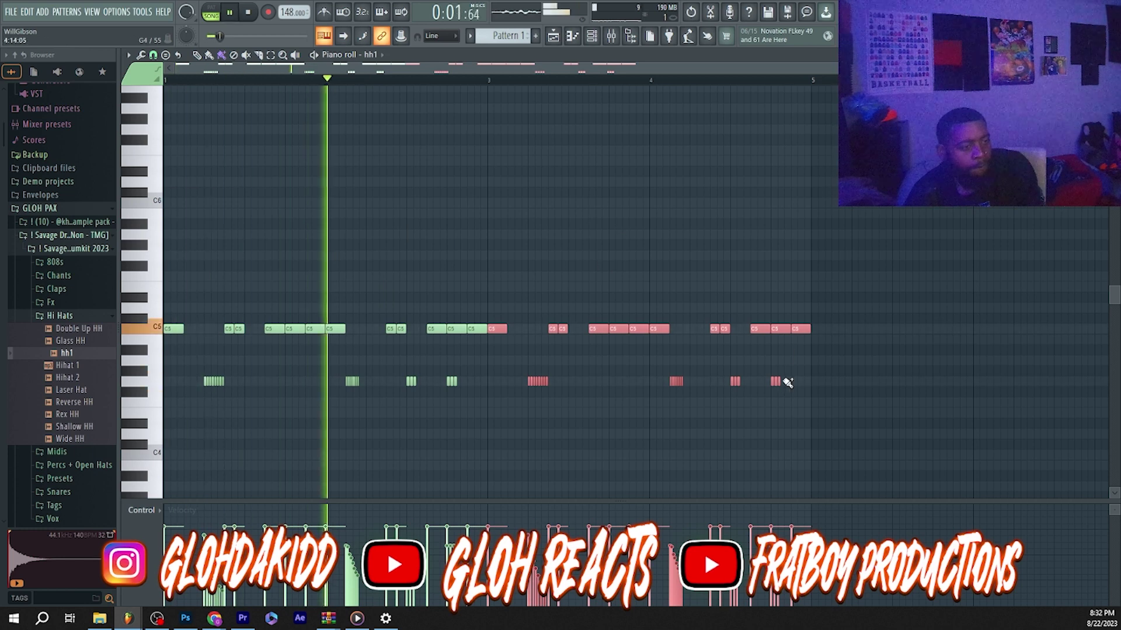
pyautogui.click(153, 55)
pyautogui.click(168, 114)
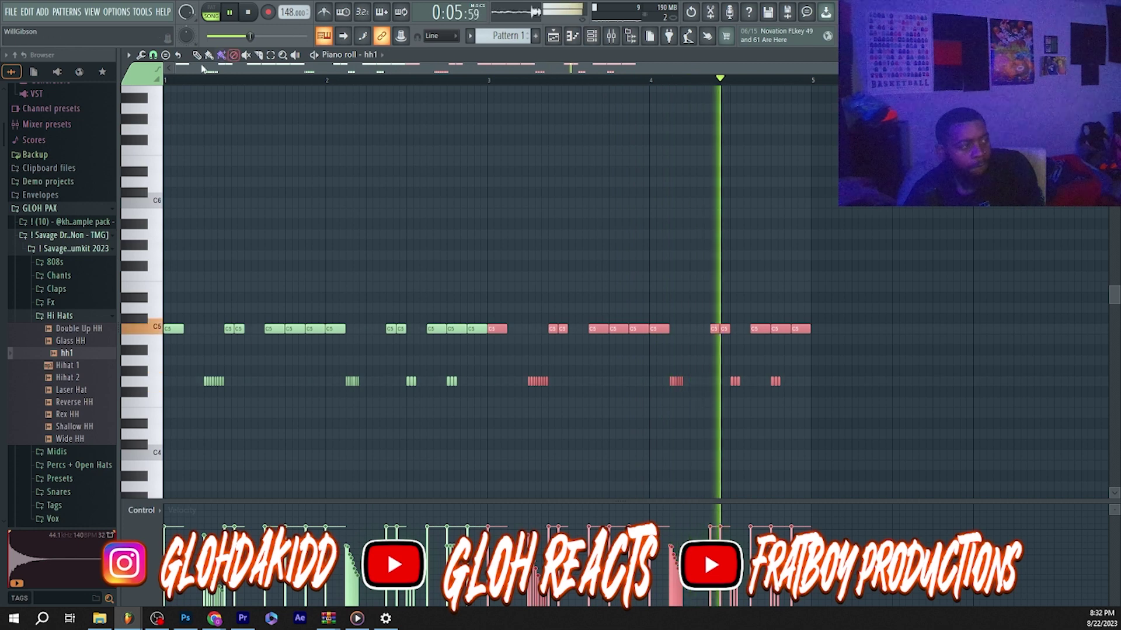
pyautogui.moveTo(178, 69); pyautogui.dragTo(507, 87)
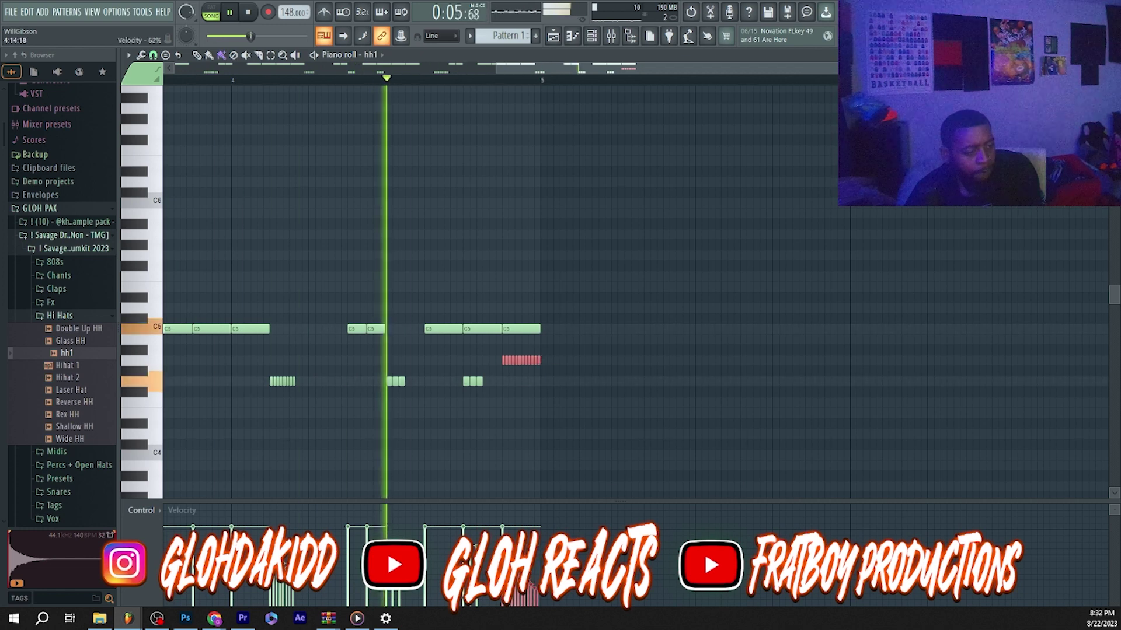
# Set the piano roll snap to Line and duplicate the Pattern 1 clip on Track 2 from bar 5
pyautogui.click(153, 55)
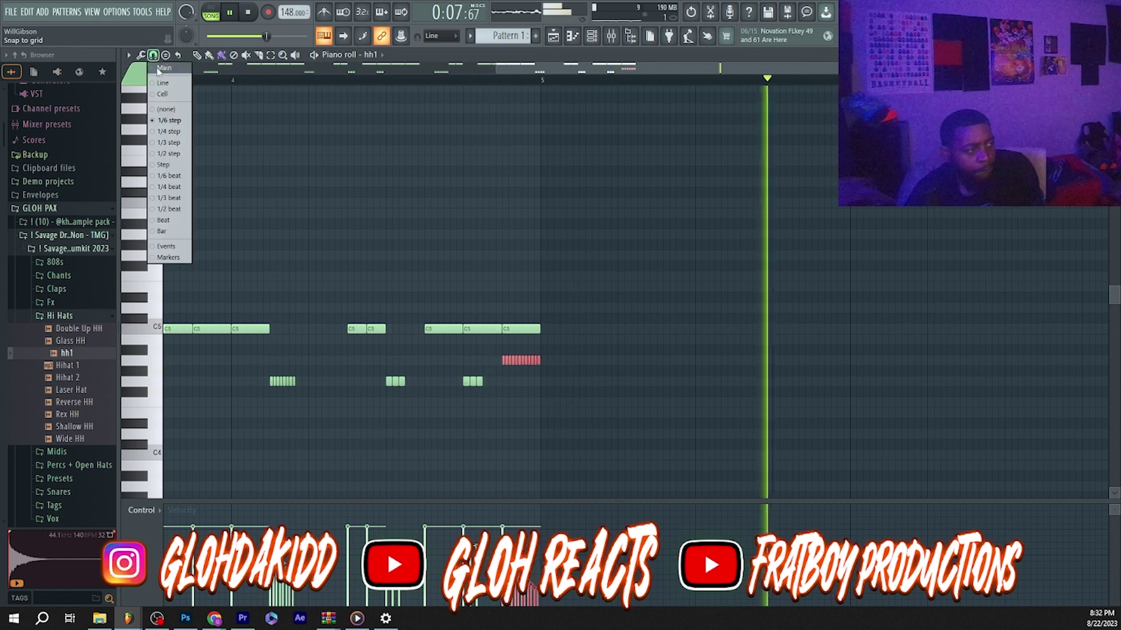
pyautogui.click(166, 82)
pyautogui.click(592, 38)
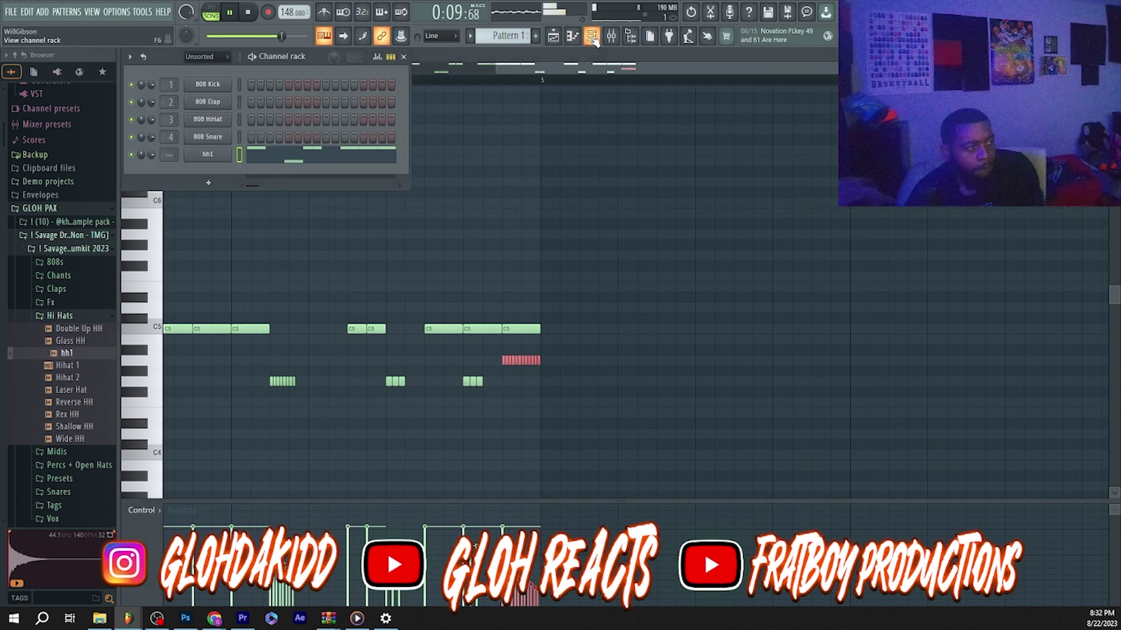
pyautogui.click(564, 35)
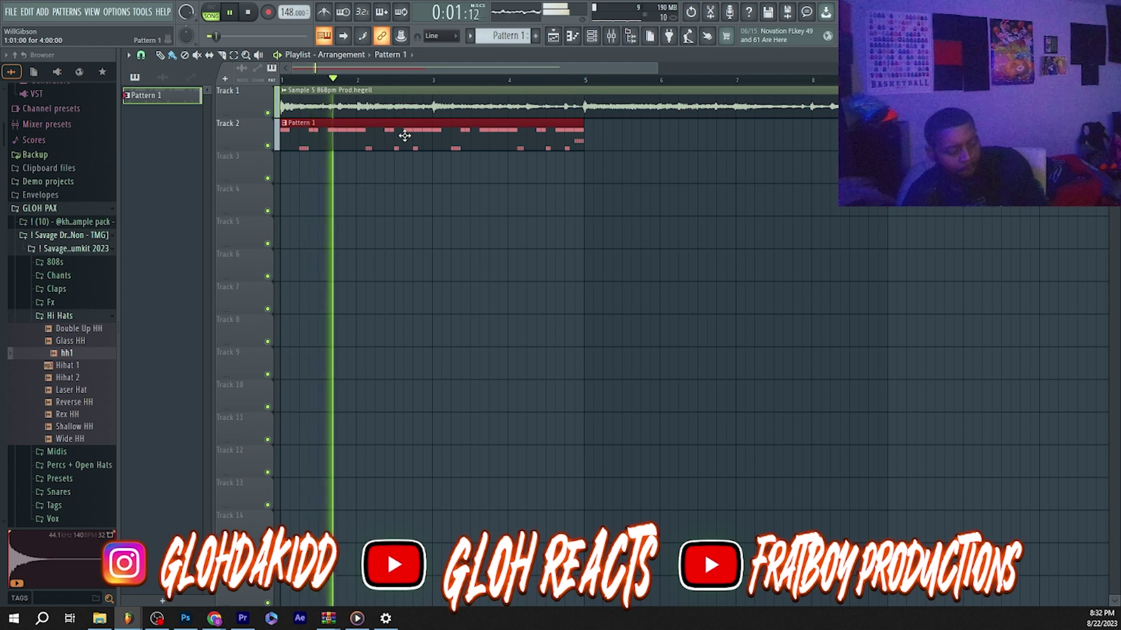
pyautogui.hotkey('ctrl', 'b')
# Browse the clap folders of the Savage Drumkit 2023, citggo secret plugg stash and YeatxKanKan kits for a clap sample
pyautogui.click(70, 289)
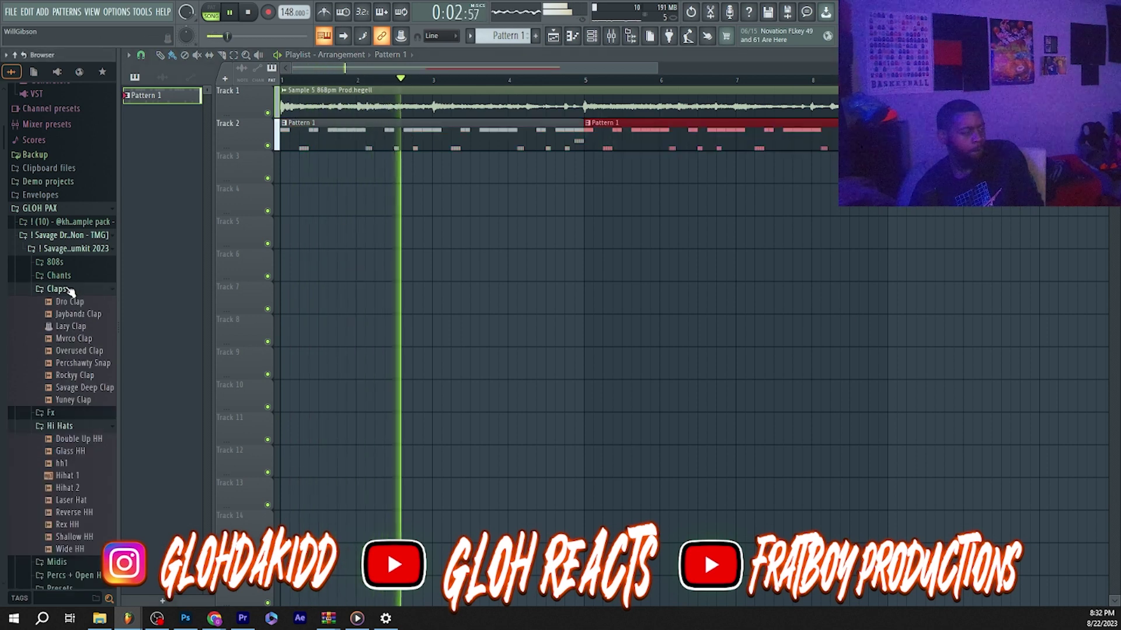
pyautogui.click(79, 339)
pyautogui.click(78, 249)
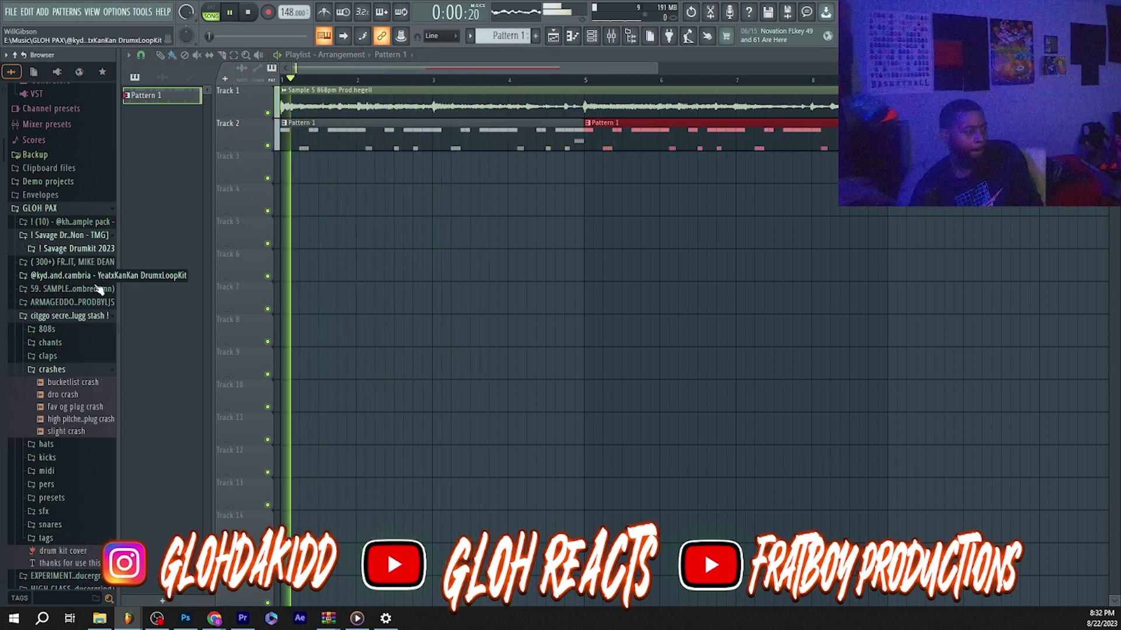
pyautogui.click(50, 356)
pyautogui.click(50, 356)
pyautogui.click(71, 316)
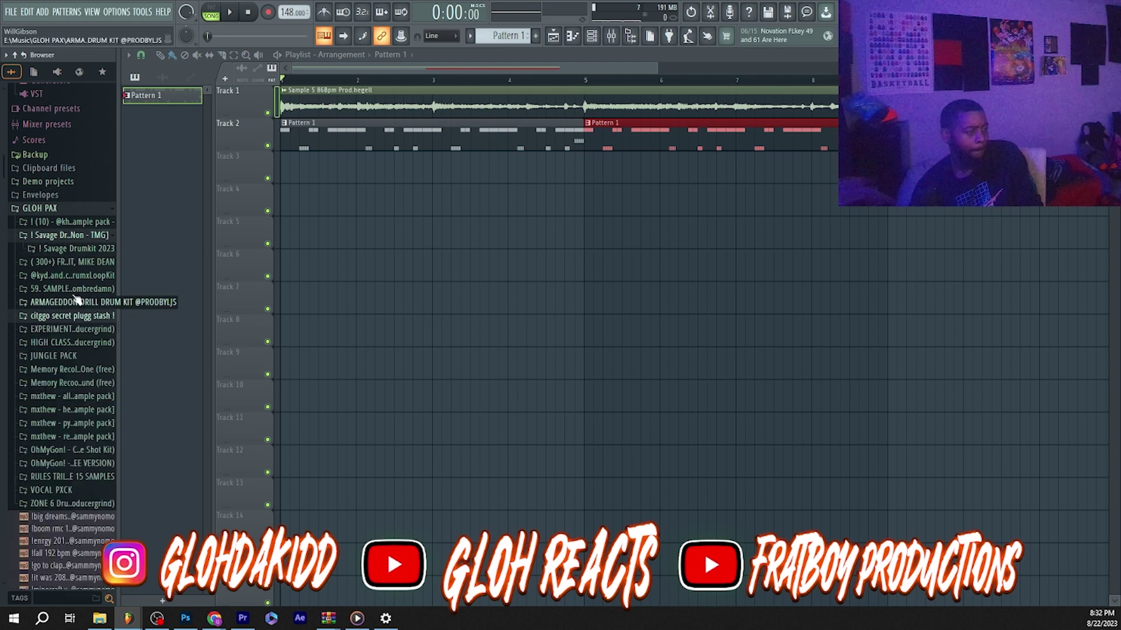
pyautogui.click(72, 276)
pyautogui.click(49, 316)
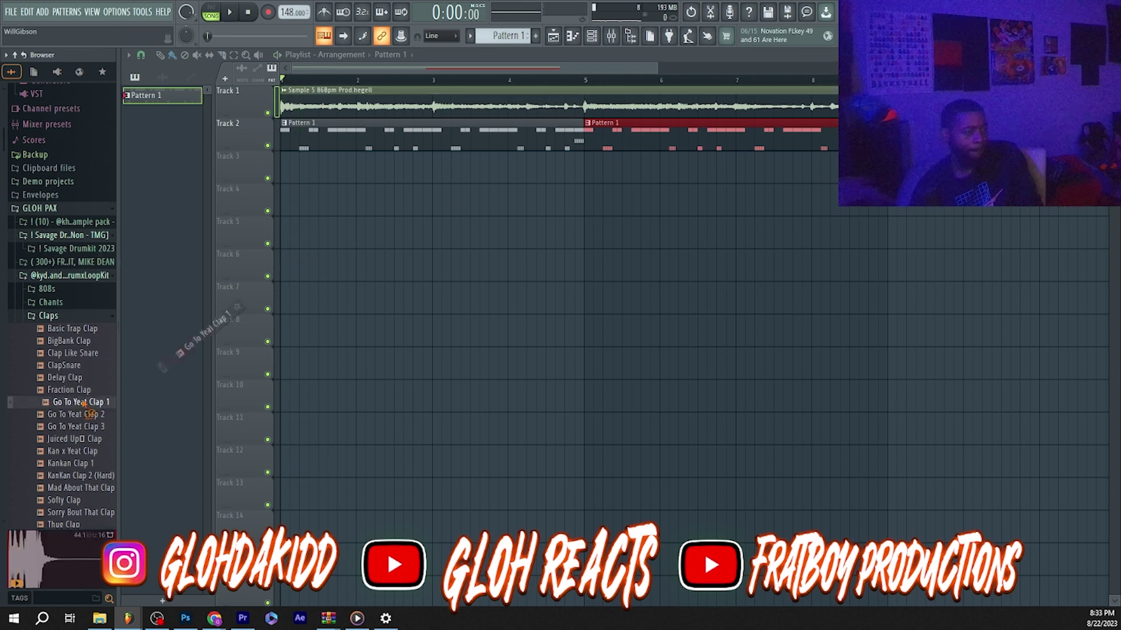
# Load Go To Yeat Clap 1 onto the 808 Snare channel and switch to Pattern 2
pyautogui.press('space')
pyautogui.moveTo(75, 402); pyautogui.dragTo(219, 137)
pyautogui.scroll(1, 497, 34)
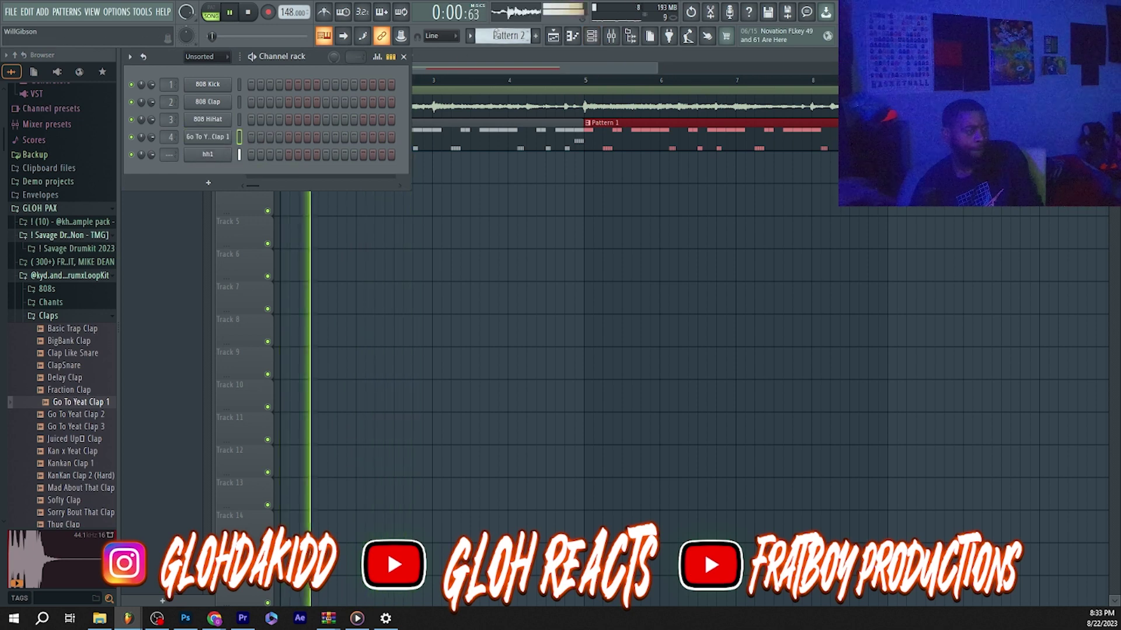
# Program a clap on step 9 and place the Pattern 2 clip at the start of Track 3
pyautogui.click(326, 137)
pyautogui.moveTo(471, 177); pyautogui.dragTo(224, 156)
pyautogui.press('space')
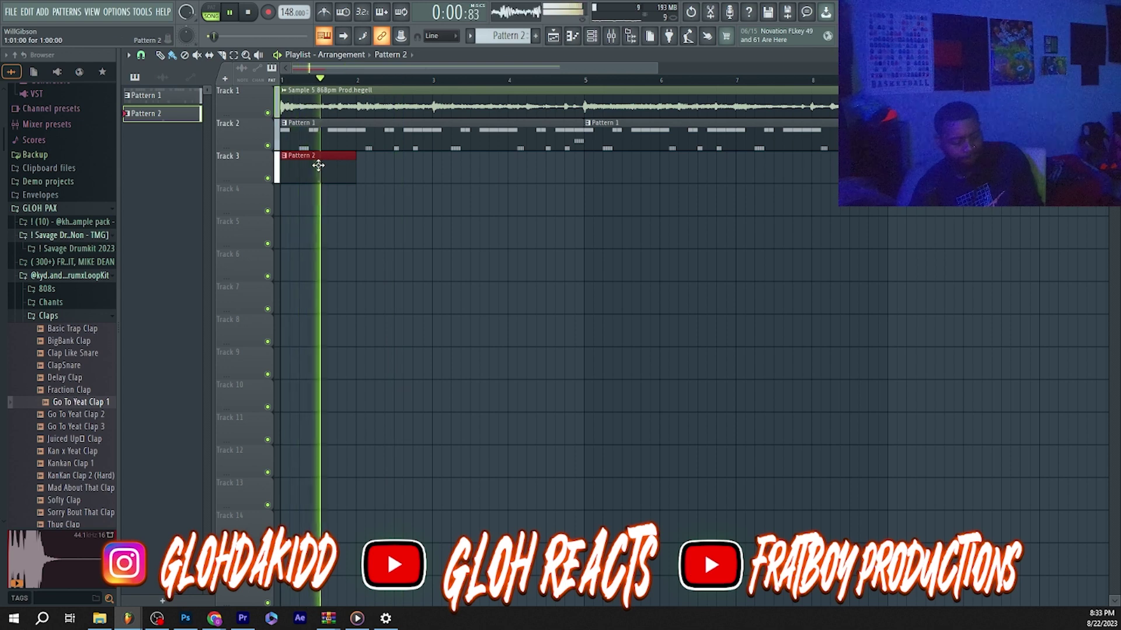
# Duplicate the Pattern 2 clip seven times along Track 3 to fill eight bars
pyautogui.hotkey('ctrl', 'b')
pyautogui.hotkey('ctrl', 'b')
pyautogui.hotkey('ctrl', 'b')
pyautogui.hotkey('ctrl', 'b')
pyautogui.hotkey('ctrl', 'b')
pyautogui.hotkey('ctrl', 'b')
pyautogui.hotkey('ctrl', 'b')
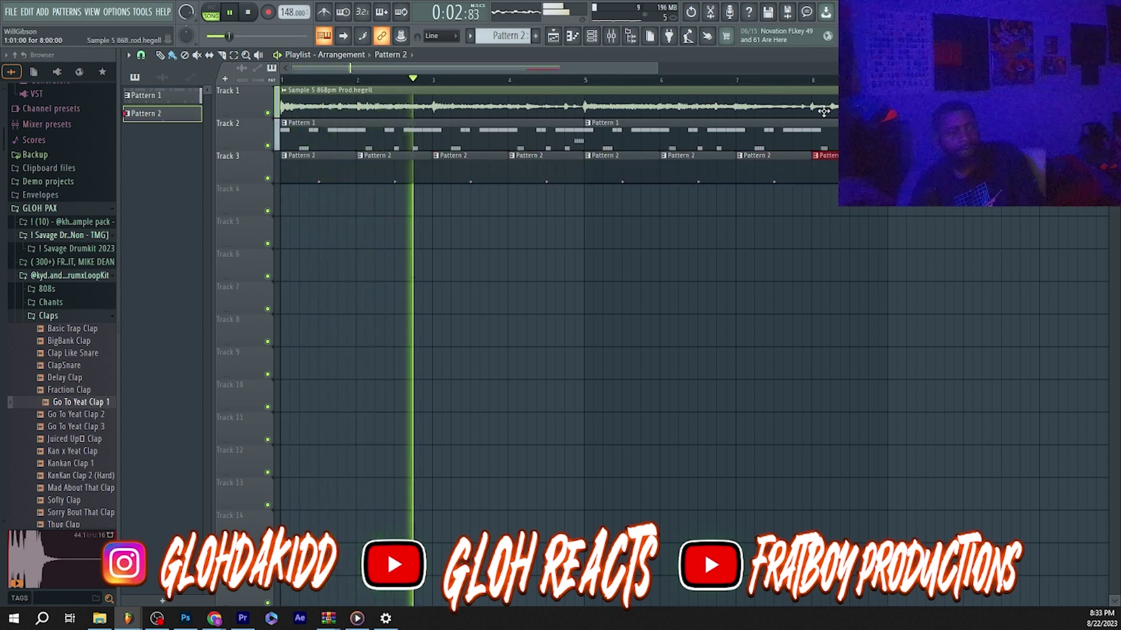
# Open the YeatxKanKan kit's Snares folder and audition samples such as Lean Cuisine Snare, Kankan Type Snare and Hard Rock Snare
pyautogui.scroll(1, 507, 34)
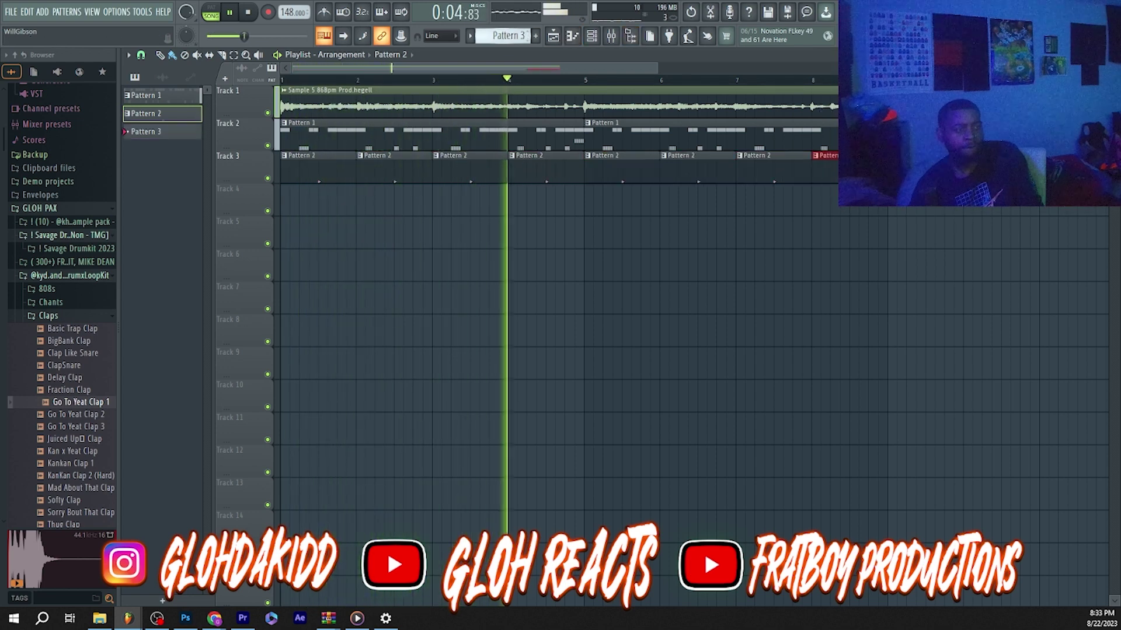
pyautogui.click(70, 317)
pyautogui.click(64, 370)
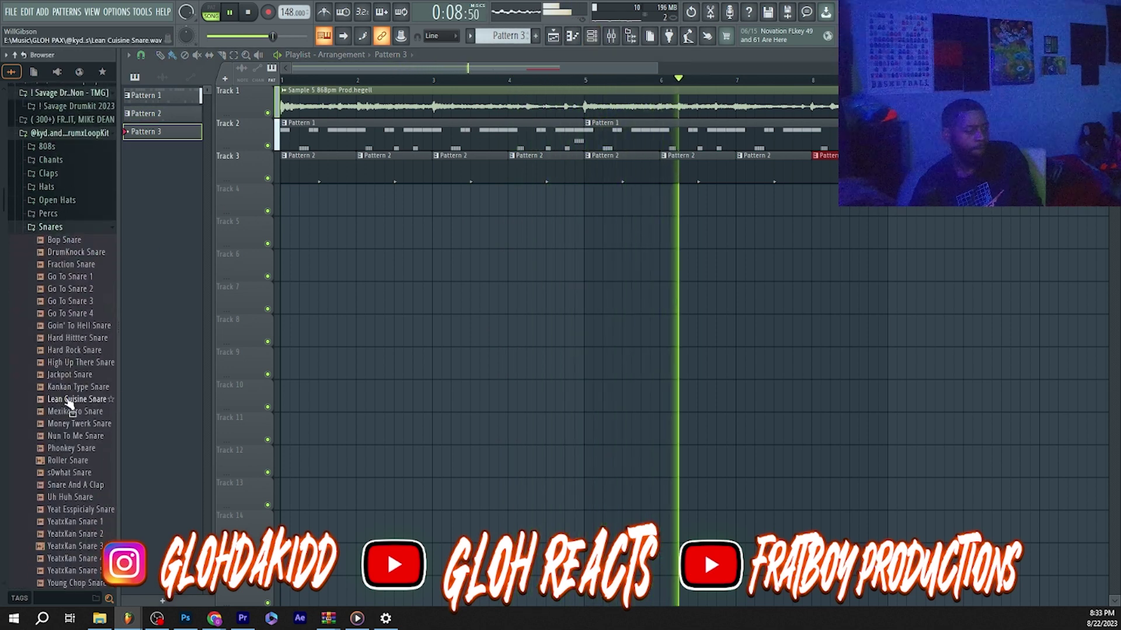
pyautogui.click(65, 400)
pyautogui.click(65, 386)
pyautogui.click(69, 375)
pyautogui.click(71, 351)
pyautogui.click(73, 363)
pyautogui.click(72, 340)
pyautogui.click(80, 325)
# Load Go To Snare 2 onto the 808 HiHat channel
pyautogui.click(92, 291)
pyautogui.moveTo(87, 291); pyautogui.dragTo(216, 122)
pyautogui.press('space')
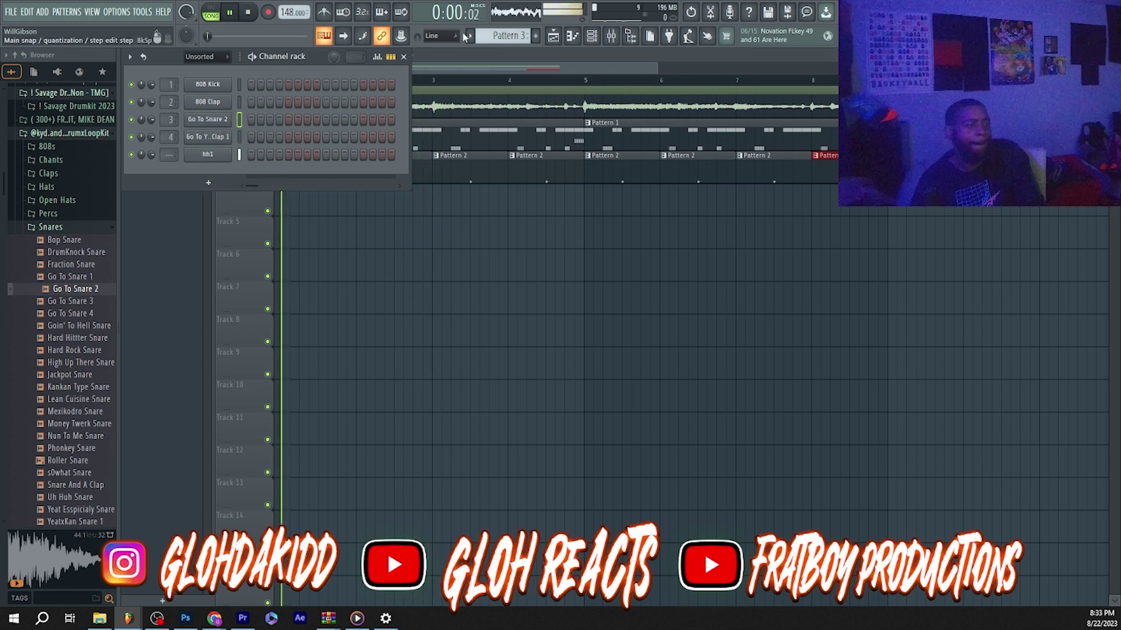
# Switch to Pattern 4 and draw eight short D#5 hits for Go To Snare 2 across four bars
pyautogui.moveTo(503, 36); pyautogui.dragTo(503, 29)
pyautogui.moveTo(361, 201); pyautogui.dragTo(298, 198)
pyautogui.click(575, 36)
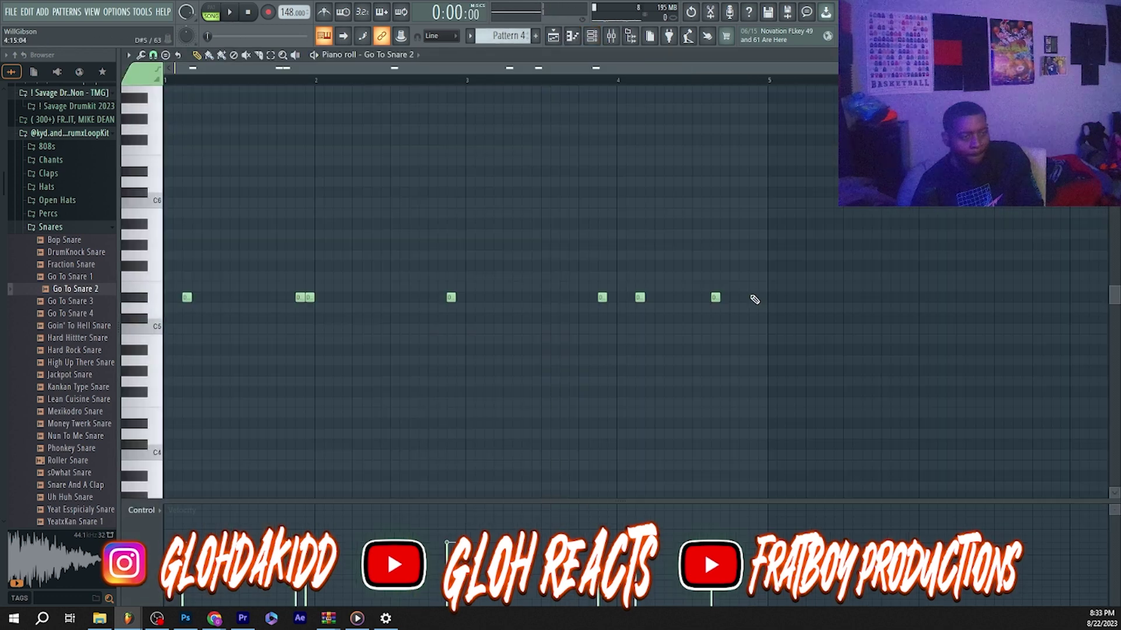
# Place the Pattern 4 clip at the start of Track 4 and duplicate it from bar 5
pyautogui.click(553, 36)
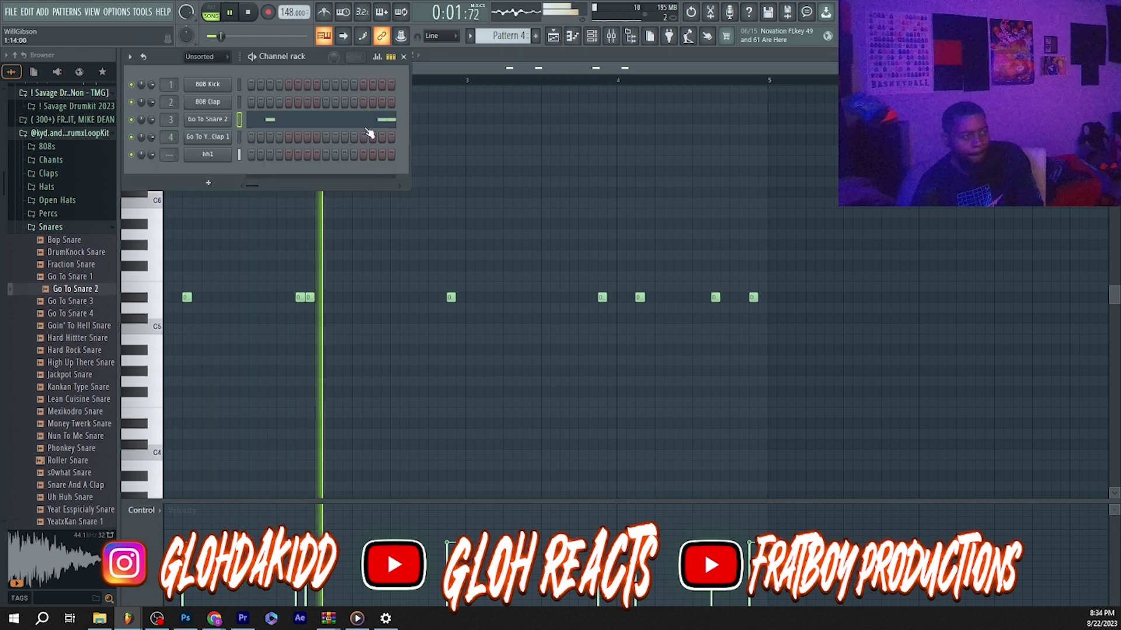
pyautogui.click(553, 41)
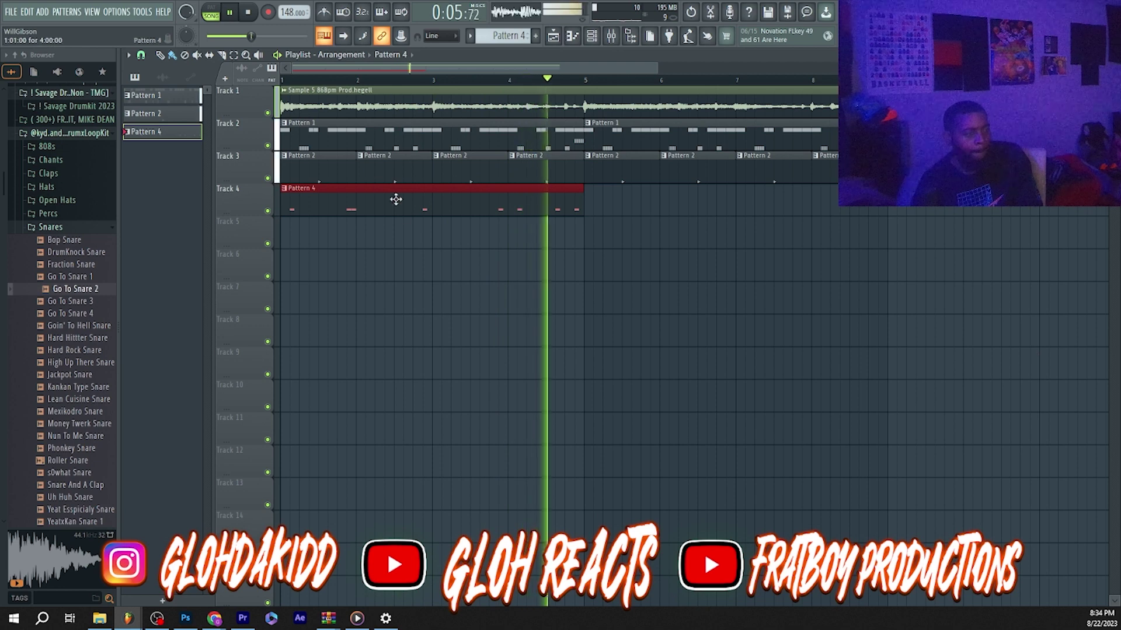
pyautogui.hotkey('ctrl', 'b')
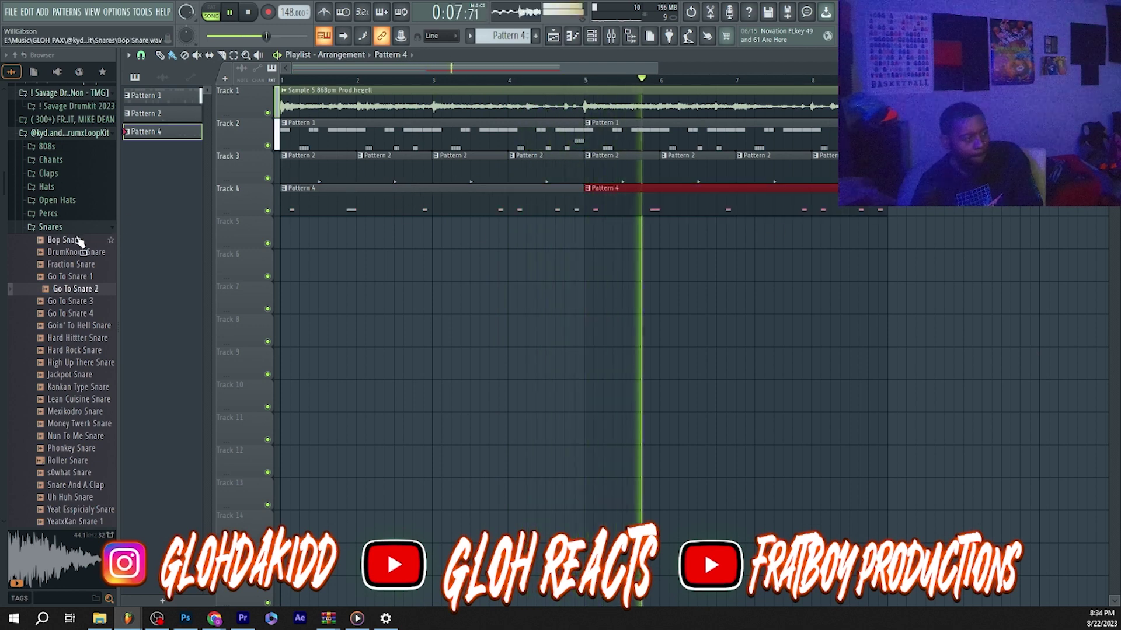
# Load Lean Cuisine Snare onto the 808 Clap channel
pyautogui.click(84, 399)
pyautogui.moveTo(81, 400); pyautogui.dragTo(212, 100)
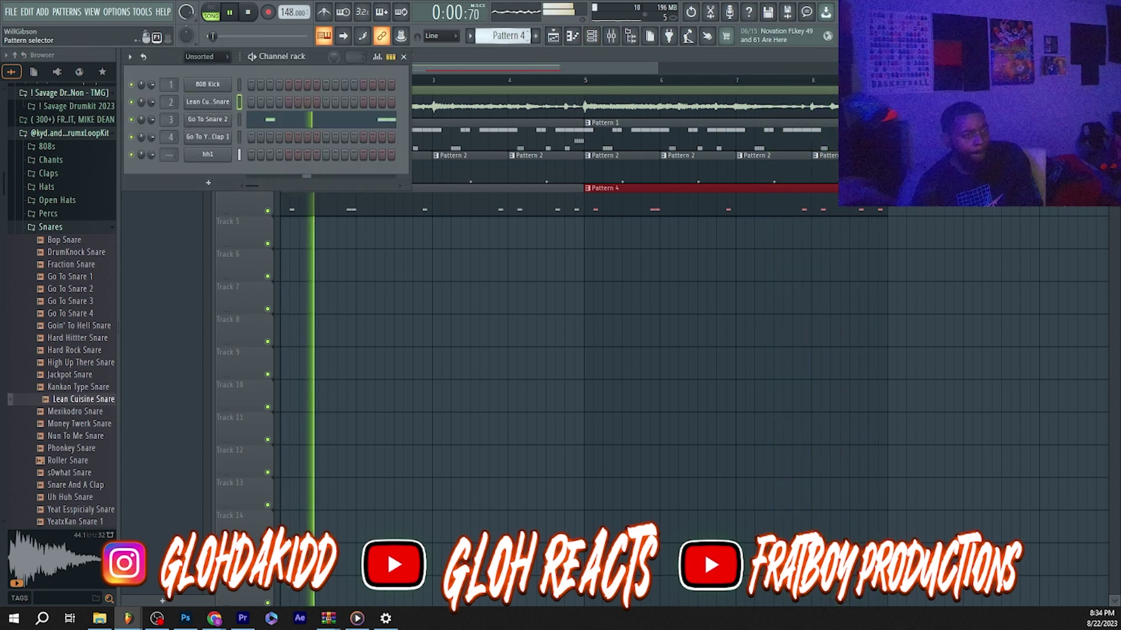
# Change the playlist snap setting and place the Pattern 5 clip again at bar 4 on Track 5
pyautogui.click(514, 226)
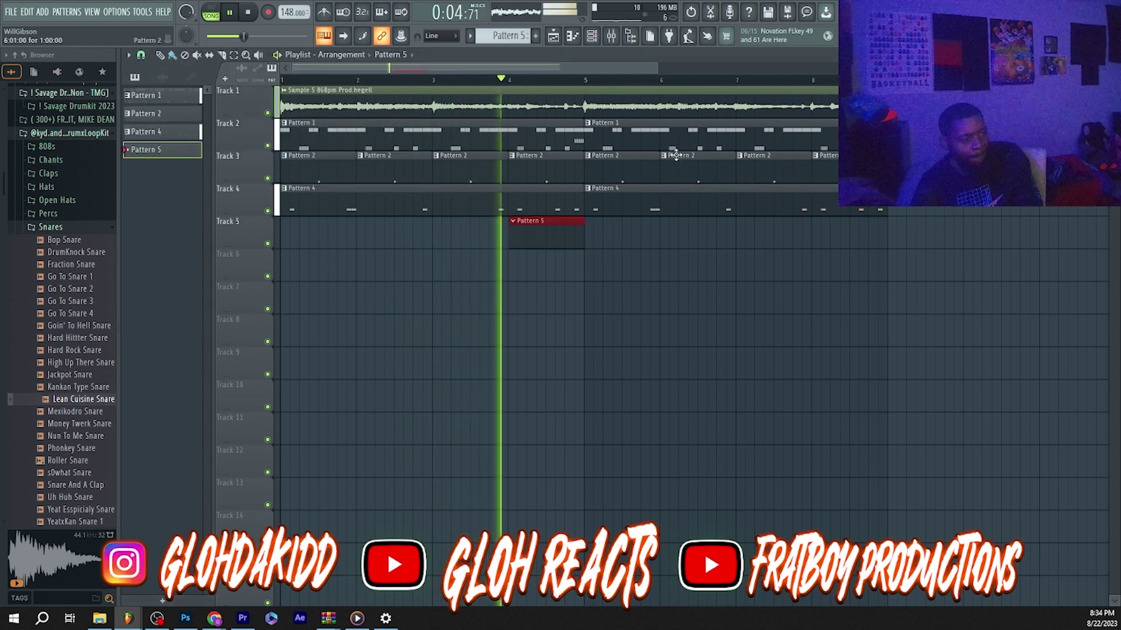
pyautogui.rightClick(570, 224)
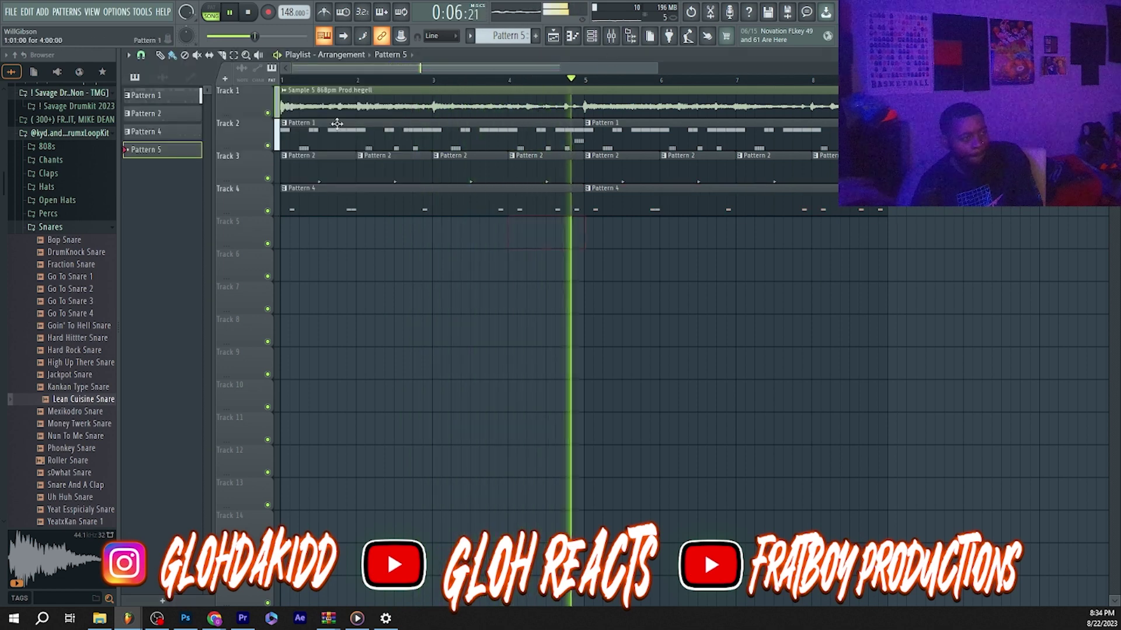
pyautogui.click(141, 56)
pyautogui.click(153, 95)
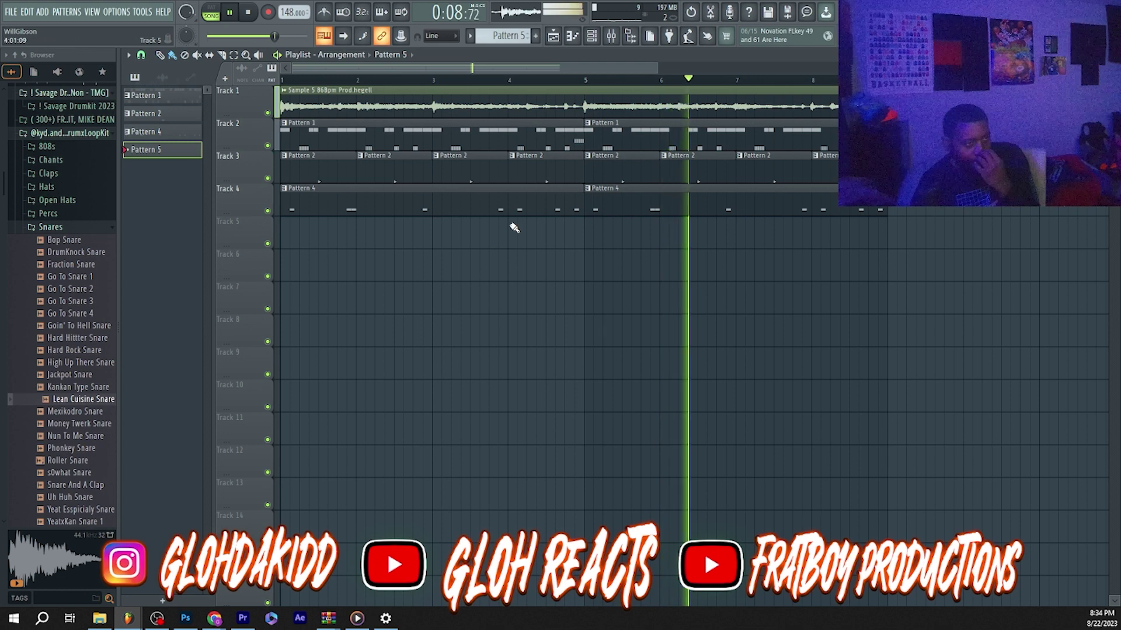
pyautogui.click(514, 227)
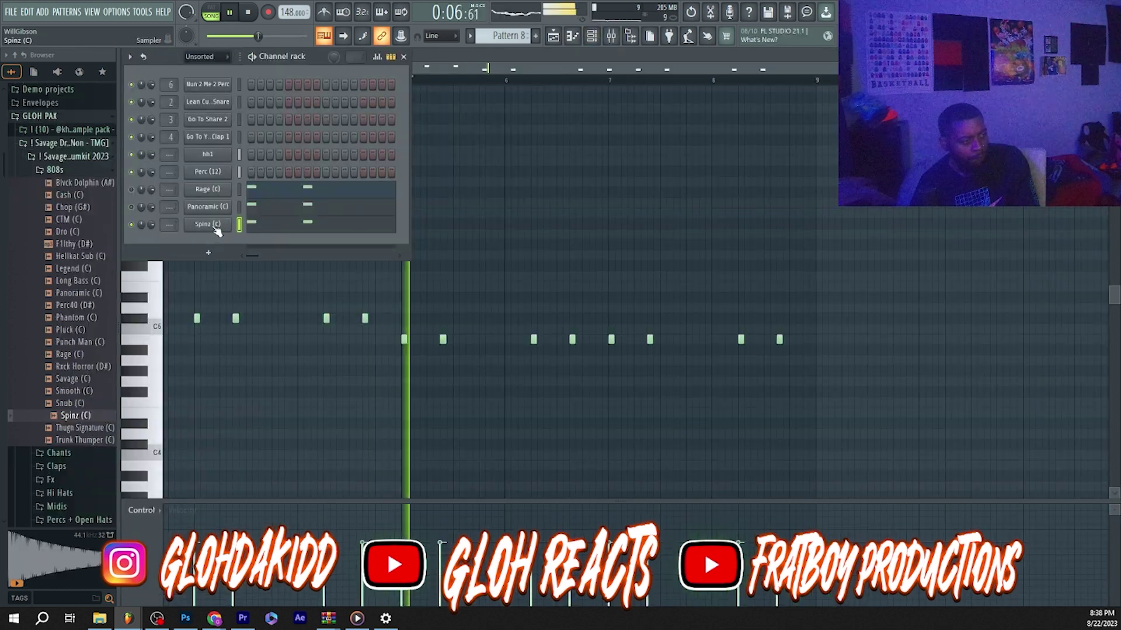
# Raise the precomputed Boost effect on the Spinz (C) 808 sample
pyautogui.click(207, 224)
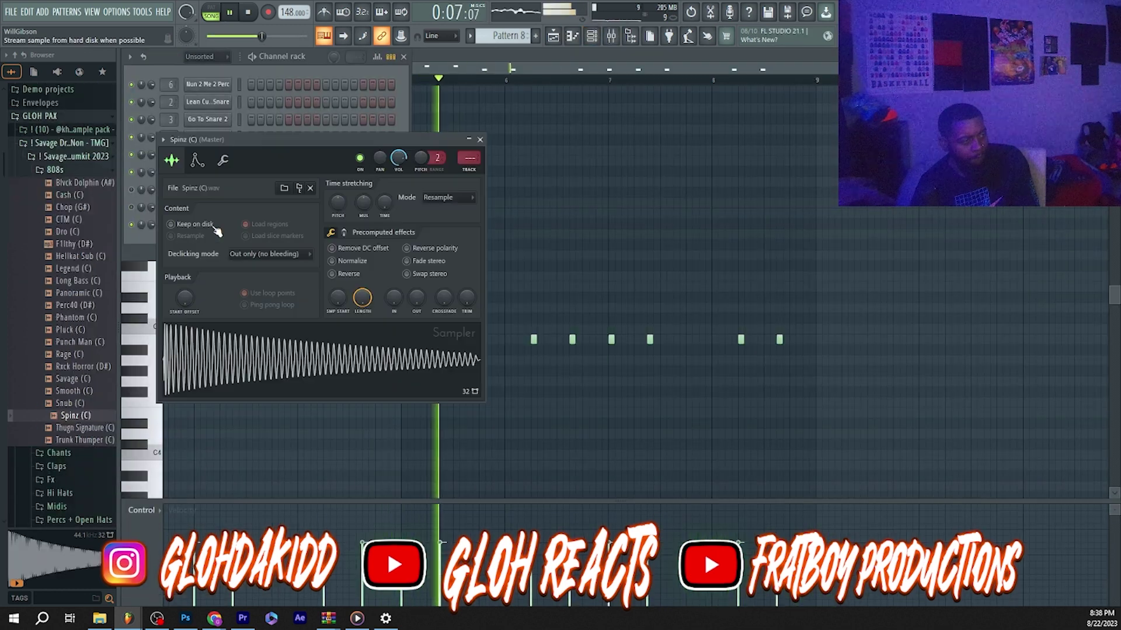
pyautogui.click(344, 232)
pyautogui.moveTo(342, 261); pyautogui.dragTo(340, 255)
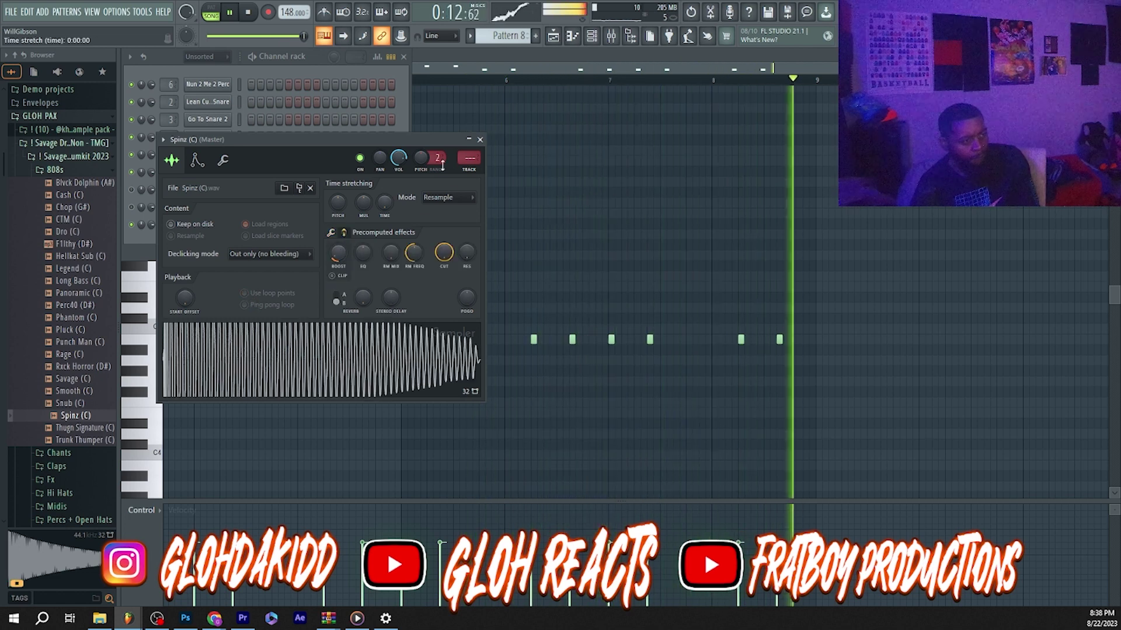
# Enable the Cut itself option on the Spinz (C) 808 channel
pyautogui.click(224, 226)
pyautogui.rightClick(226, 225)
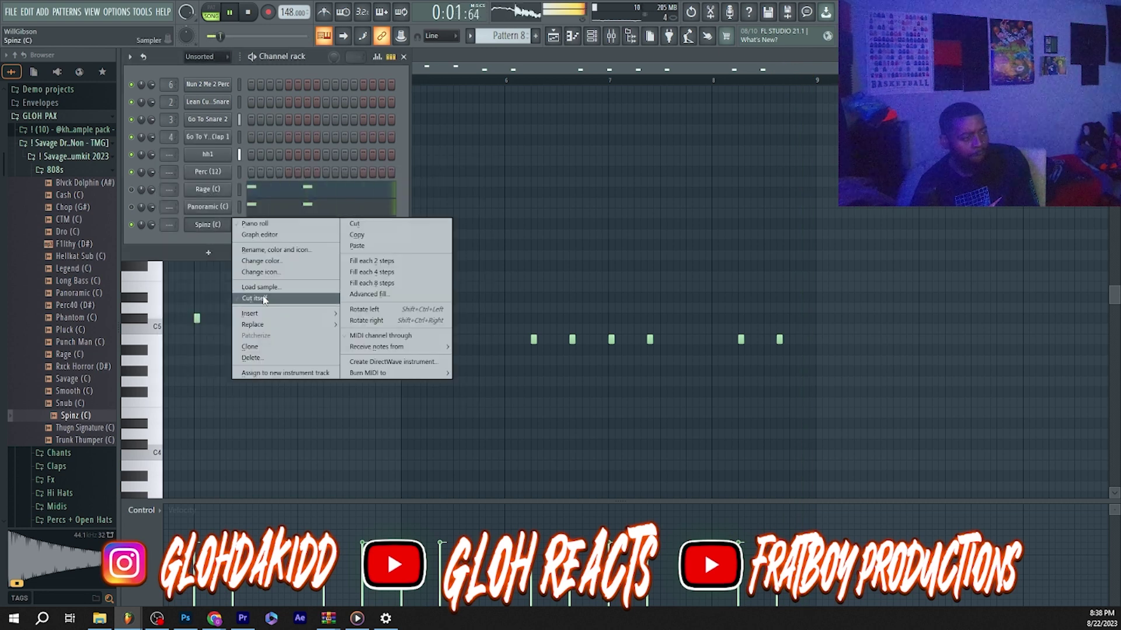
pyautogui.click(264, 299)
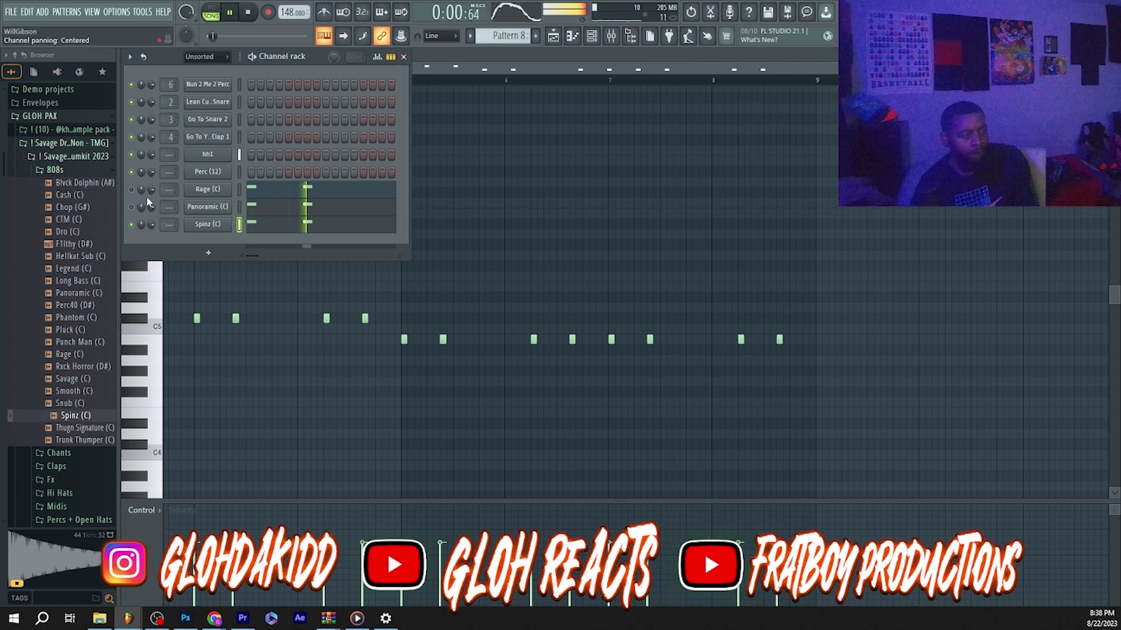
# Delete the Rage (C) and Panoramic (C) 808 channels from the channel rack
pyautogui.rightClick(229, 188)
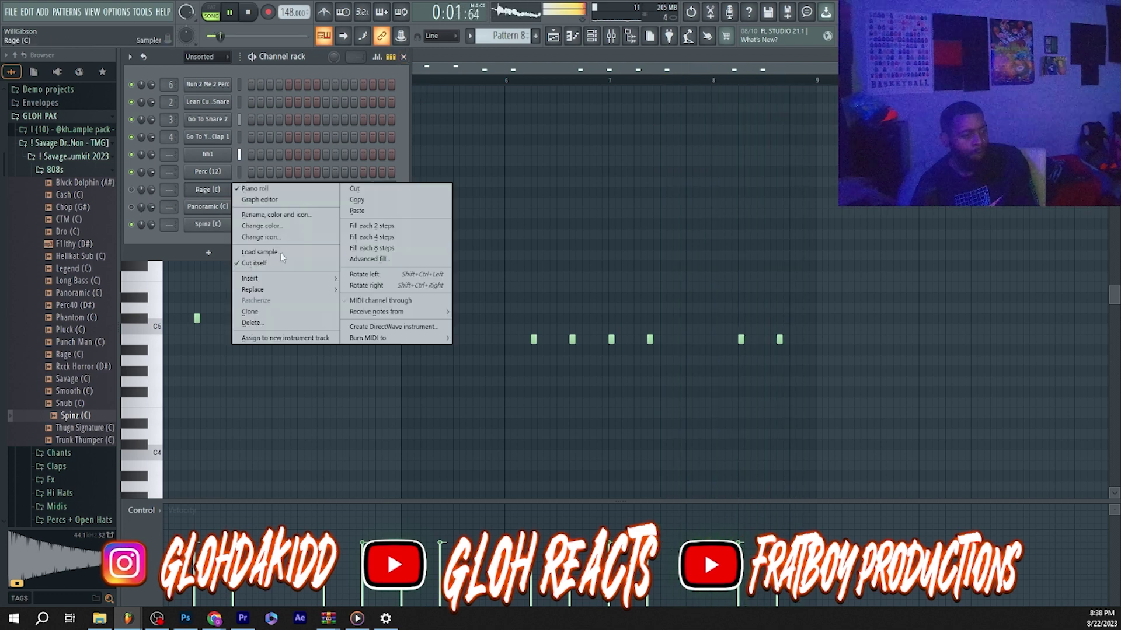
pyautogui.click(251, 323)
pyautogui.click(601, 347)
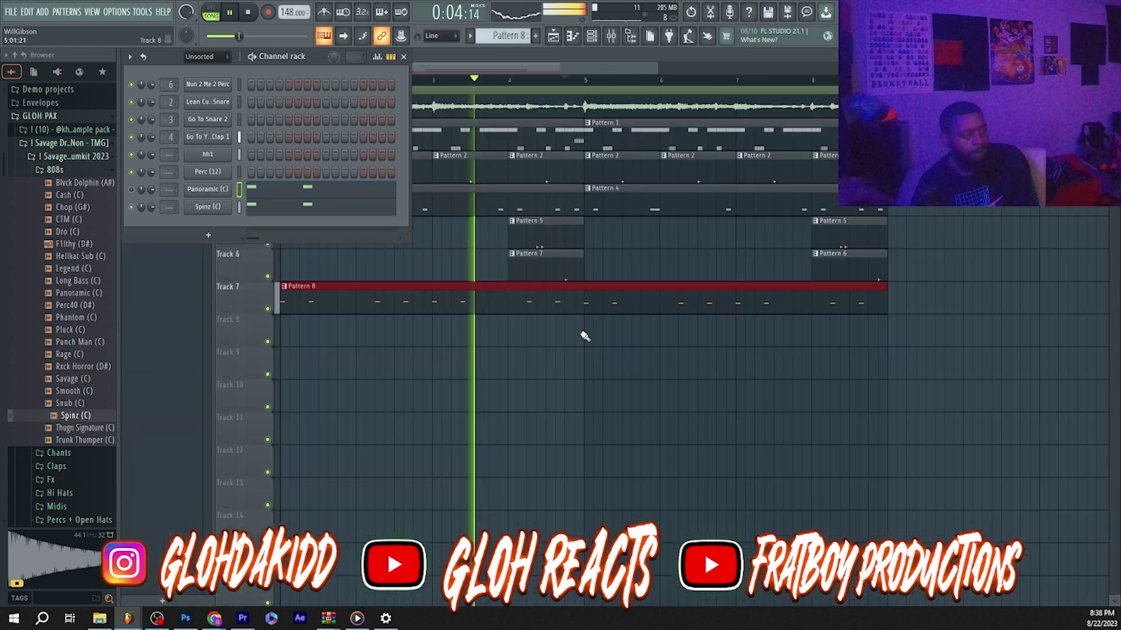
pyautogui.rightClick(213, 190)
pyautogui.click(268, 322)
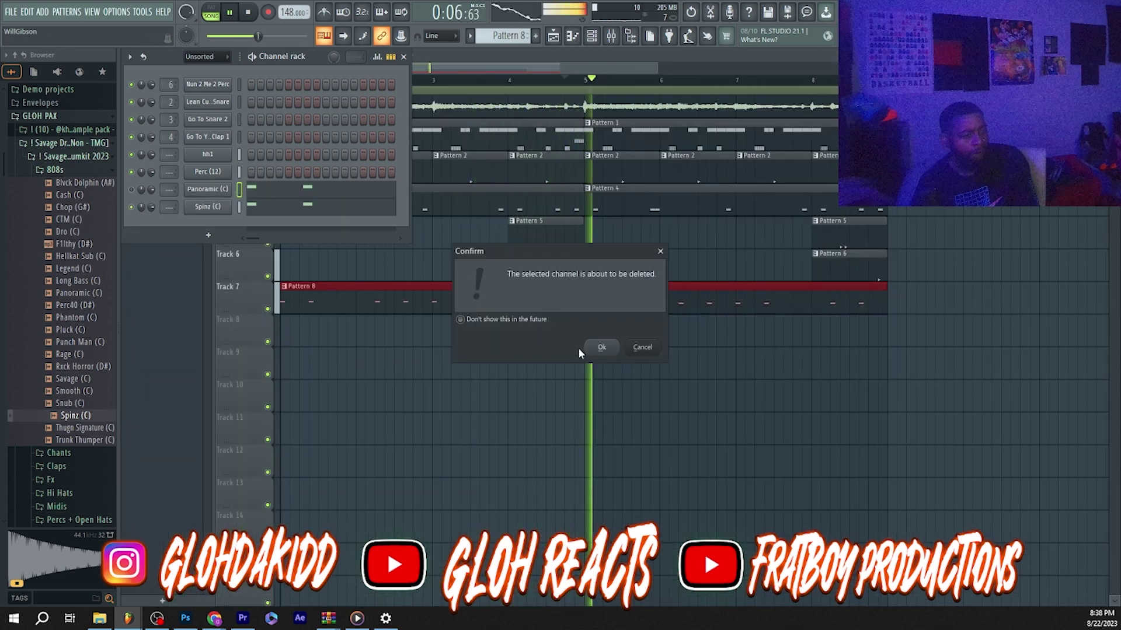
pyautogui.click(603, 348)
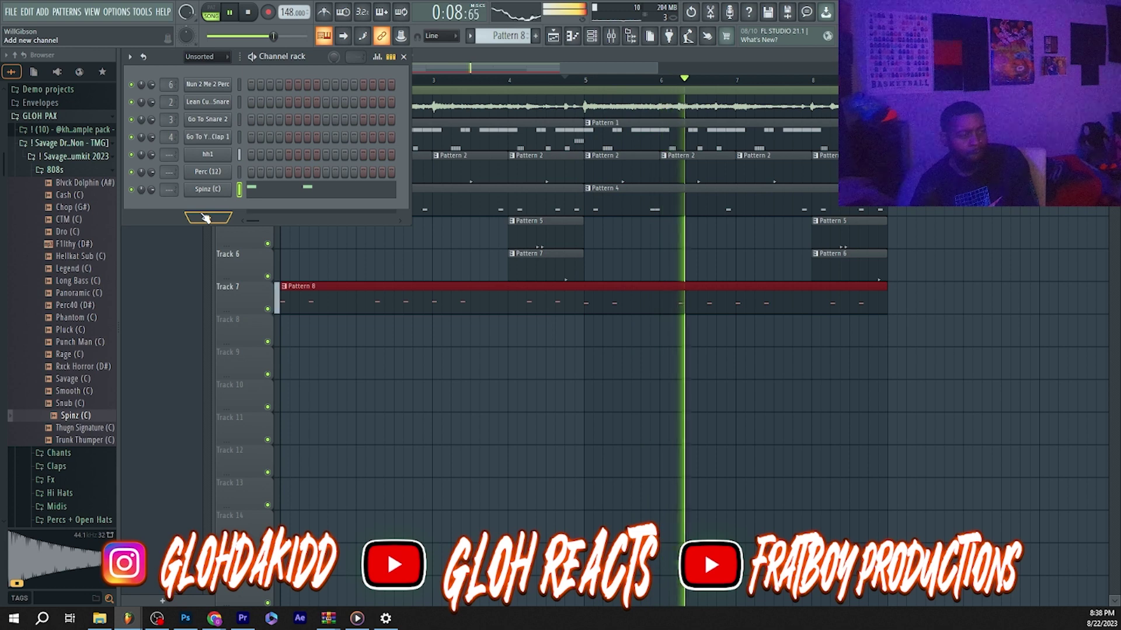
# Add s0what Open Hat from the YeatxKanKan DrumxLoopKit's Open Hats folder as a new channel below Spinz (C)
pyautogui.click(92, 172)
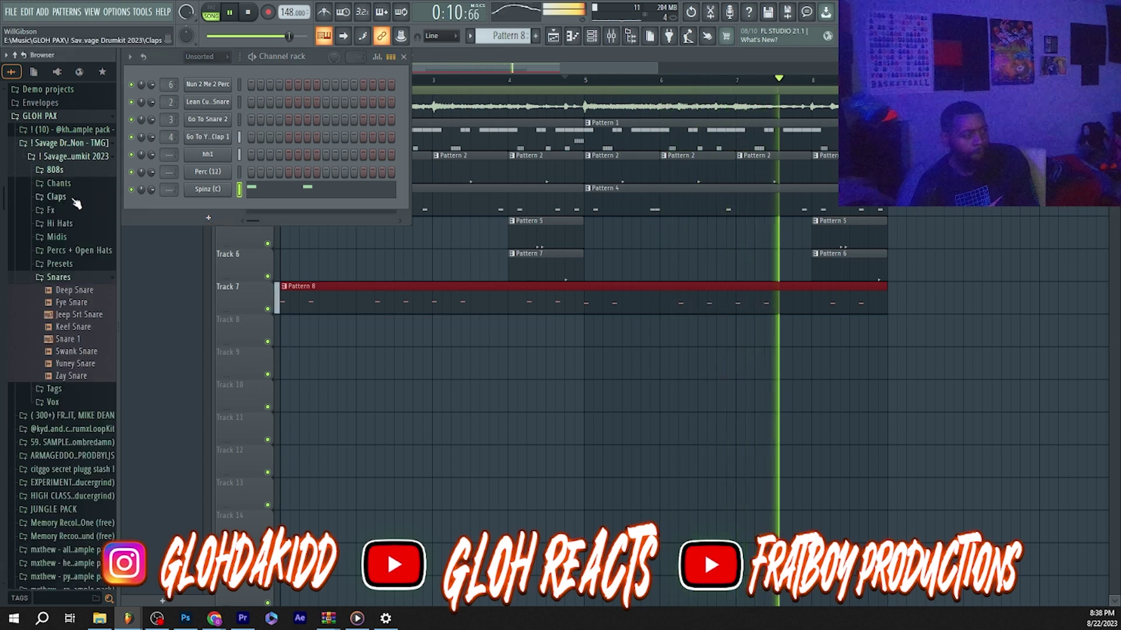
pyautogui.click(80, 279)
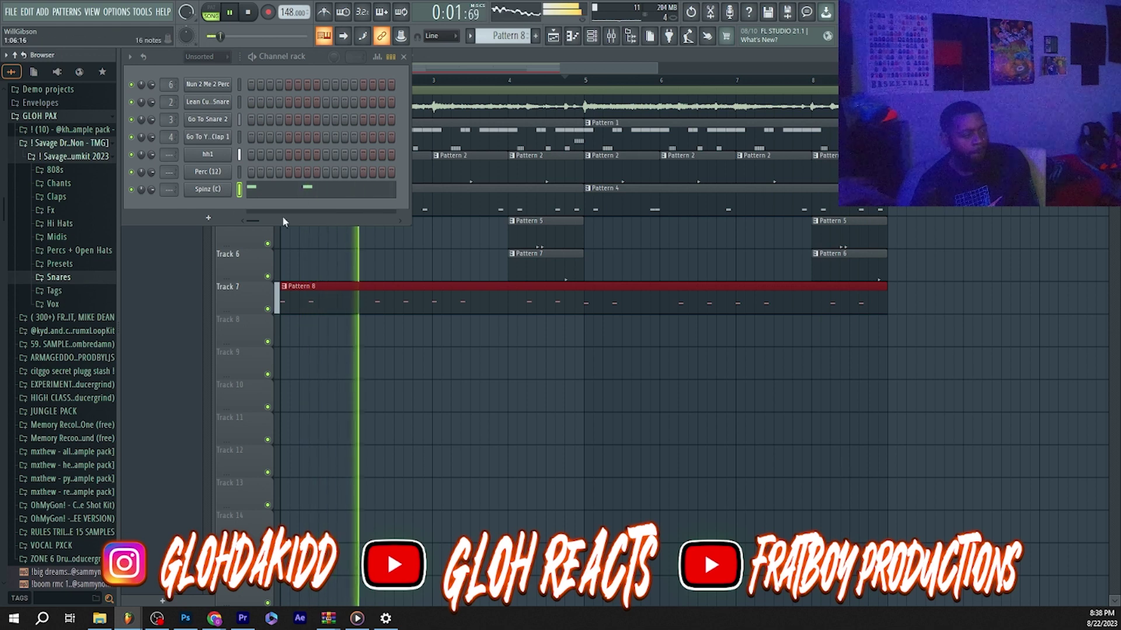
pyautogui.click(70, 156)
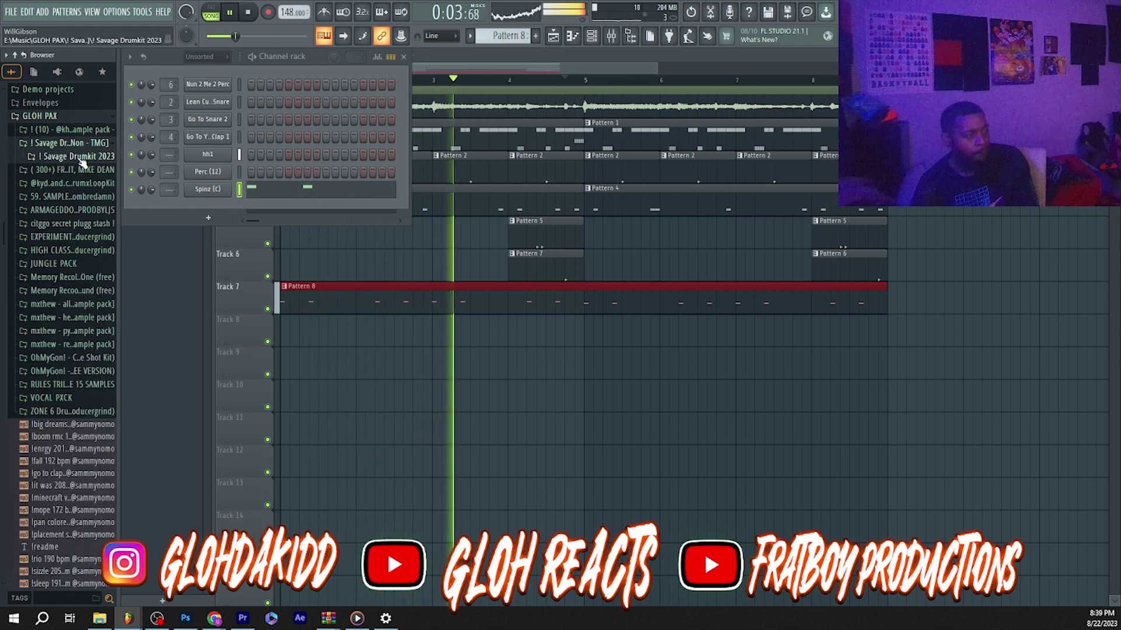
pyautogui.click(75, 184)
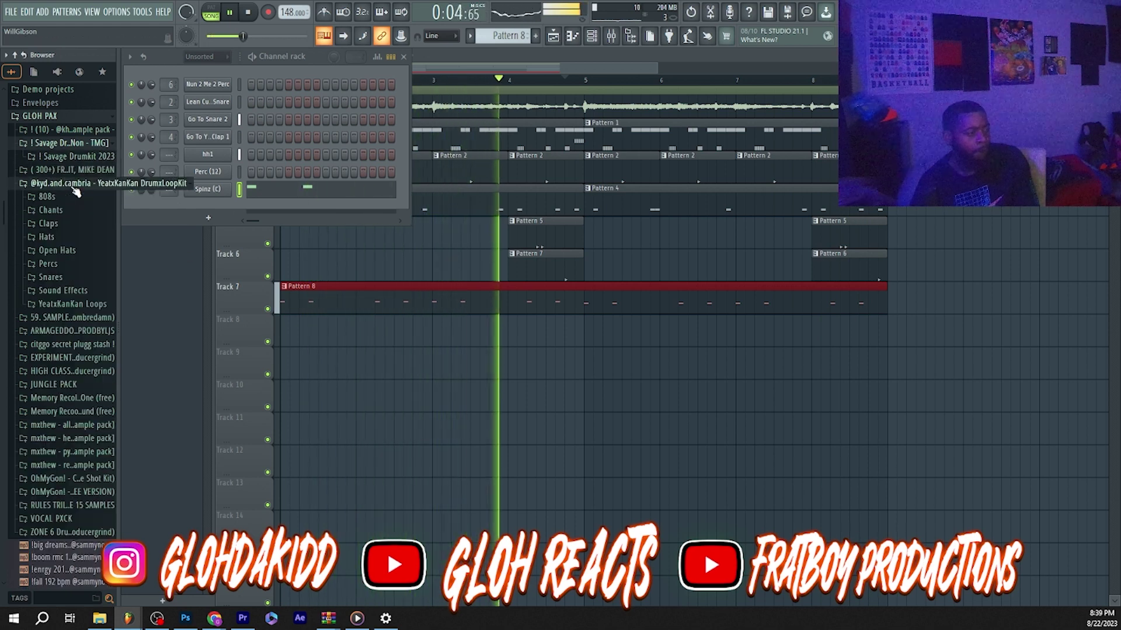
pyautogui.click(67, 250)
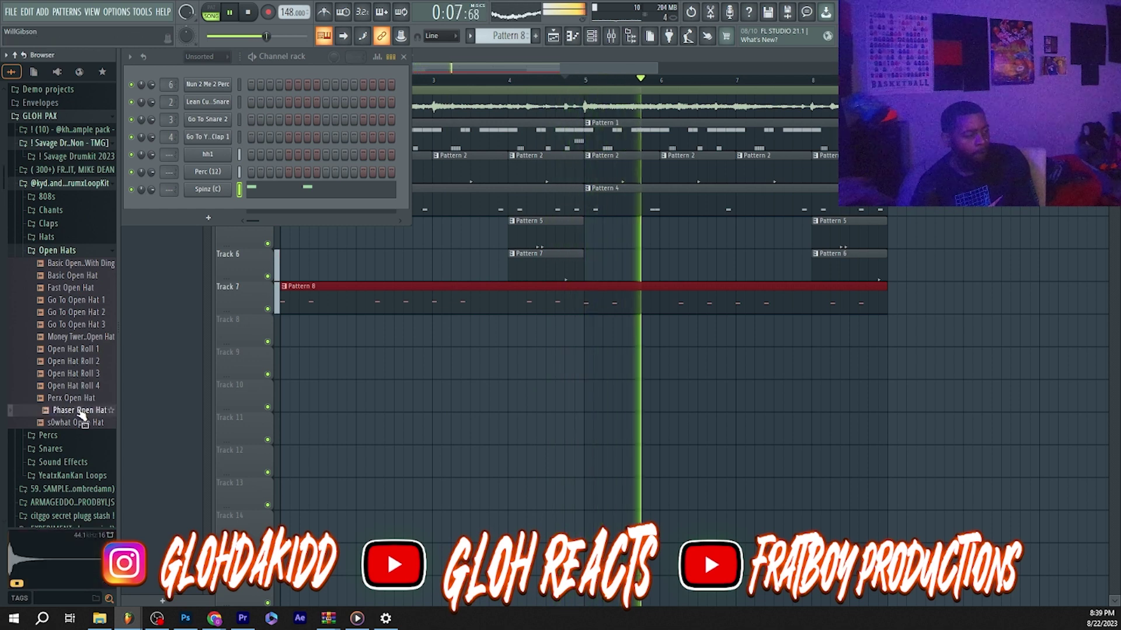
pyautogui.click(73, 423)
pyautogui.moveTo(72, 425); pyautogui.dragTo(208, 206)
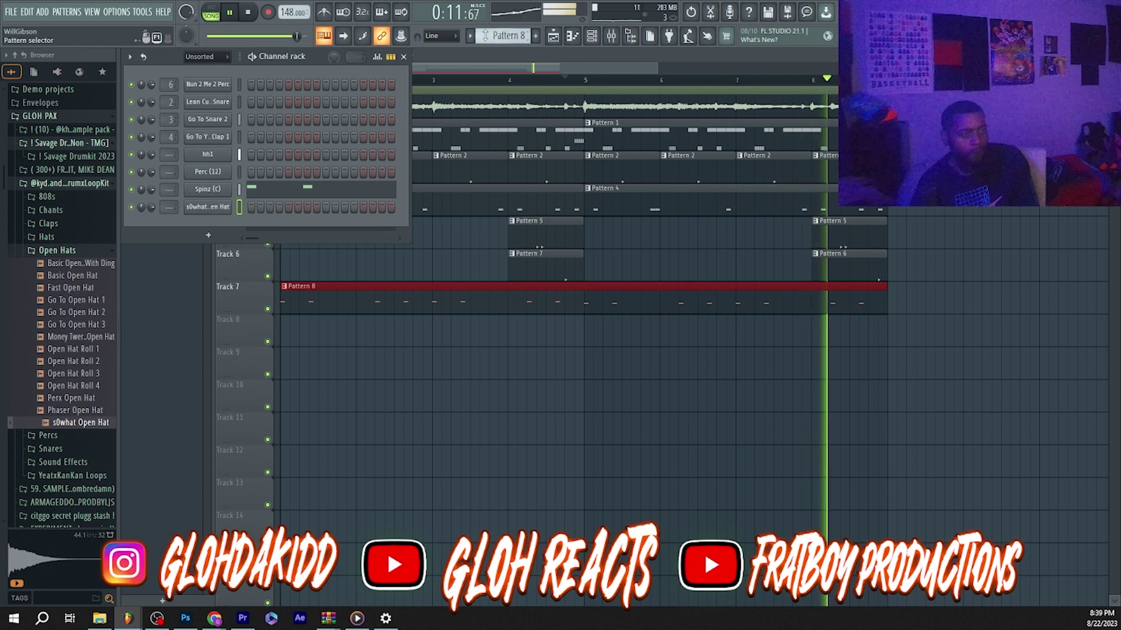
# Create a new pattern with s0what Open Hat hits on steps 1 and 21, and place its clip at the start of Track 8
pyautogui.moveTo(512, 37); pyautogui.dragTo(512, 30)
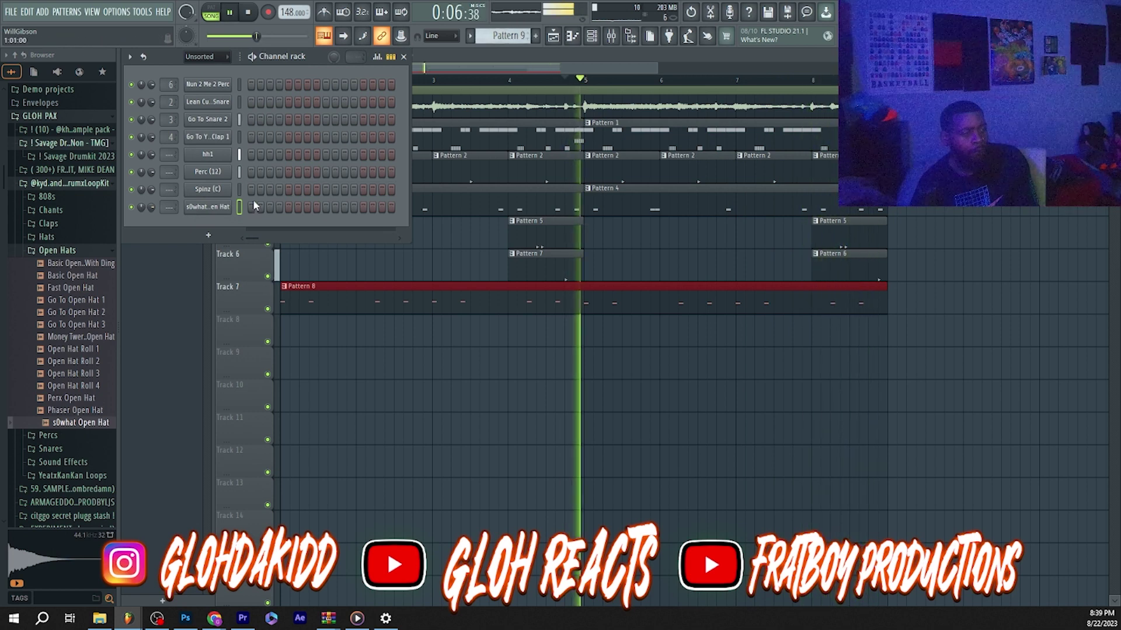
pyautogui.click(349, 339)
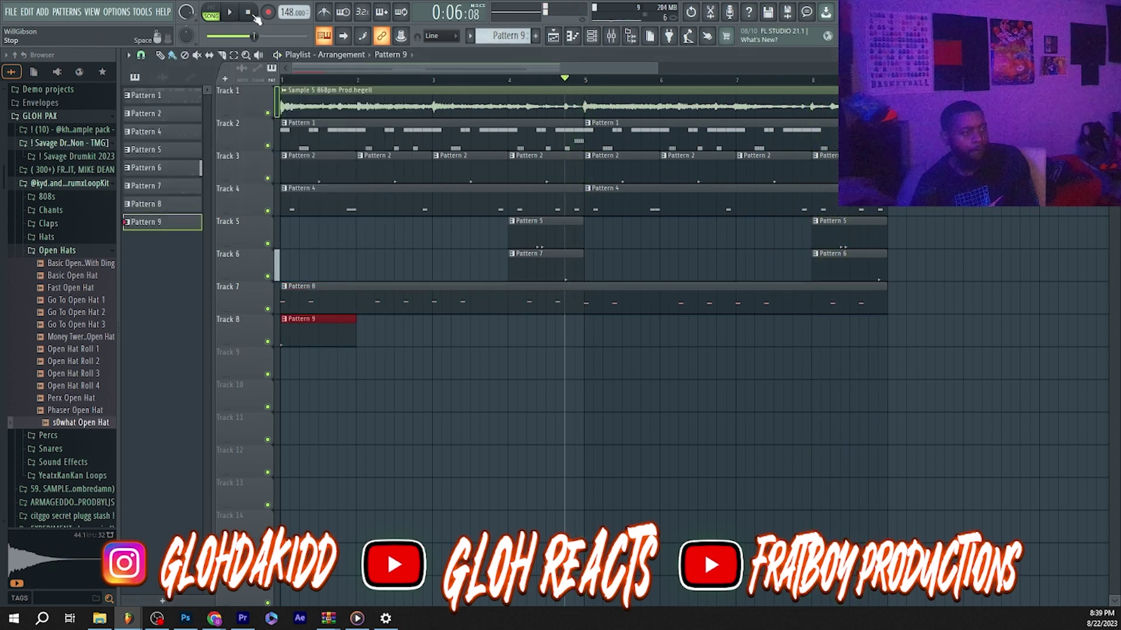
pyautogui.click(593, 37)
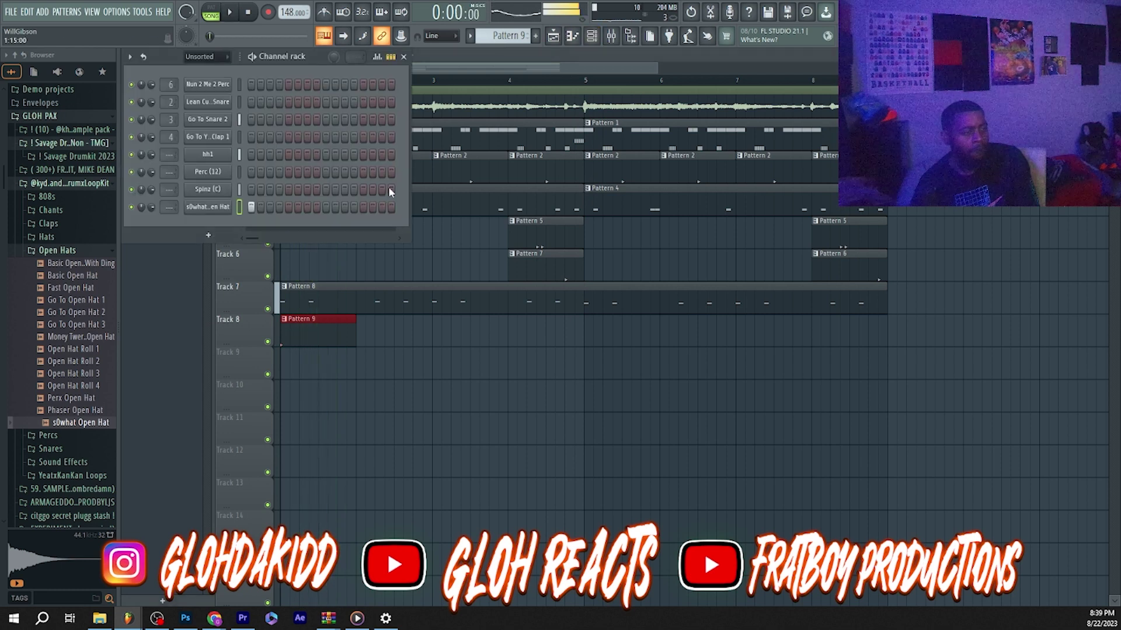
pyautogui.moveTo(412, 187); pyautogui.dragTo(656, 182)
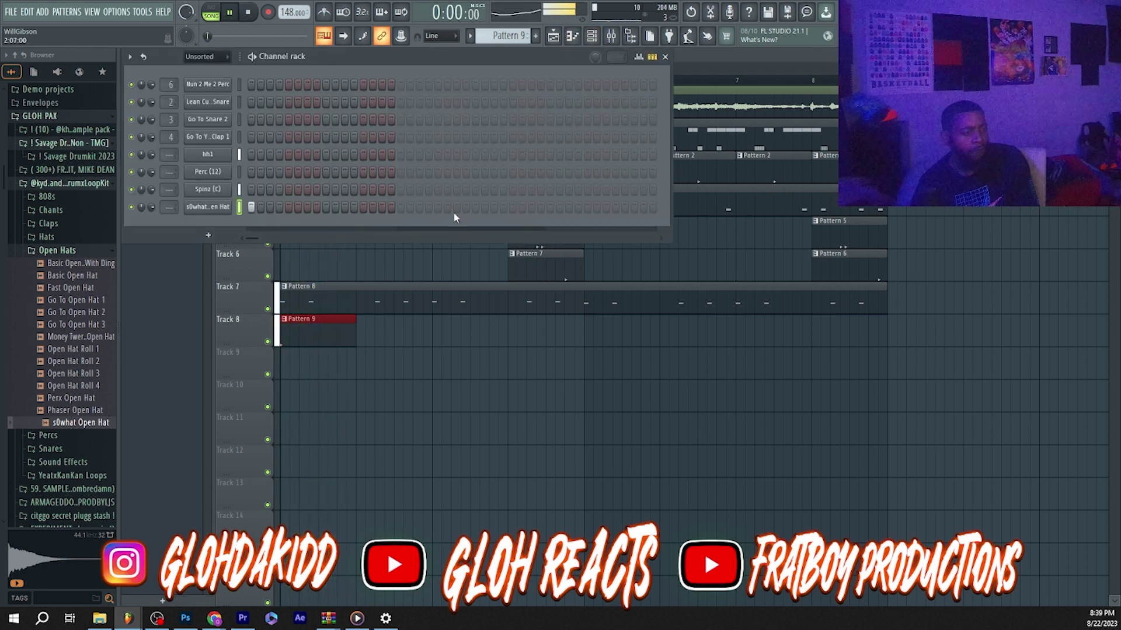
pyautogui.click(438, 208)
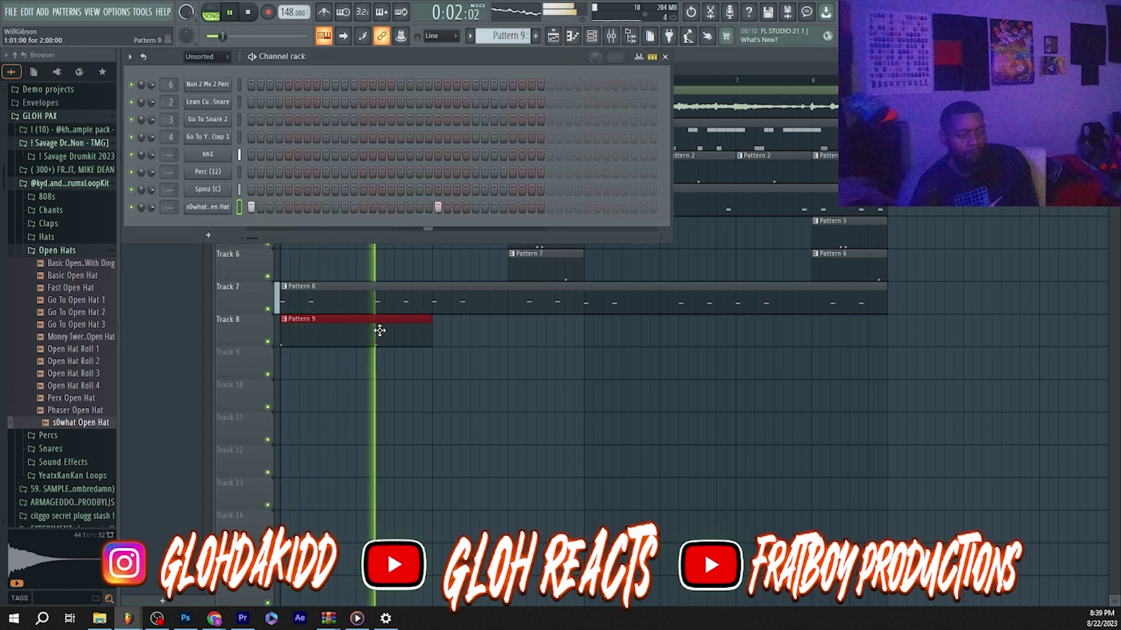
# Duplicate the Pattern 9 clip three times along Track 8 to fill it through bar 8
pyautogui.press('F6')
pyautogui.hotkey('ctrl', 'b')
pyautogui.hotkey('ctrl', 'b')
pyautogui.hotkey('ctrl', 'b')
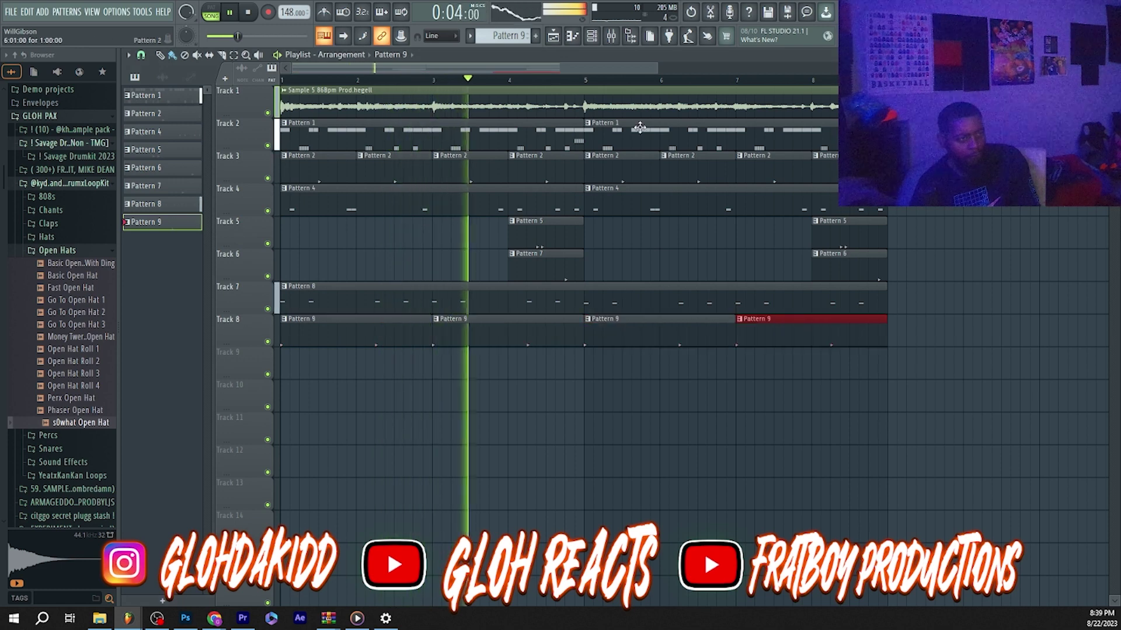
# Route all the drum and 808 channels to consecutive mixer tracks starting from Insert 2
pyautogui.click(596, 39)
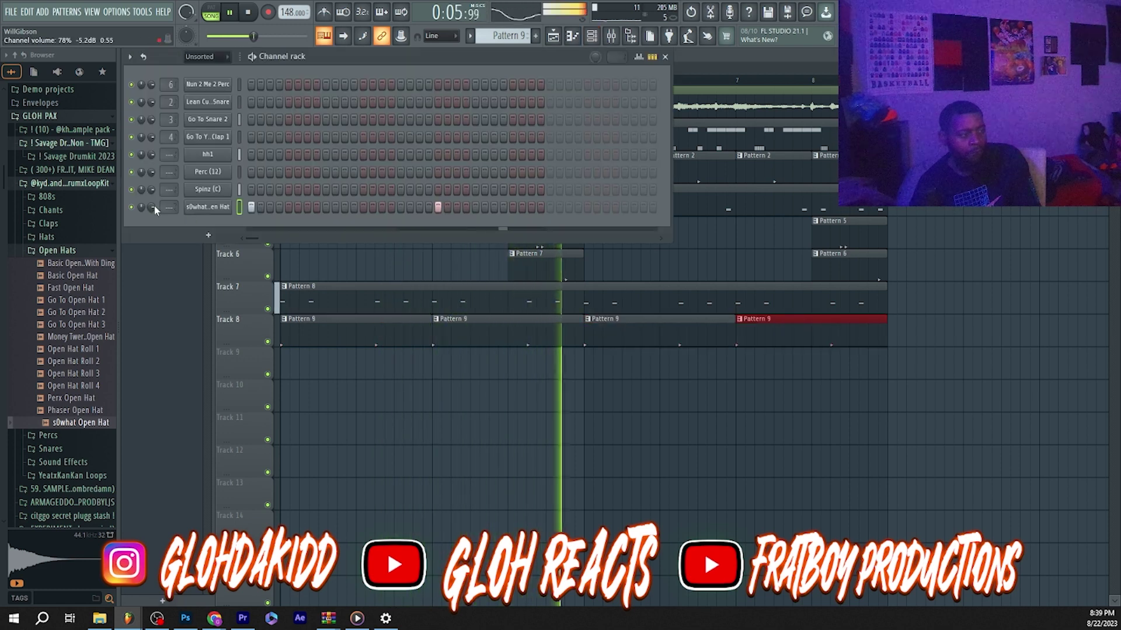
pyautogui.click(666, 57)
pyautogui.click(591, 36)
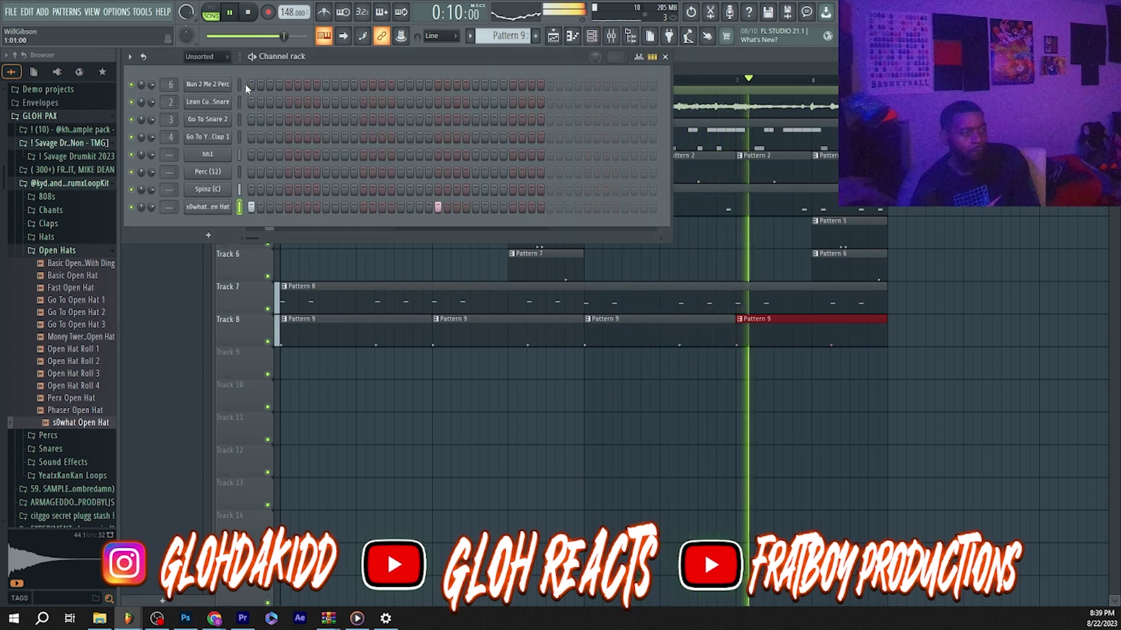
pyautogui.press('F9')
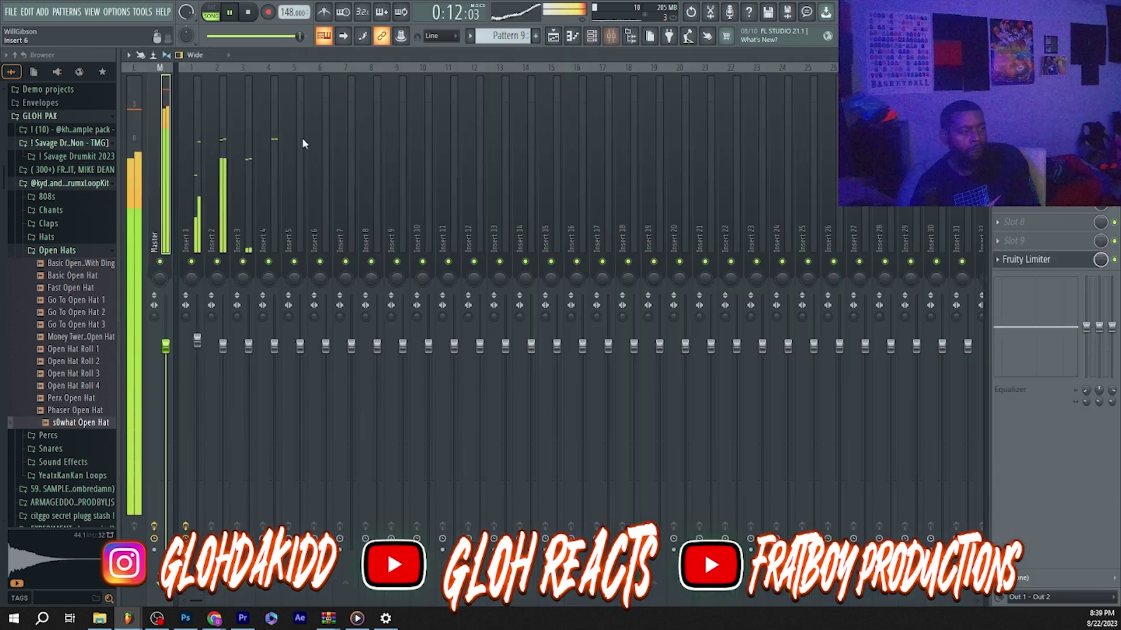
pyautogui.rightClick(221, 238)
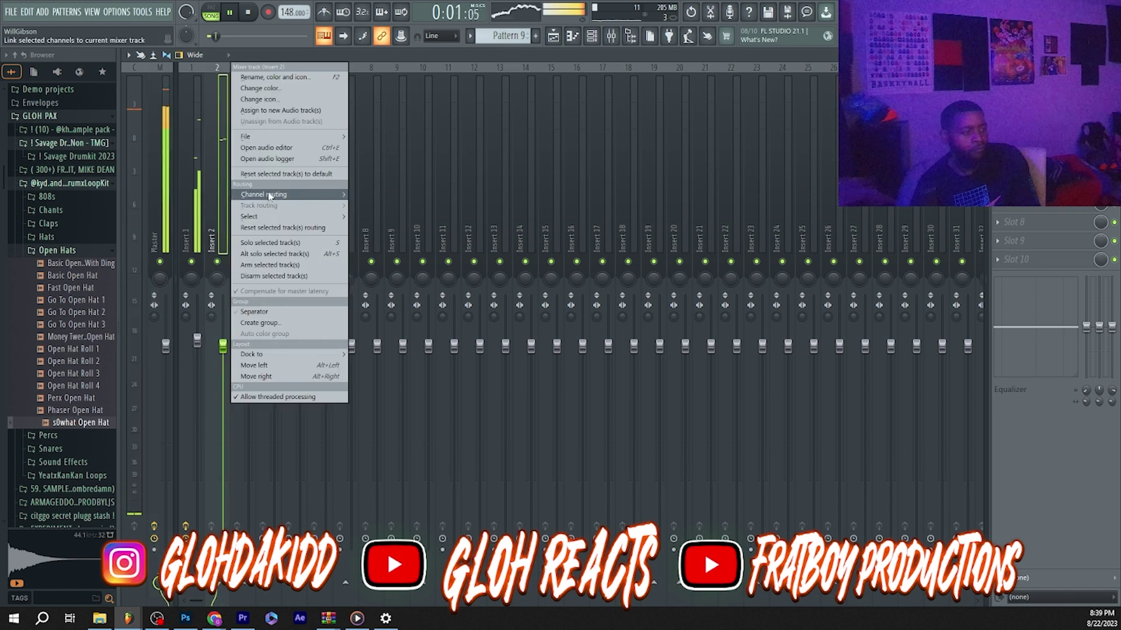
pyautogui.click(429, 207)
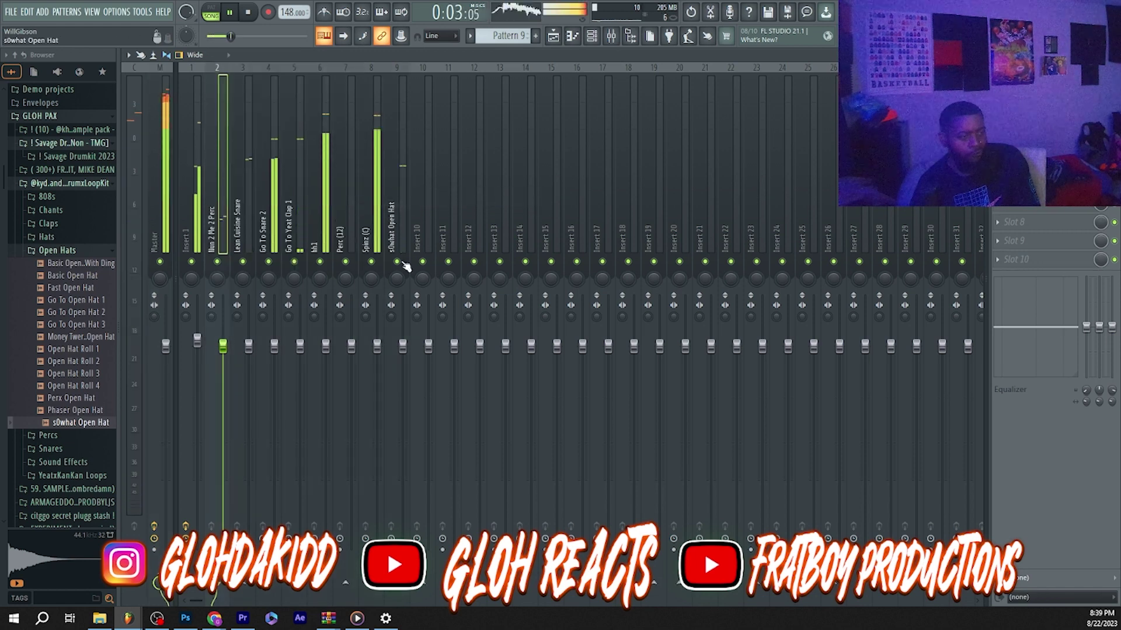
# Raise the Spinz (C) mixer volume to 105% and raise the hh1 mixer volume slightly
pyautogui.moveTo(378, 347); pyautogui.dragTo(378, 345)
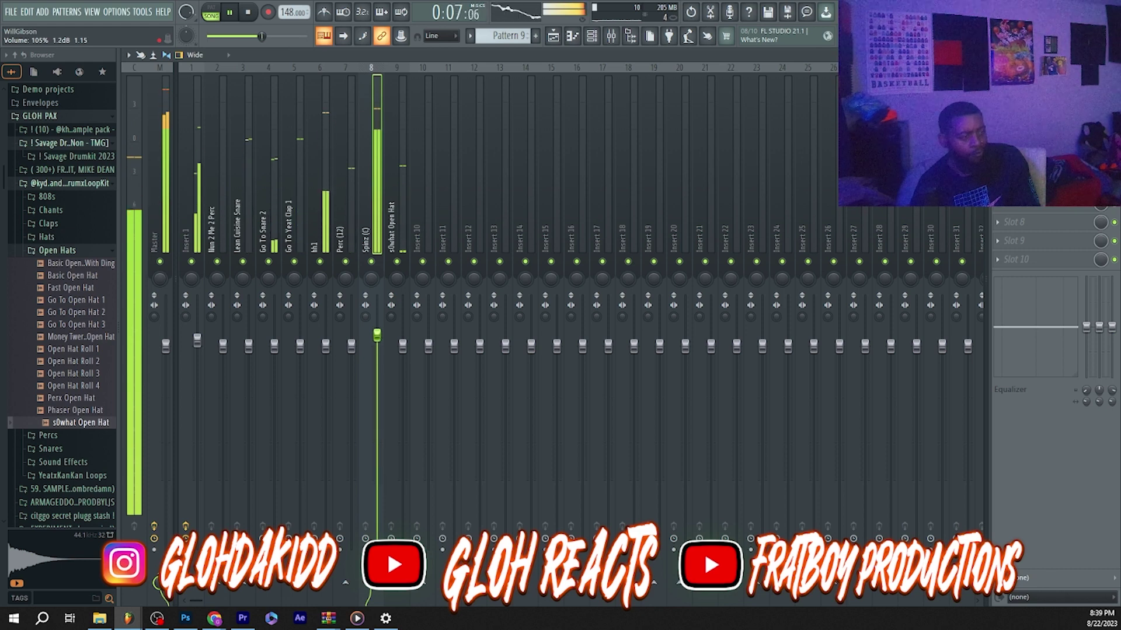
pyautogui.moveTo(325, 346); pyautogui.dragTo(326, 338)
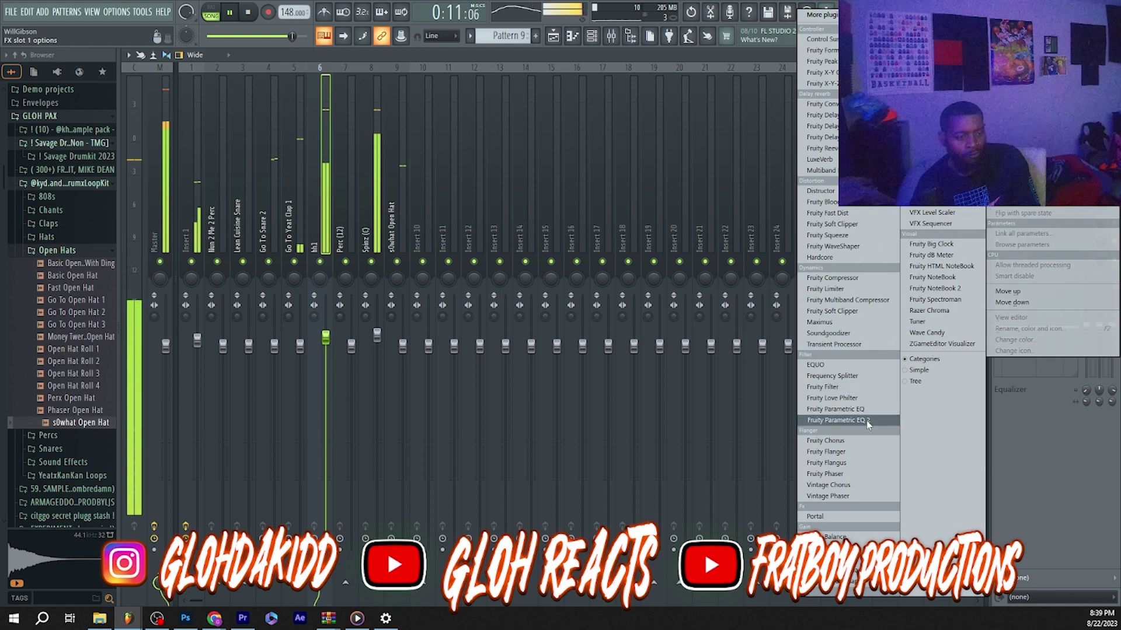
# Add Fruity Parametric EQ 2 and Fruity Soft Clipper to the hh1 mixer track's first two effect slots
pyautogui.click(867, 421)
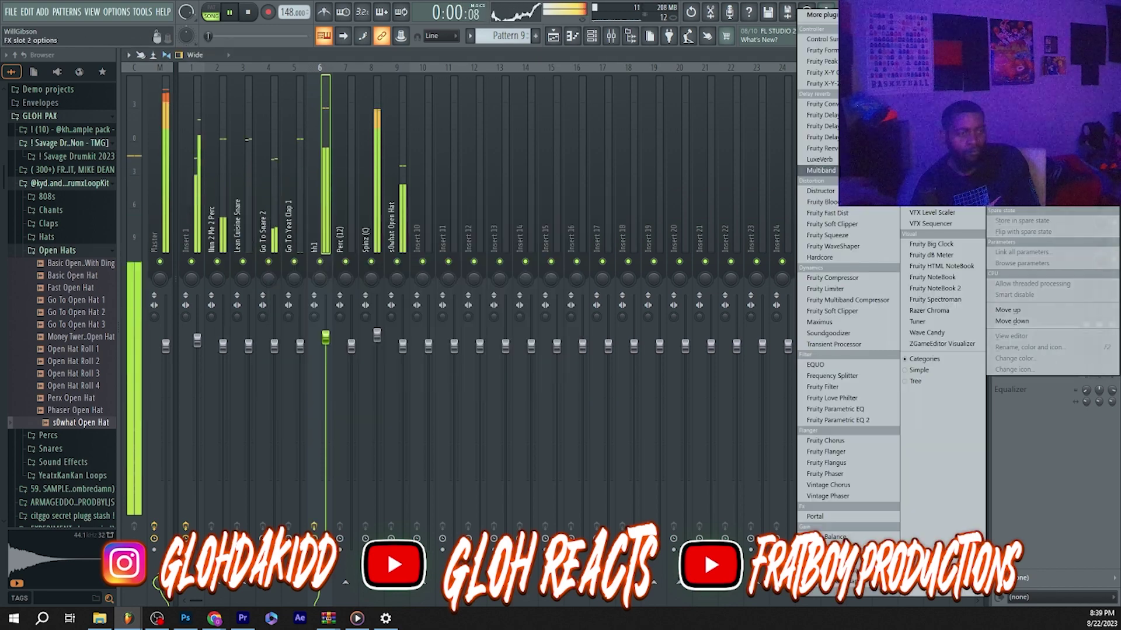
pyautogui.click(853, 313)
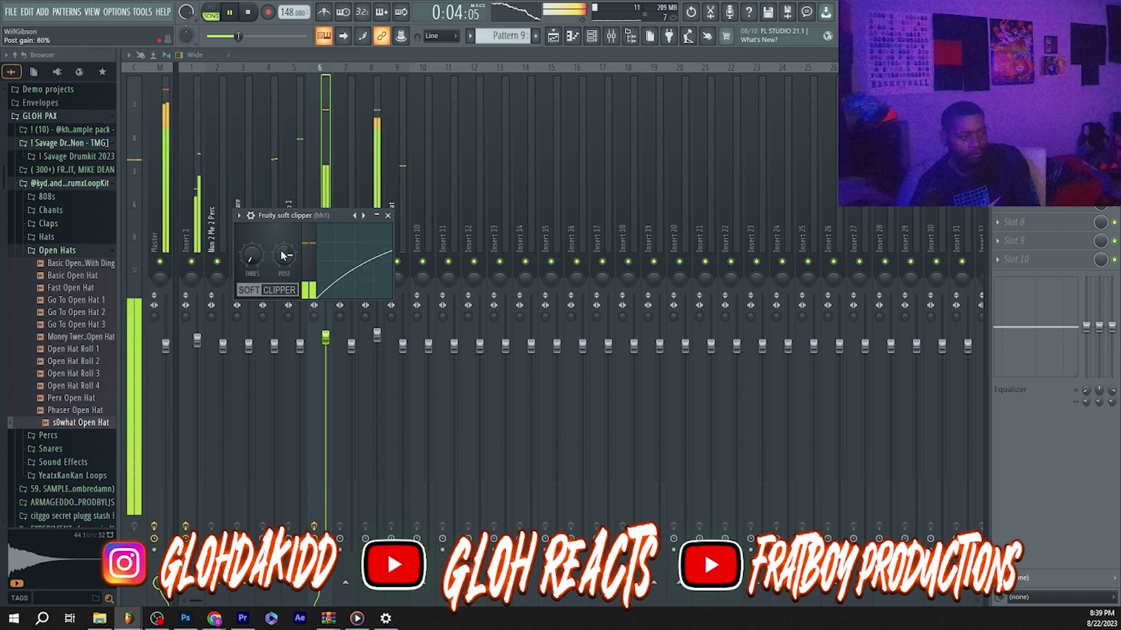
pyautogui.click(389, 216)
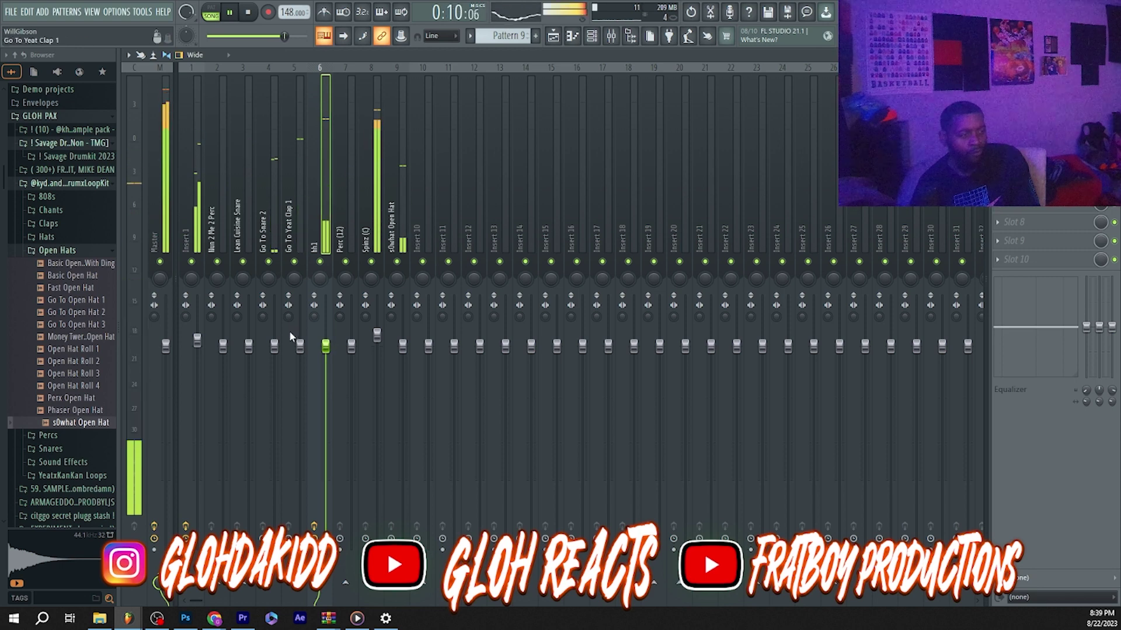
# Raise the mixer levels of Go To Yeat Clap 1, Go To Snare 2, Lean Cuisine Snare and Perc (12), and select Insert 1
pyautogui.click(300, 345)
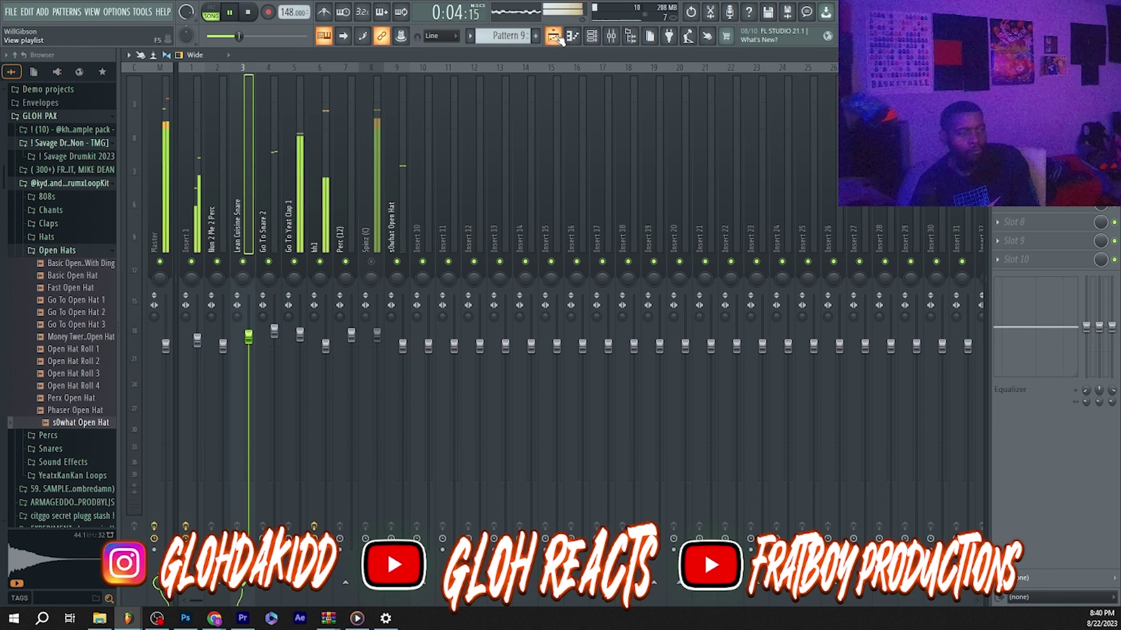
pyautogui.click(195, 126)
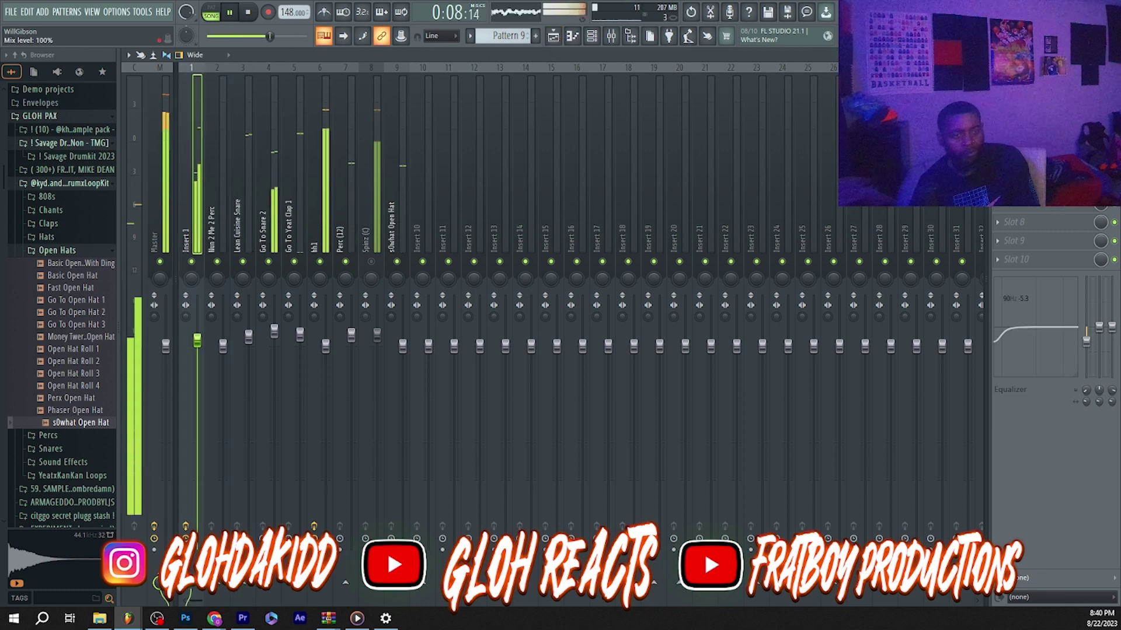
# Create a new empty pattern and place its clip at the start of Track 9 in the playlist
pyautogui.click(551, 40)
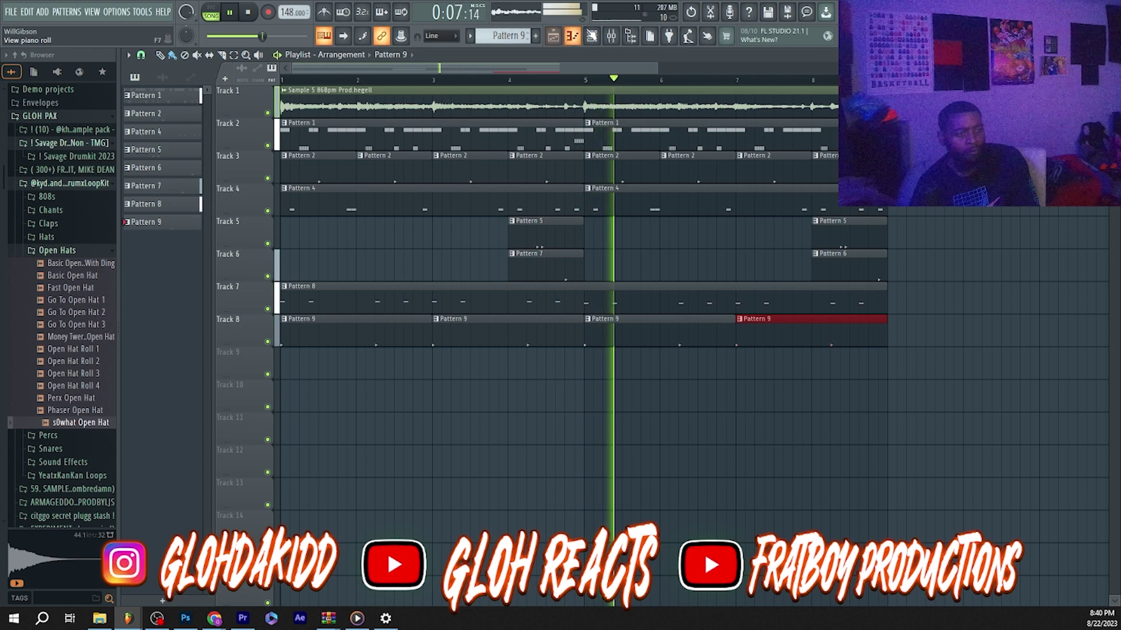
pyautogui.click(535, 36)
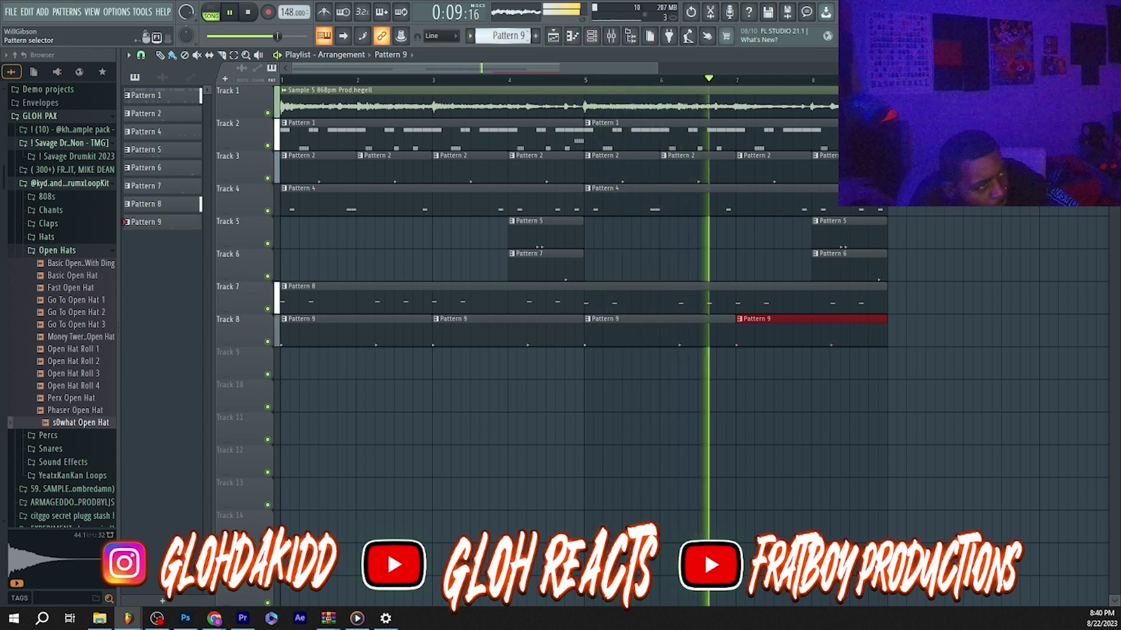
pyautogui.click(323, 372)
pyautogui.moveTo(344, 365); pyautogui.dragTo(305, 365)
# Open the 808s folder of the Savage Drumkit 2023 pack in the sample browser
pyautogui.click(76, 250)
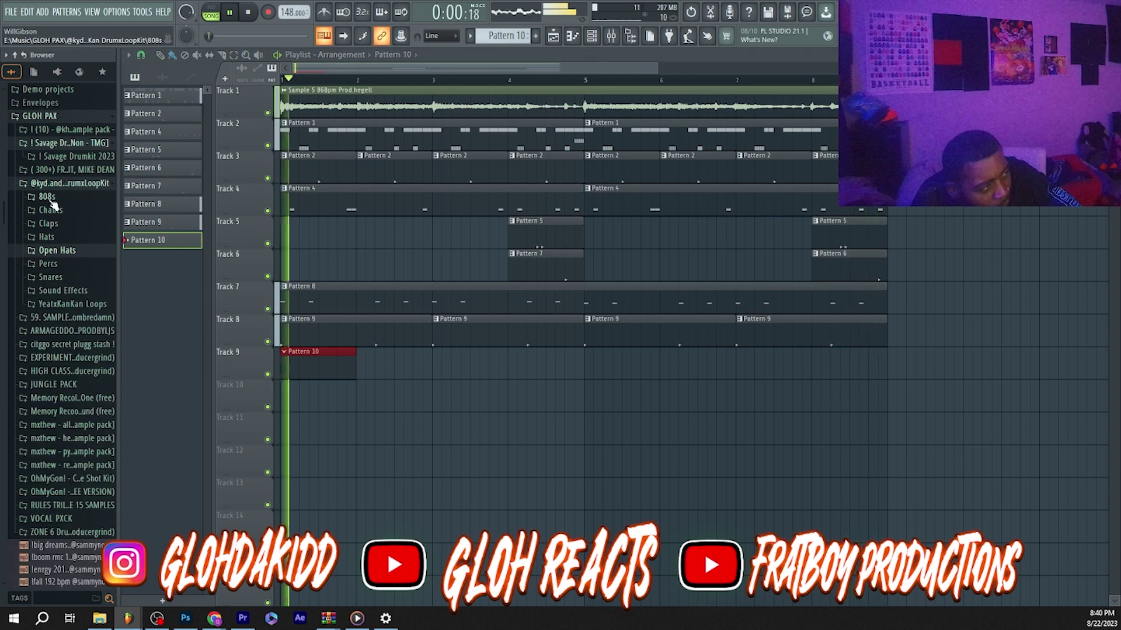
pyautogui.click(50, 196)
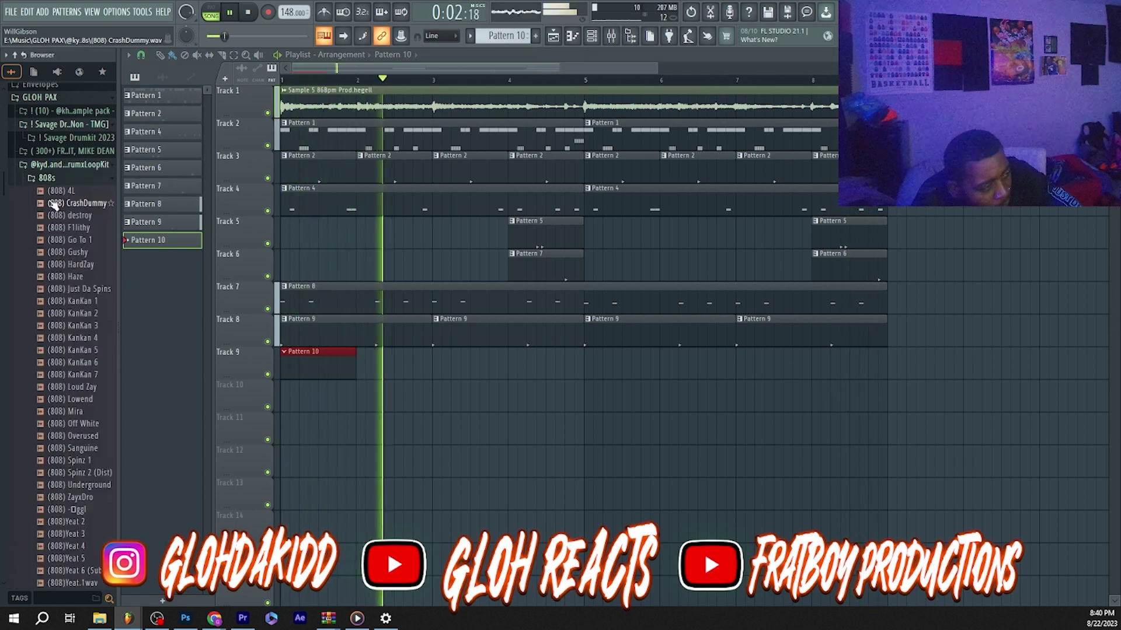
pyautogui.click(96, 179)
pyautogui.click(95, 150)
pyautogui.click(94, 139)
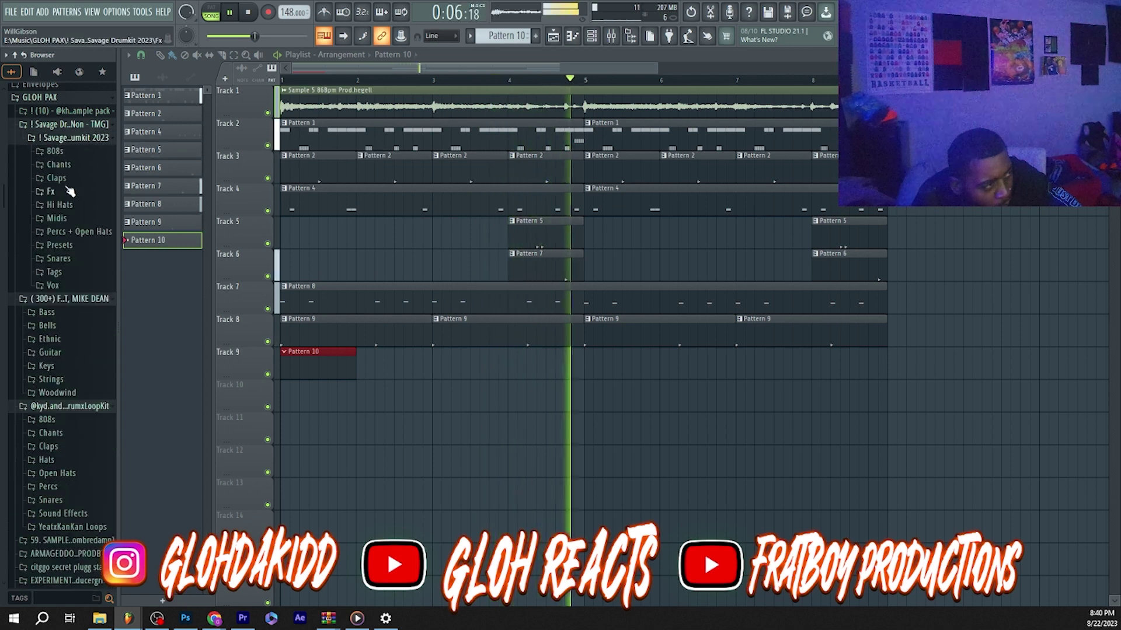
pyautogui.click(66, 151)
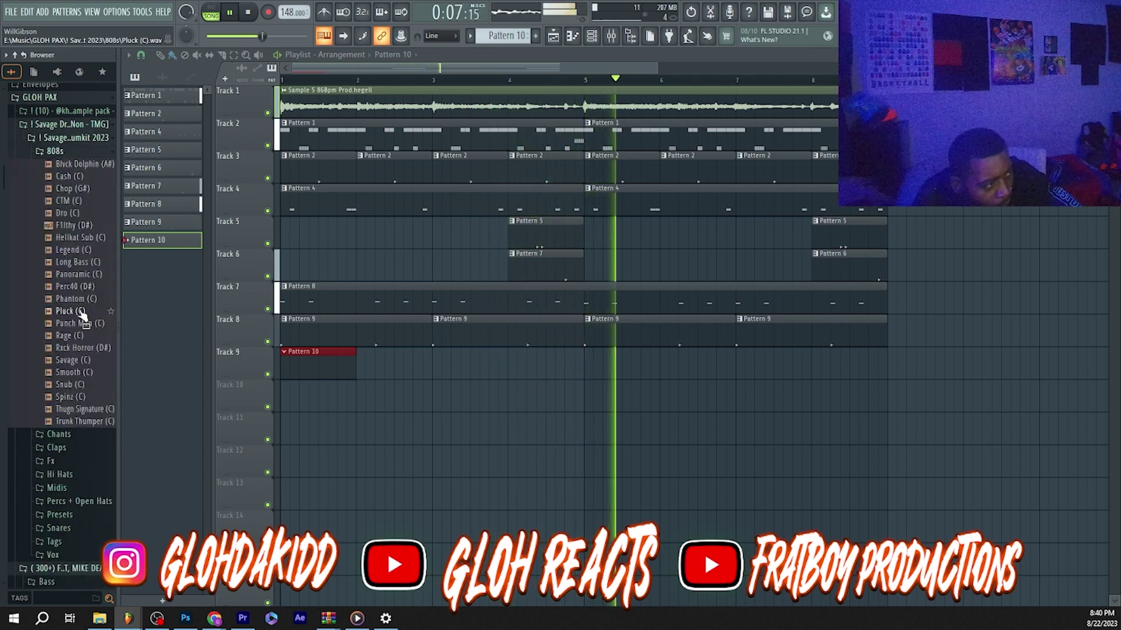
# Audition the Trunk Thumper, Snub, Rxck Horror, Savage, Rage and Pluck 808 samples against the playing beat
pyautogui.click(87, 422)
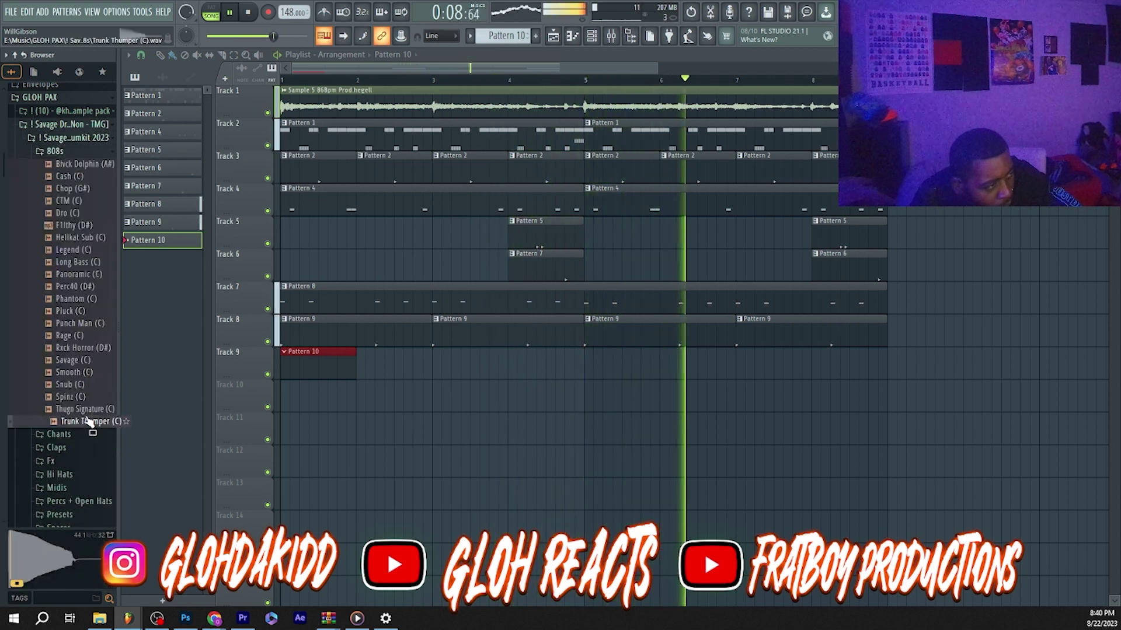
pyautogui.click(69, 383)
pyautogui.click(77, 349)
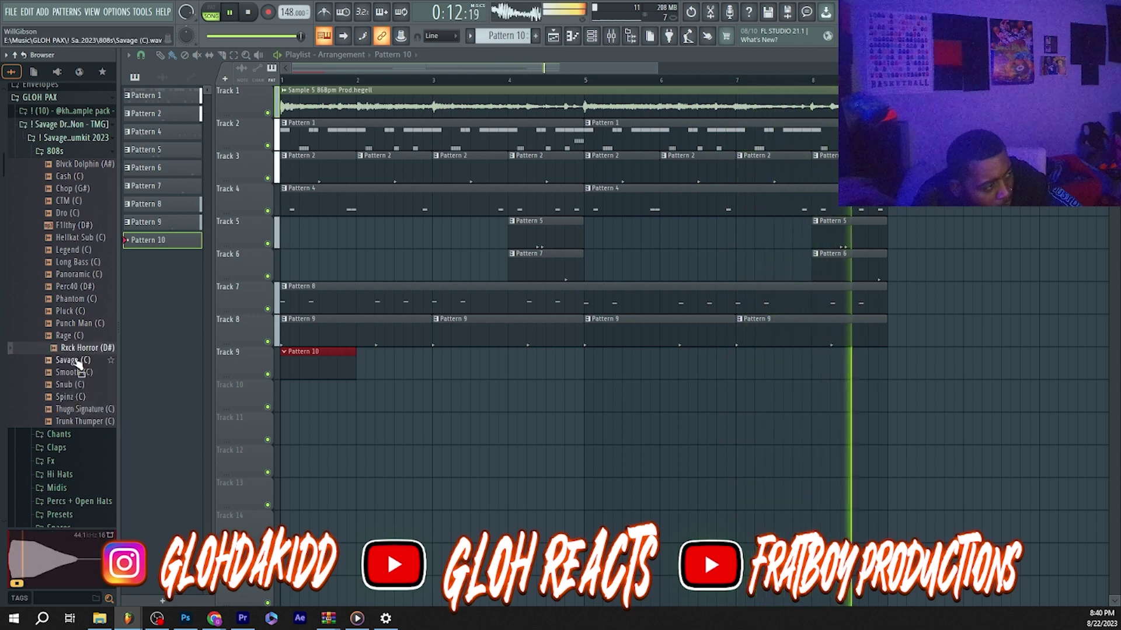
pyautogui.click(75, 361)
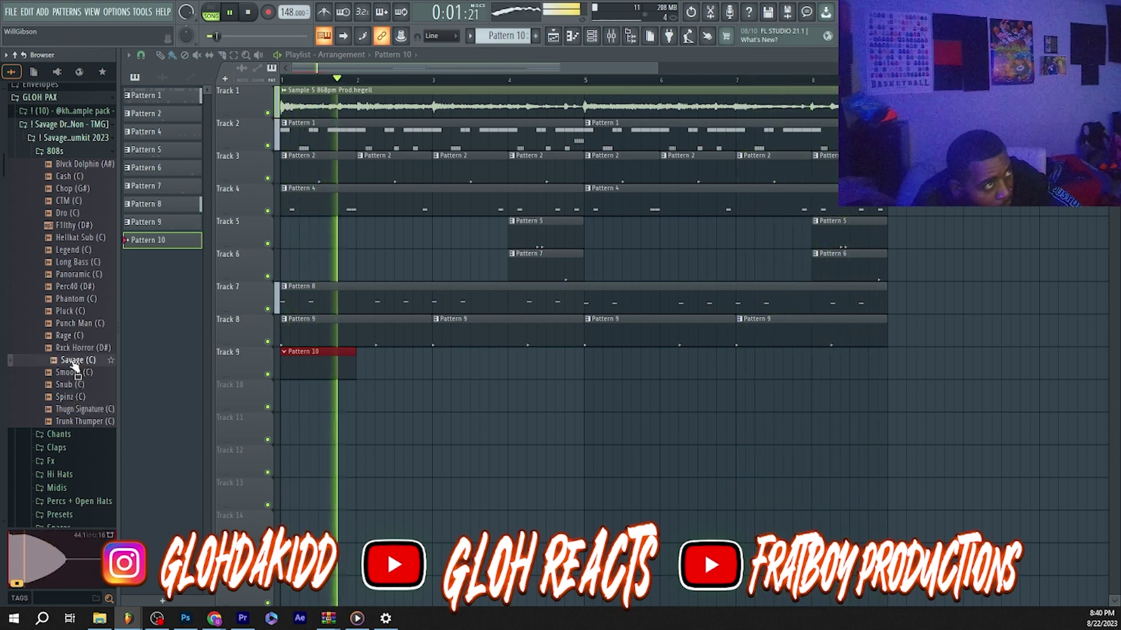
pyautogui.click(79, 336)
pyautogui.click(78, 313)
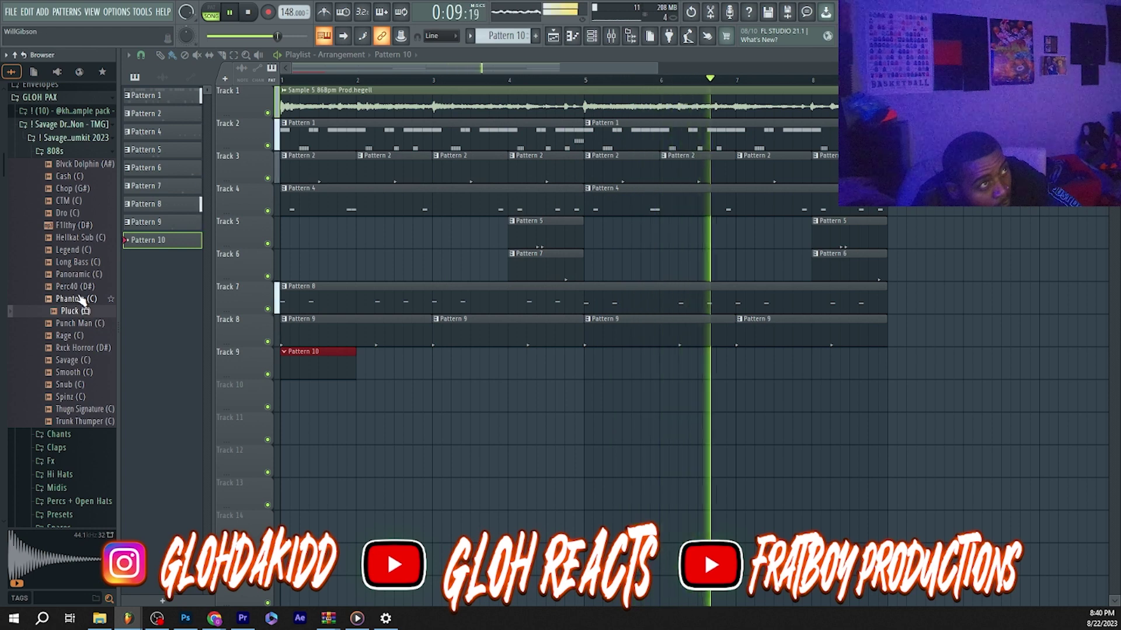
# Audition the Phantom, Perc40, Panoramic and Long Bass 808 samples, replaying Perc40 (D#) to compare
pyautogui.click(80, 298)
pyautogui.click(81, 287)
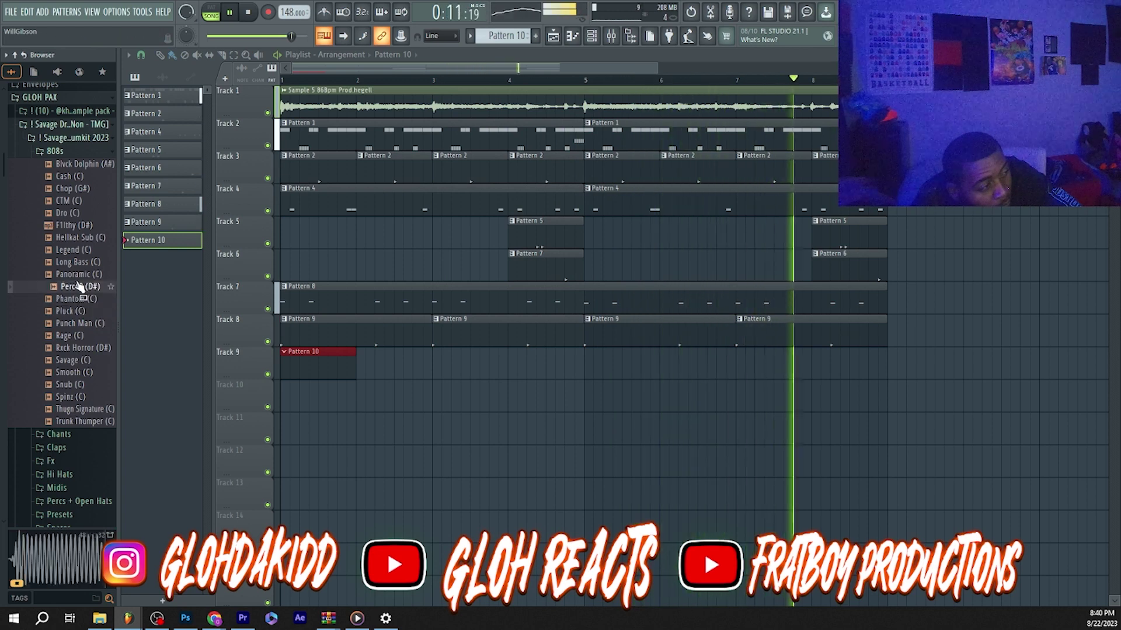
pyautogui.click(81, 275)
pyautogui.click(82, 287)
pyautogui.click(80, 266)
pyautogui.click(77, 288)
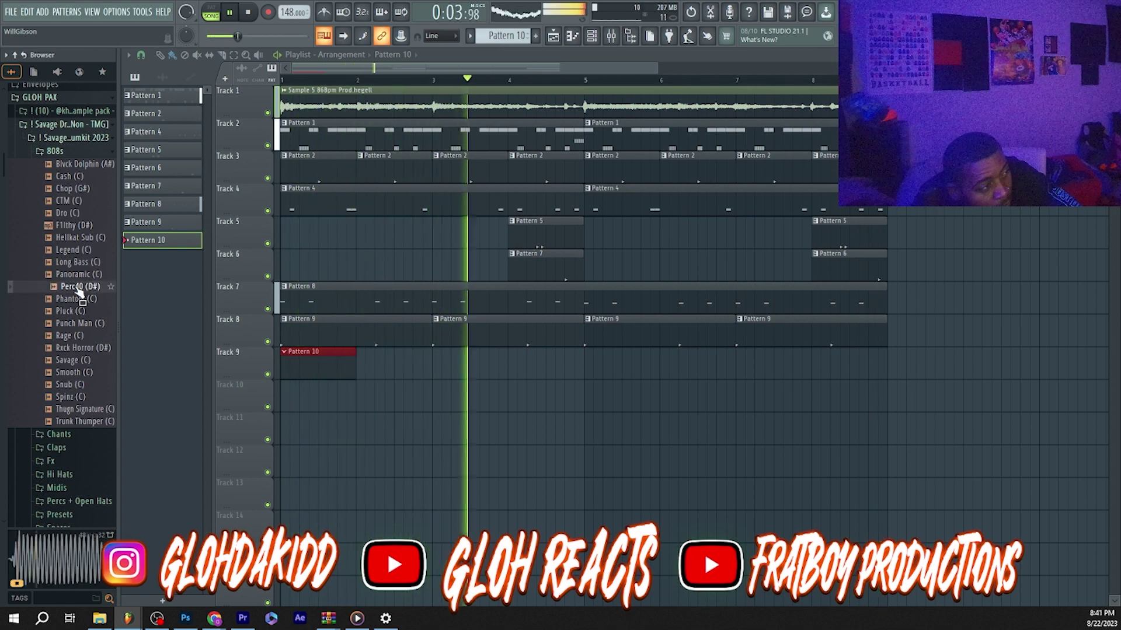
# Audition the Chop (G#), Blvck Dolphin (A#), Cash (C) and F1lthy (D#) 808 samples
pyautogui.click(75, 176)
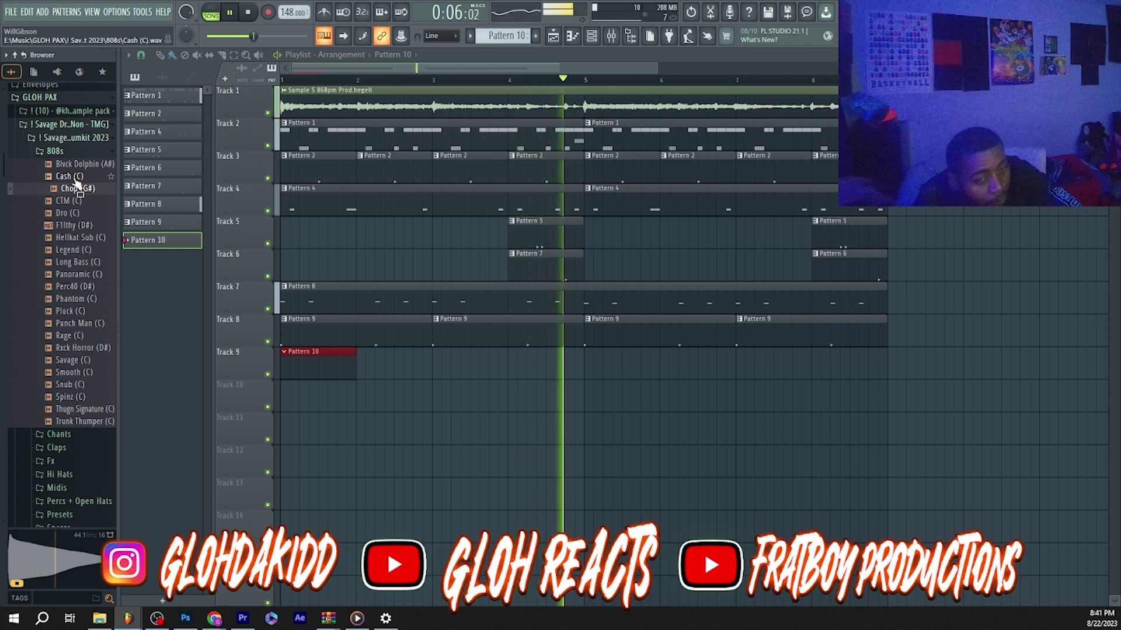
pyautogui.click(81, 166)
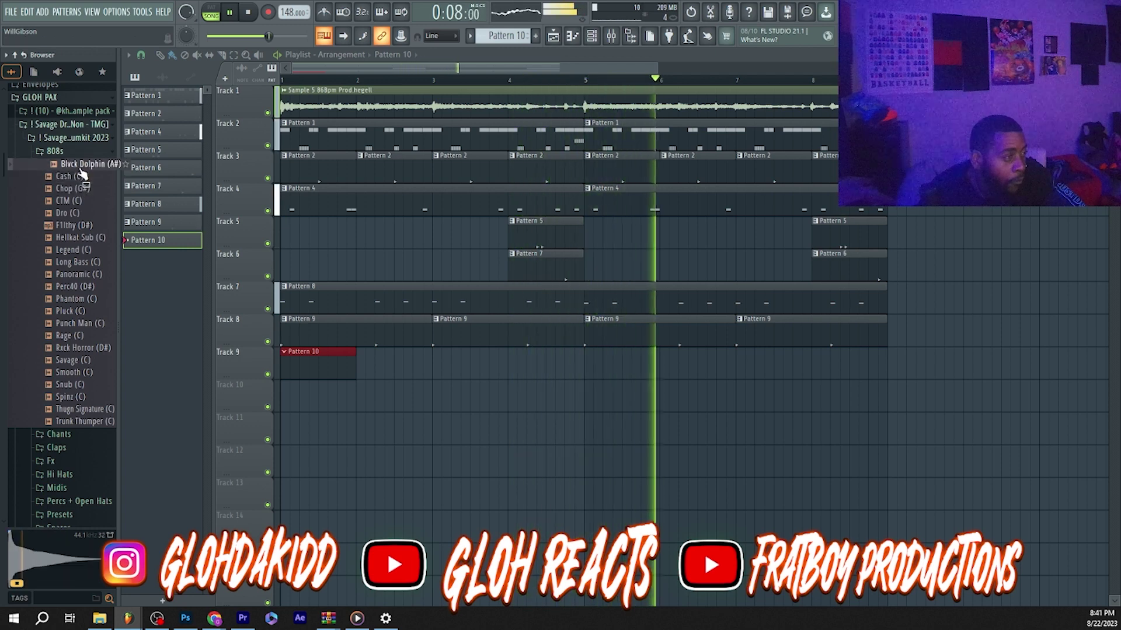
pyautogui.click(77, 176)
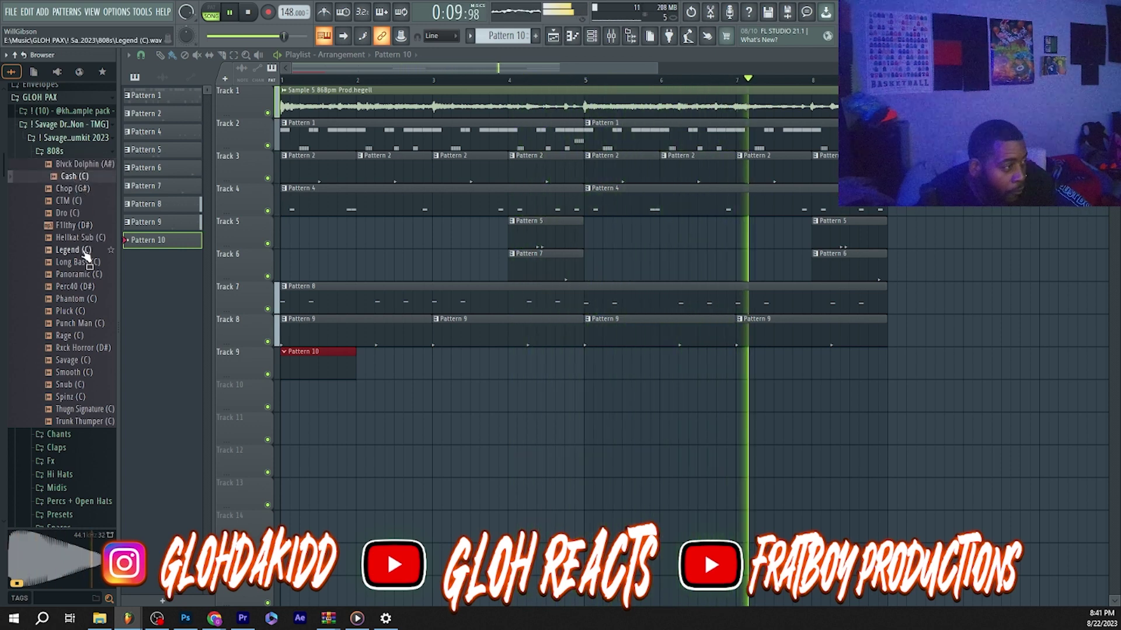
pyautogui.click(76, 226)
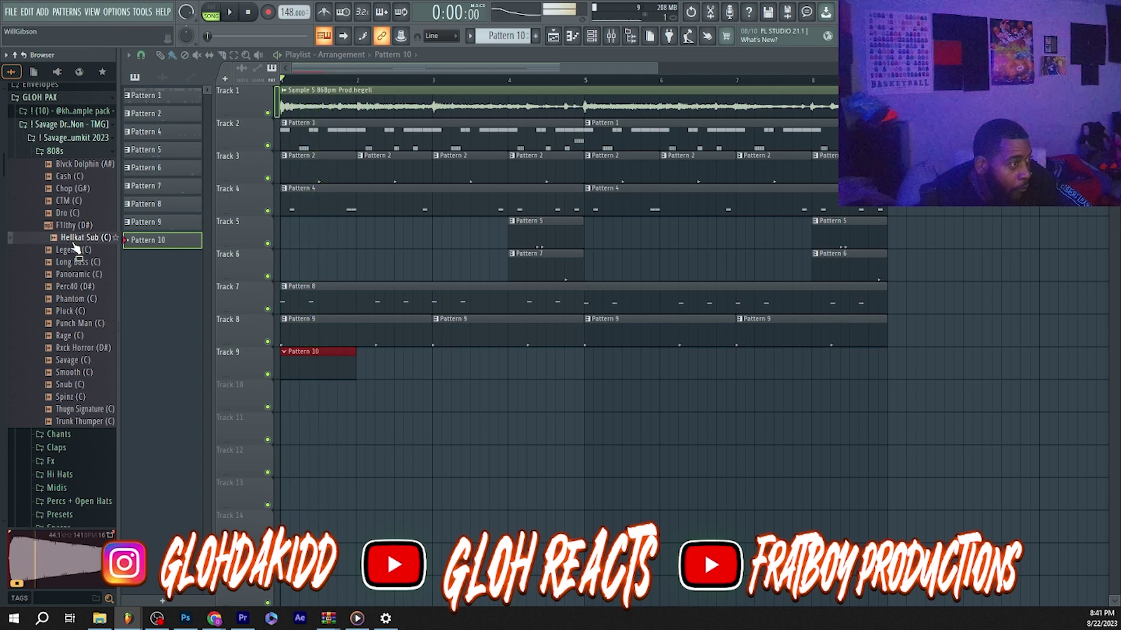
# Try to bring the Hellkat Sub (C) sample into the project, and collapse the Savage Drumkit folders
pyautogui.moveTo(258, 210); pyautogui.dragTo(523, 89)
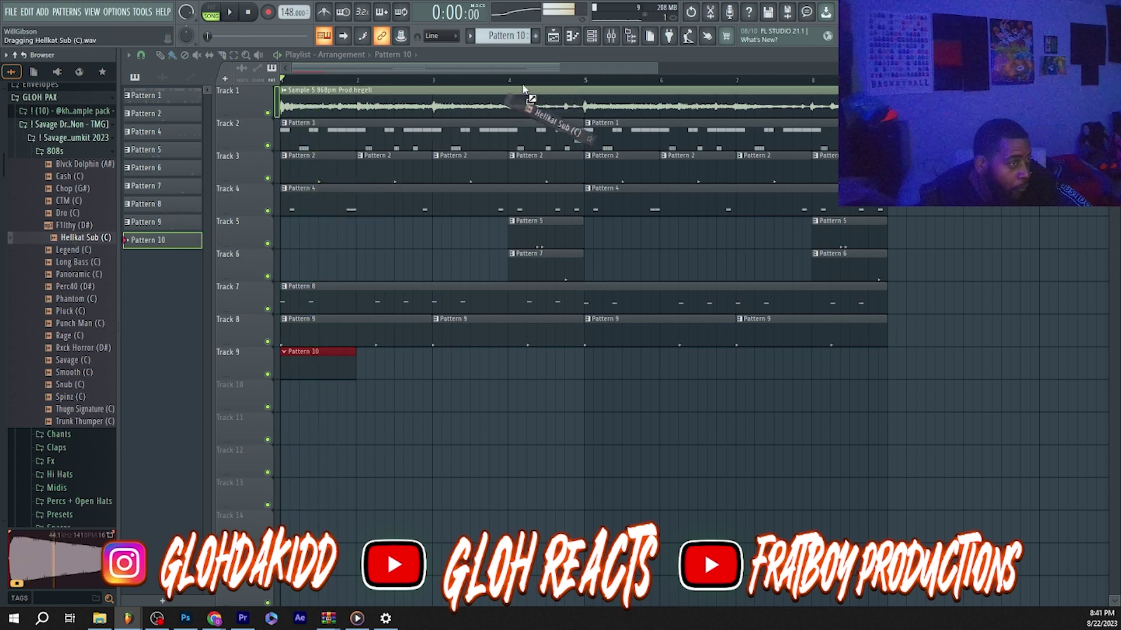
pyautogui.click(95, 153)
pyautogui.press('space')
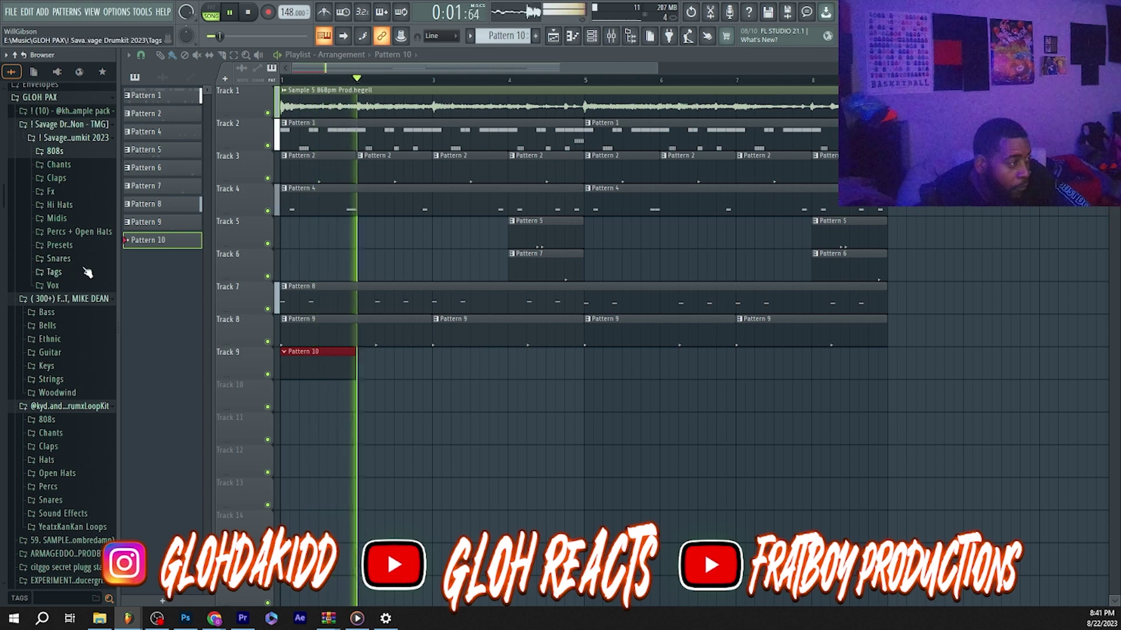
pyautogui.click(86, 141)
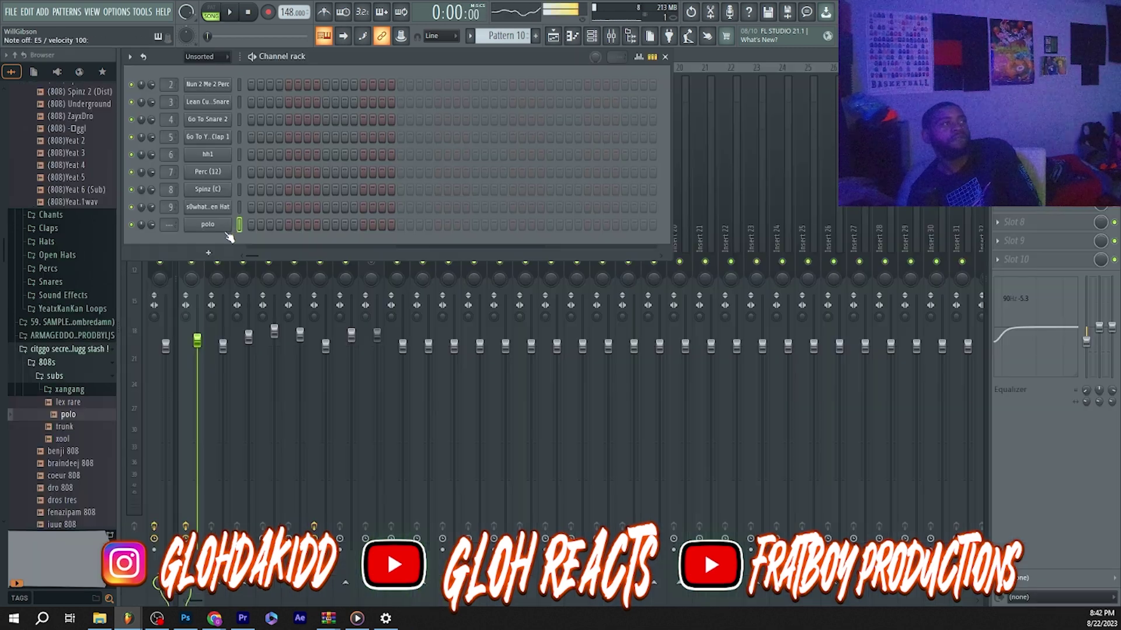
# Enable Cut itself on the polo channel while the beat plays
pyautogui.press('space')
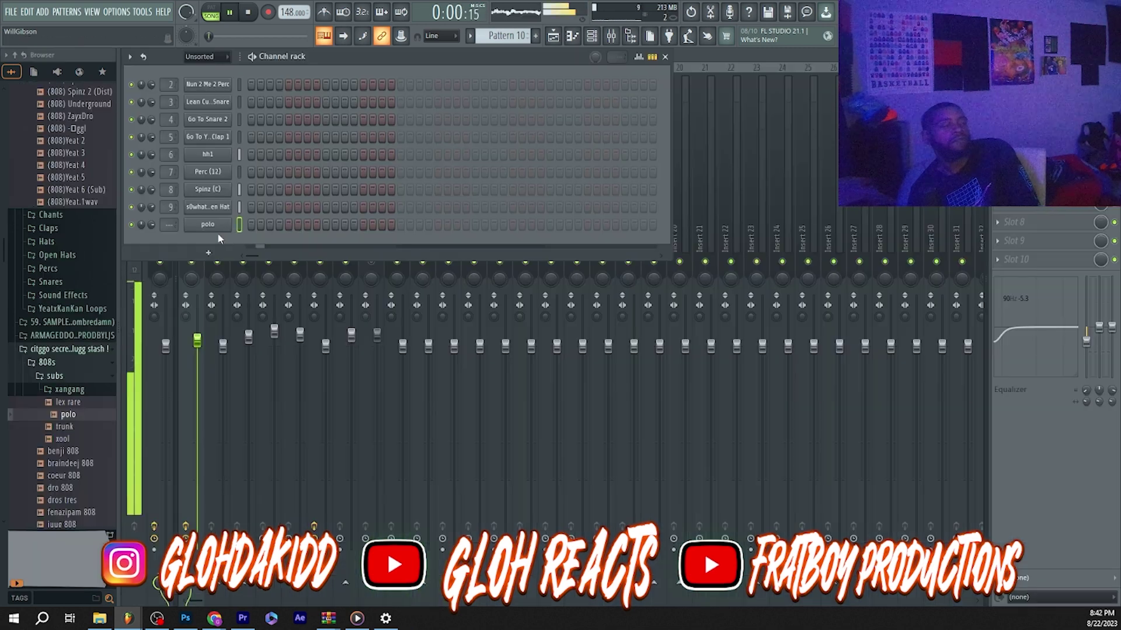
pyautogui.click(215, 226)
pyautogui.click(509, 170)
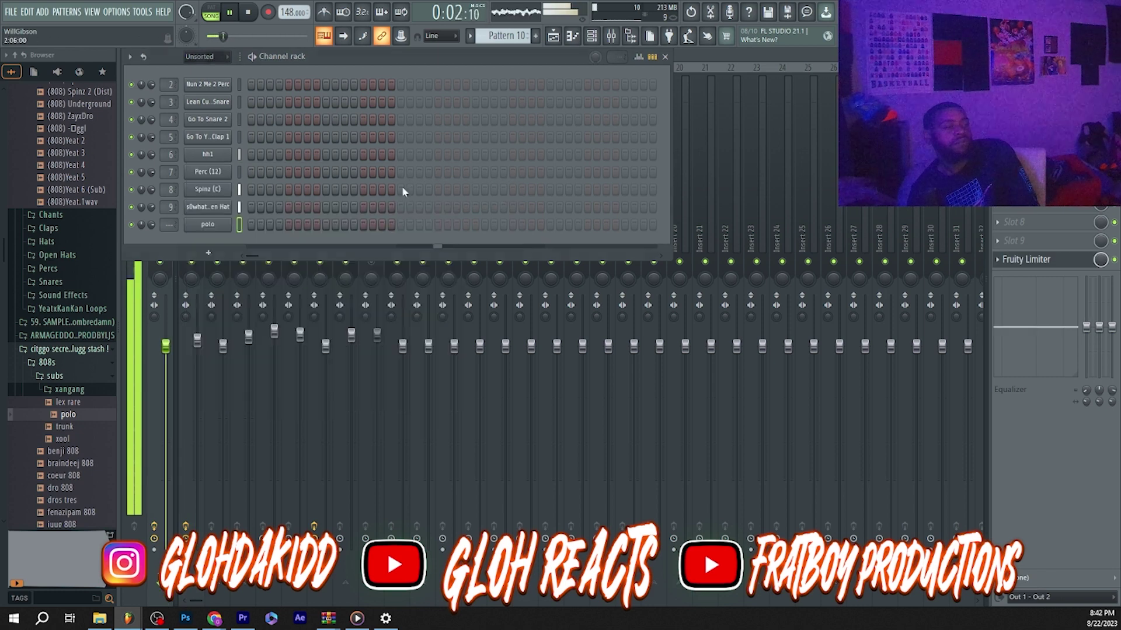
pyautogui.rightClick(217, 225)
pyautogui.click(231, 269)
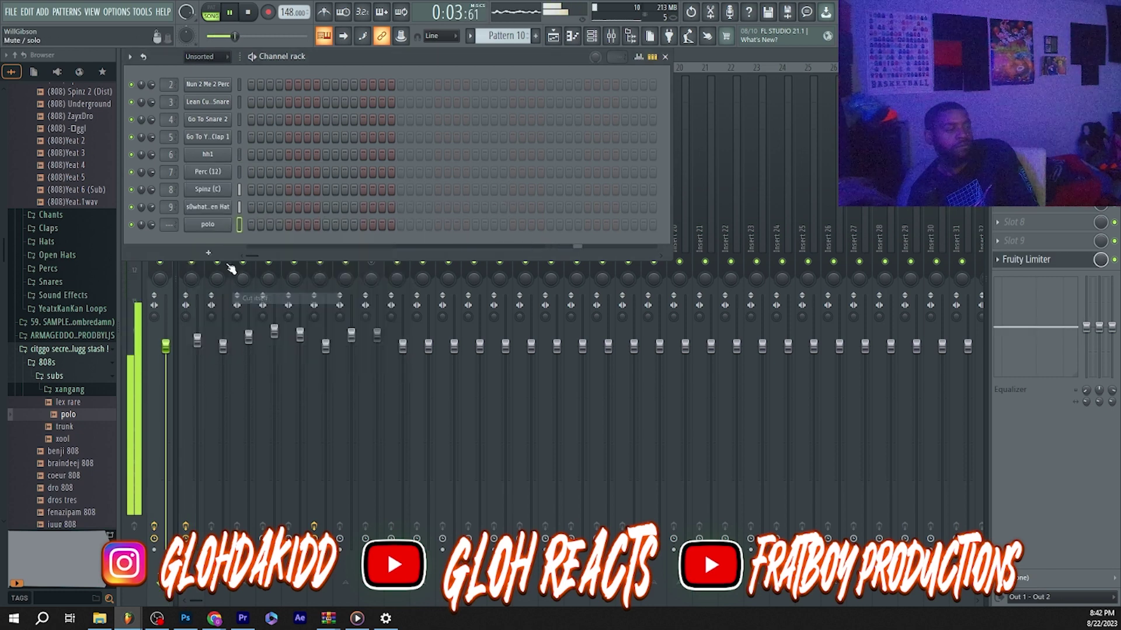
# Increase the fade-out of the polo sample in its channel settings and stop playback
pyautogui.click(218, 228)
pyautogui.moveTo(447, 328); pyautogui.dragTo(447, 304)
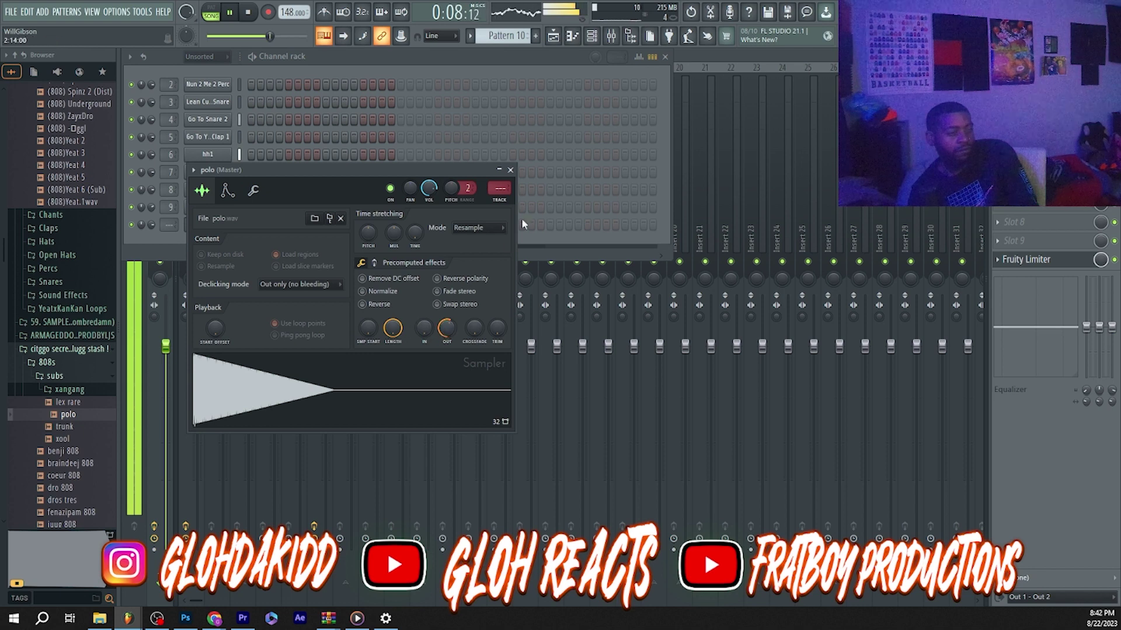
pyautogui.click(510, 171)
pyautogui.press('space')
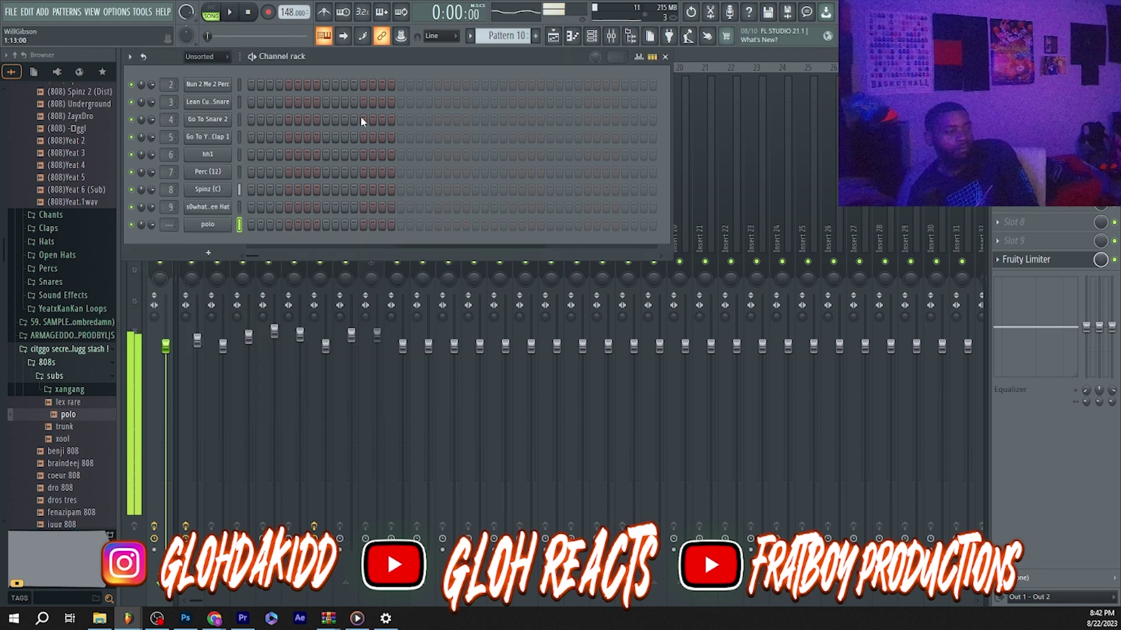
# Copy the Spinz (C) notes from Pattern 8 and paste them into the polo channel in Pattern 10
pyautogui.rightClick(208, 225)
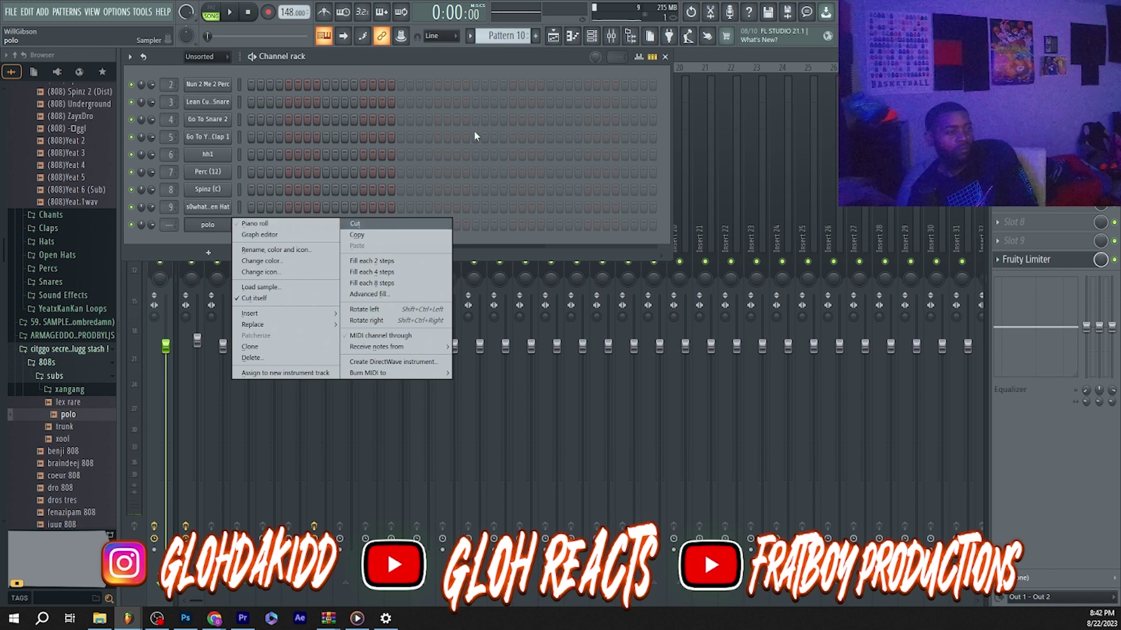
pyautogui.click(491, 36)
pyautogui.scroll(1, 491, 35)
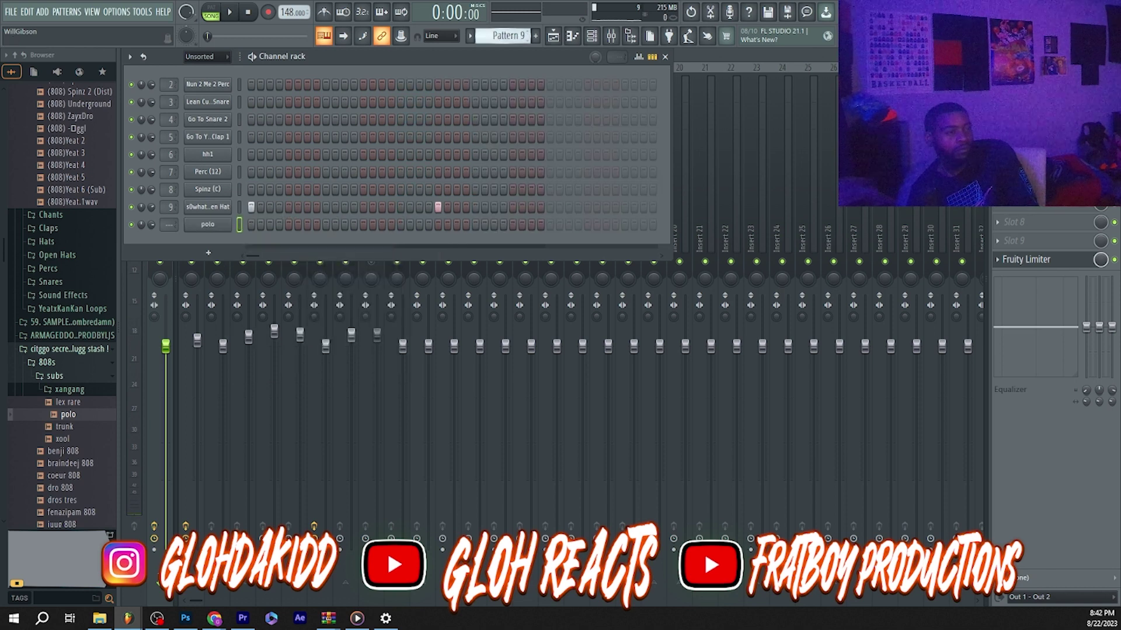
pyautogui.scroll(1, 501, 35)
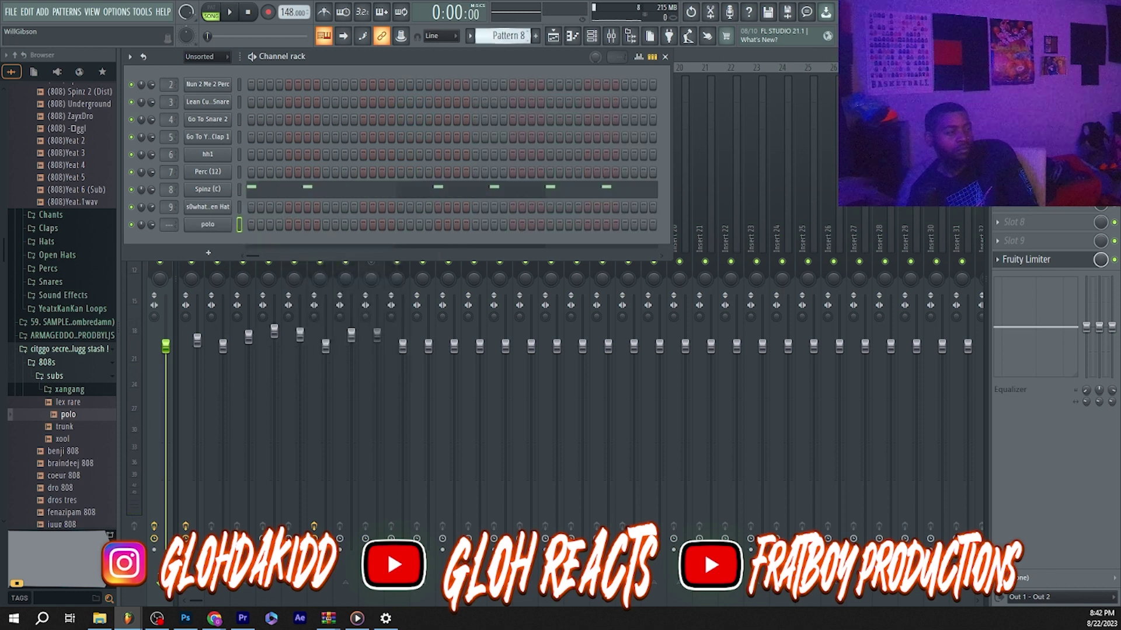
pyautogui.rightClick(247, 188)
pyautogui.click(367, 202)
pyautogui.scroll(-2, 504, 36)
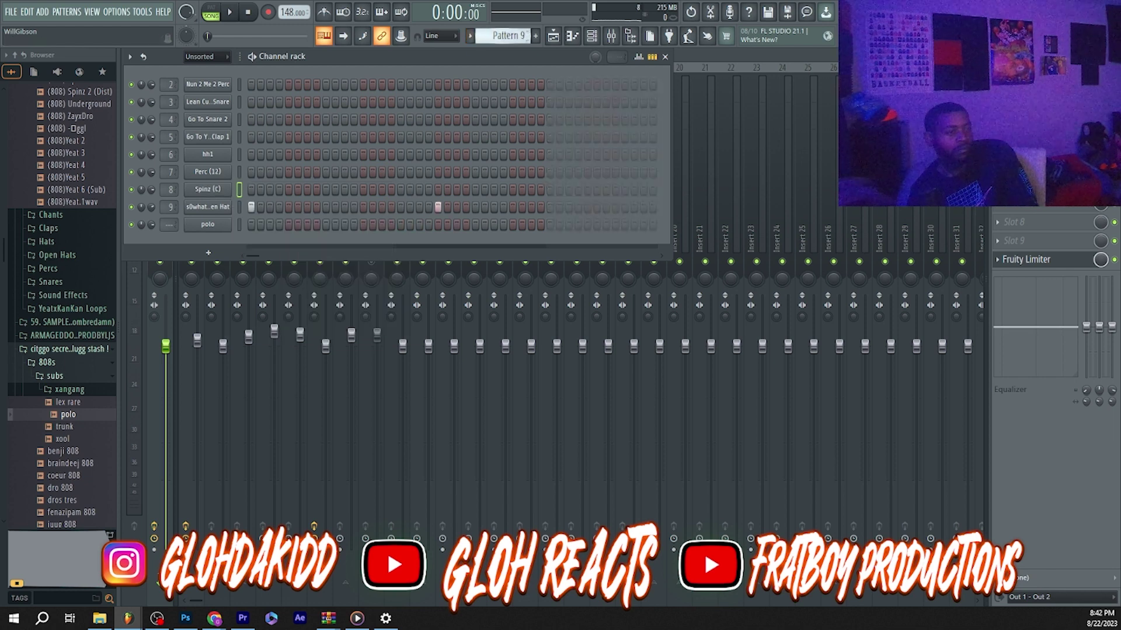
pyautogui.rightClick(209, 225)
pyautogui.click(383, 246)
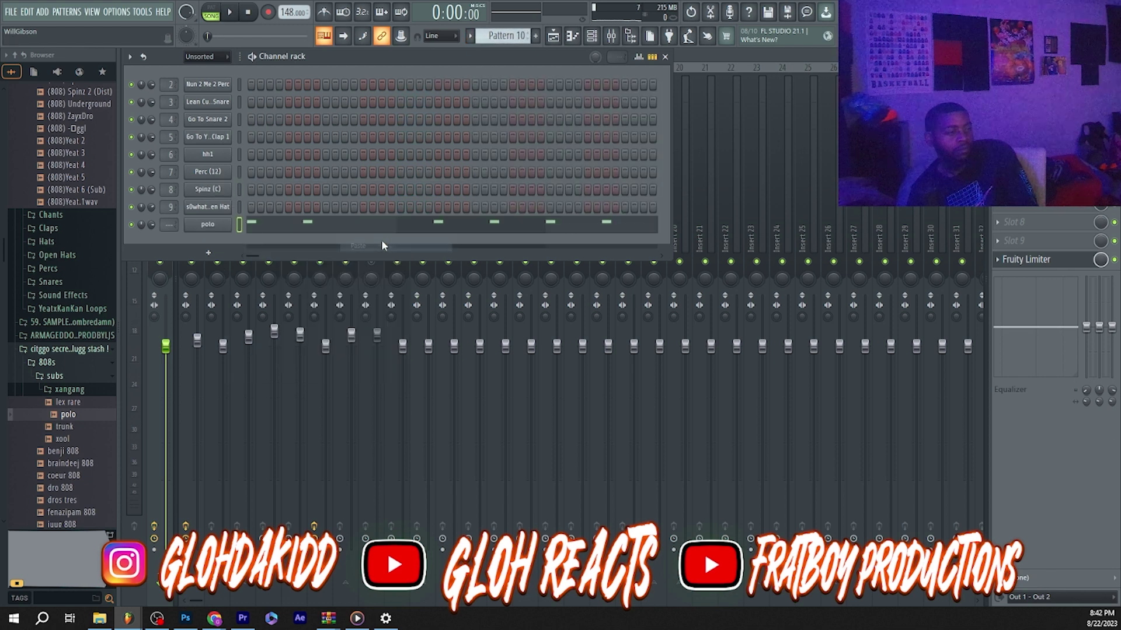
# Open the polo channel's piano roll and delete the two C#5 notes in bar 2
pyautogui.click(388, 226)
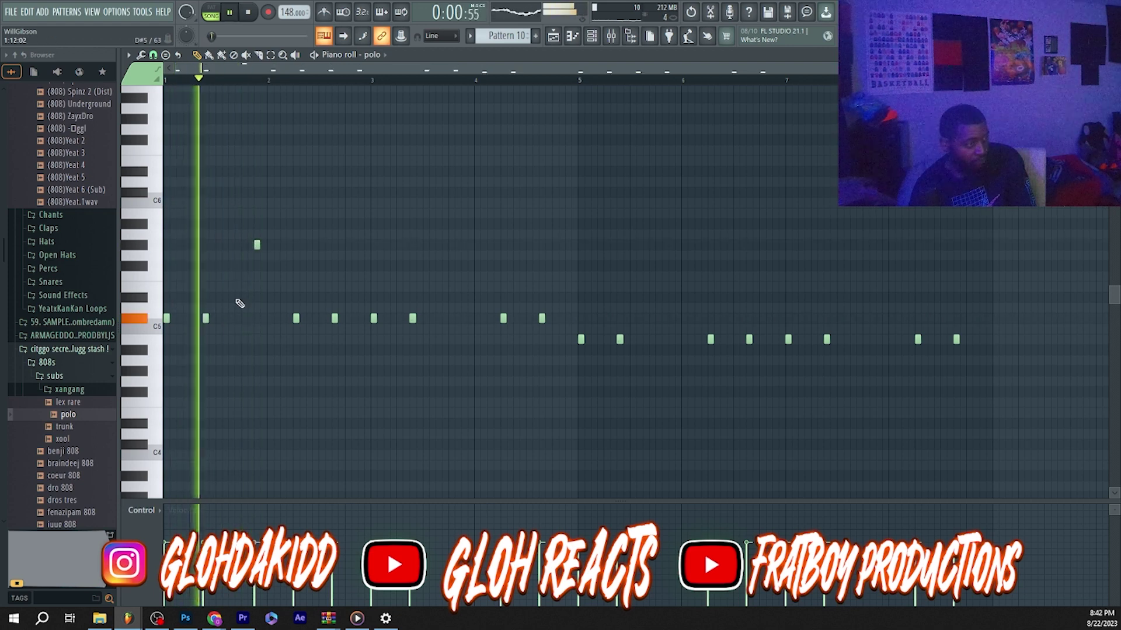
pyautogui.press('space')
pyautogui.press('space')
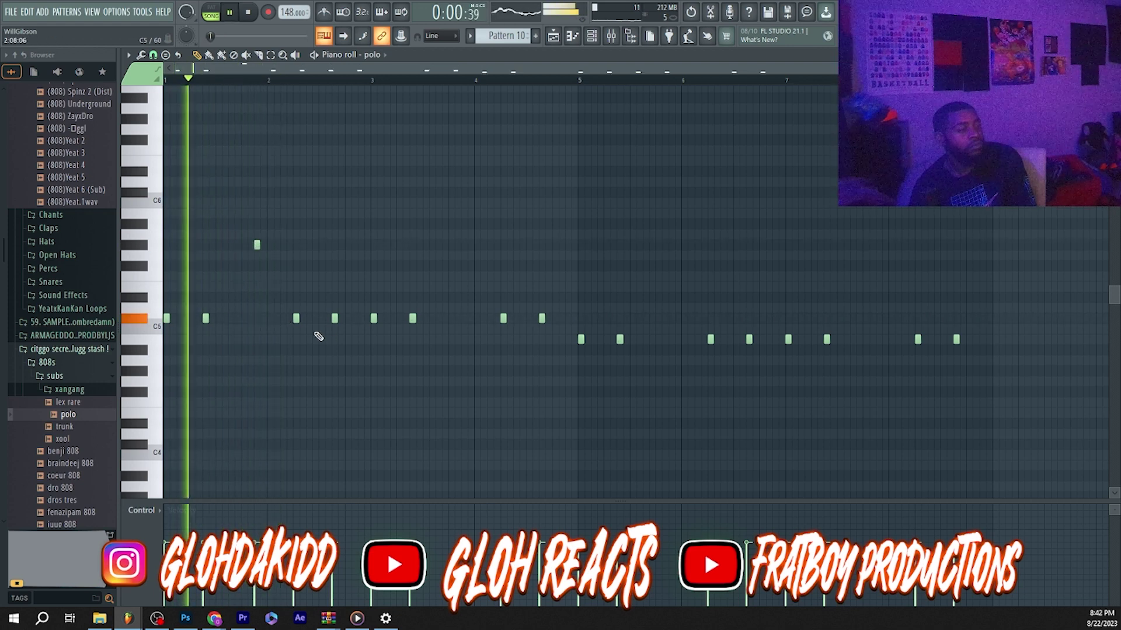
pyautogui.press('space')
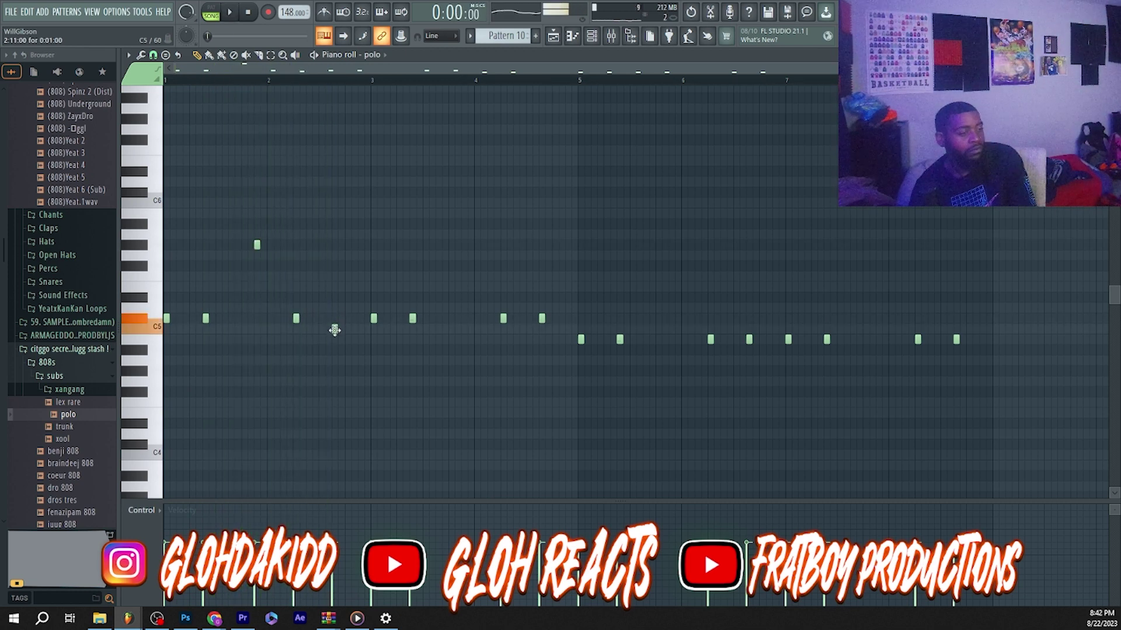
pyautogui.rightClick(296, 318)
pyautogui.press('space')
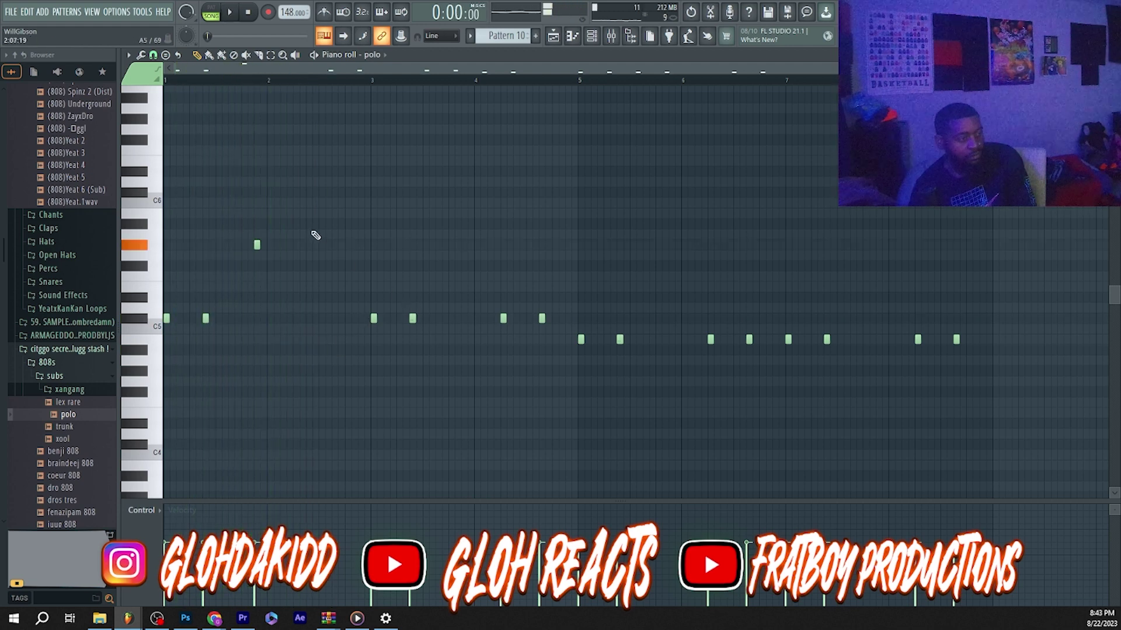
# Add two G#5 notes to the polo part in bar 2, at the same timing as the deleted ones, and play it back
pyautogui.press('space')
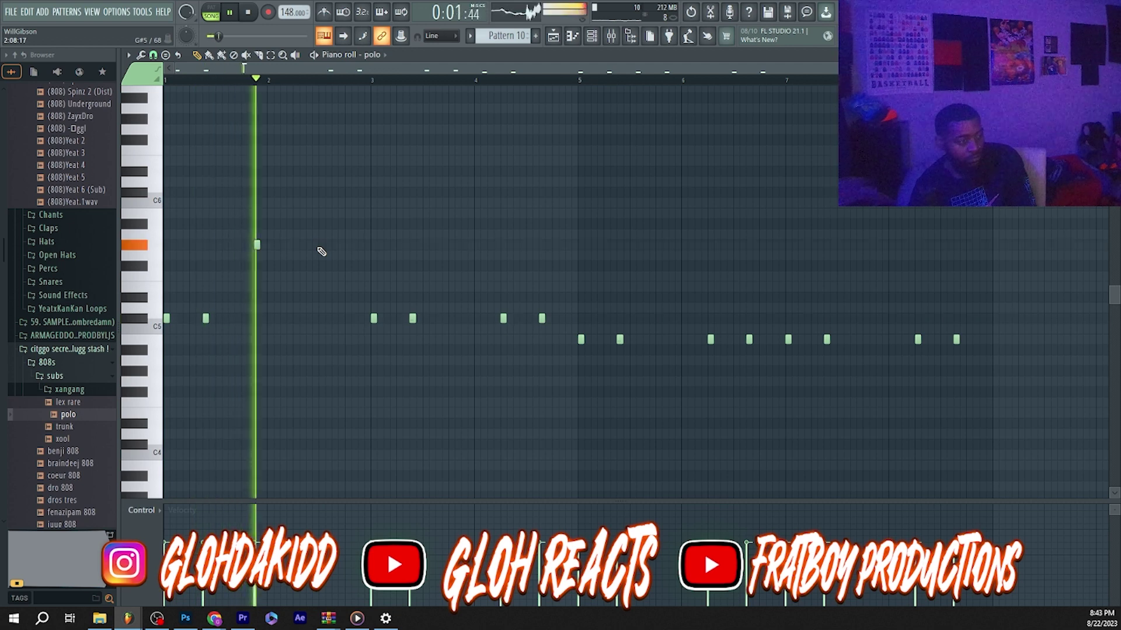
pyautogui.press('space')
pyautogui.press('space')
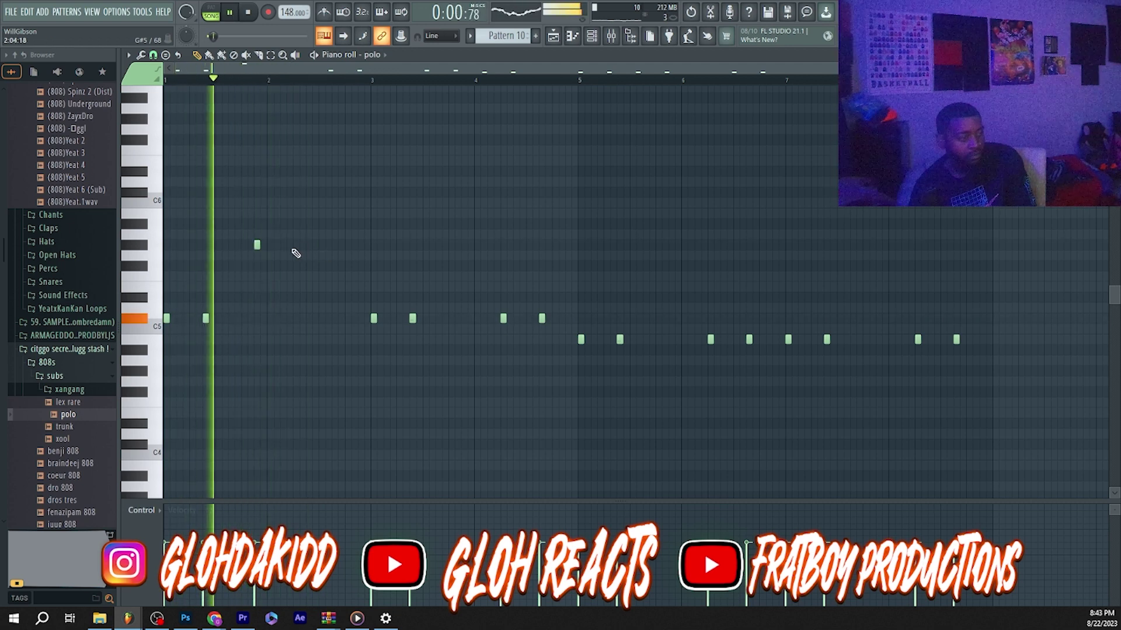
pyautogui.click(296, 245)
pyautogui.click(335, 244)
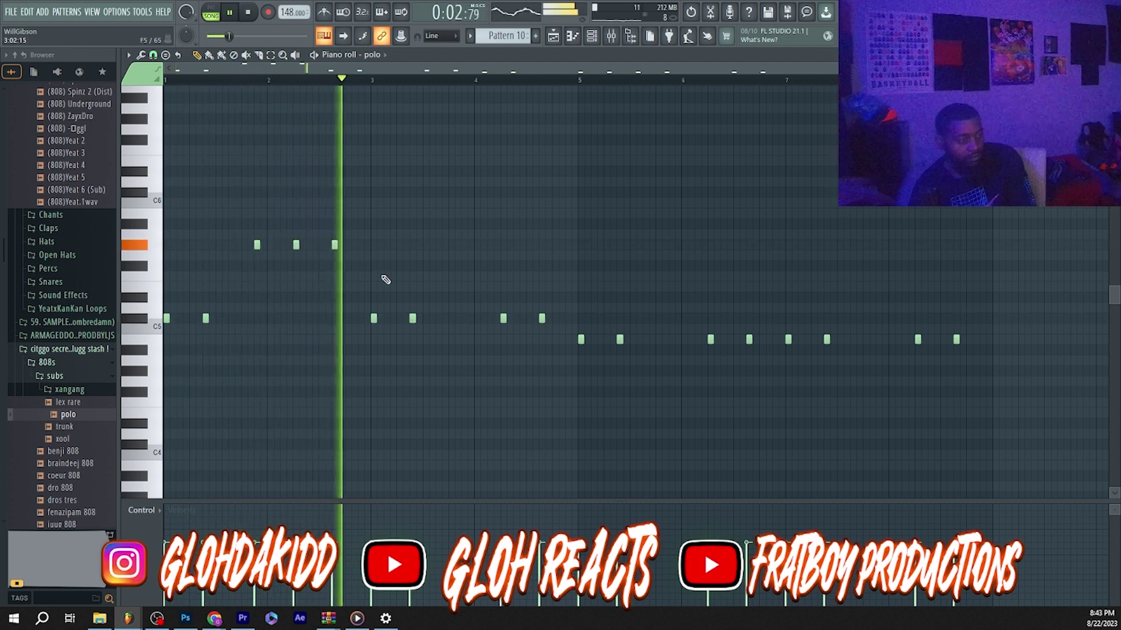
pyautogui.press('space')
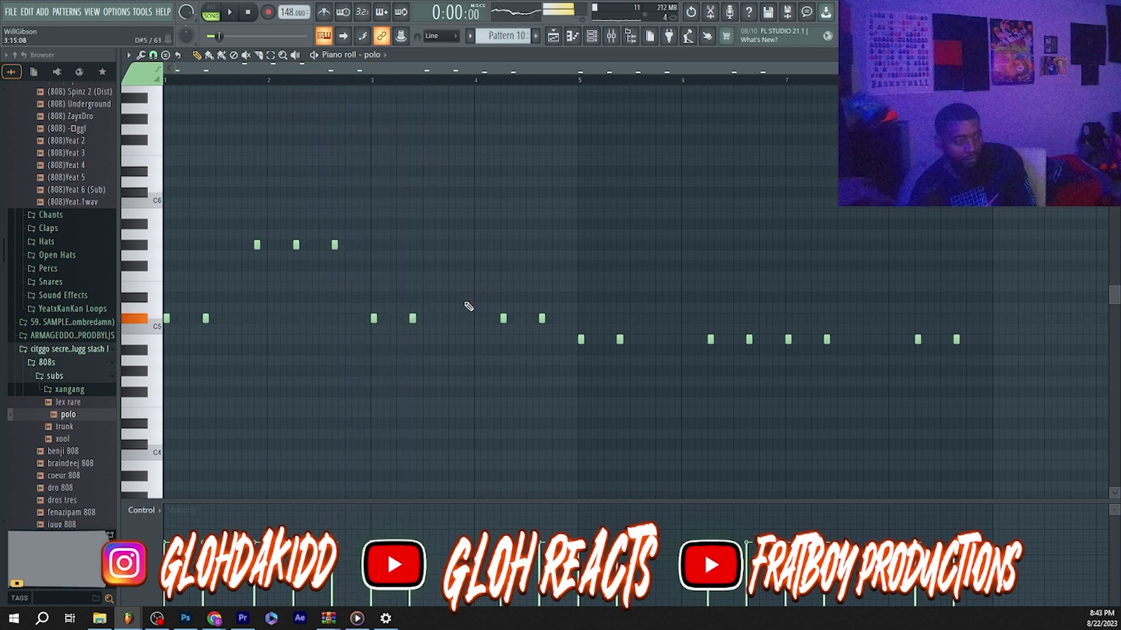
# Replace the two C#5 notes in bar 4 of the polo part with G#5 notes and add a G#5 near the end of bar 3
pyautogui.press('space')
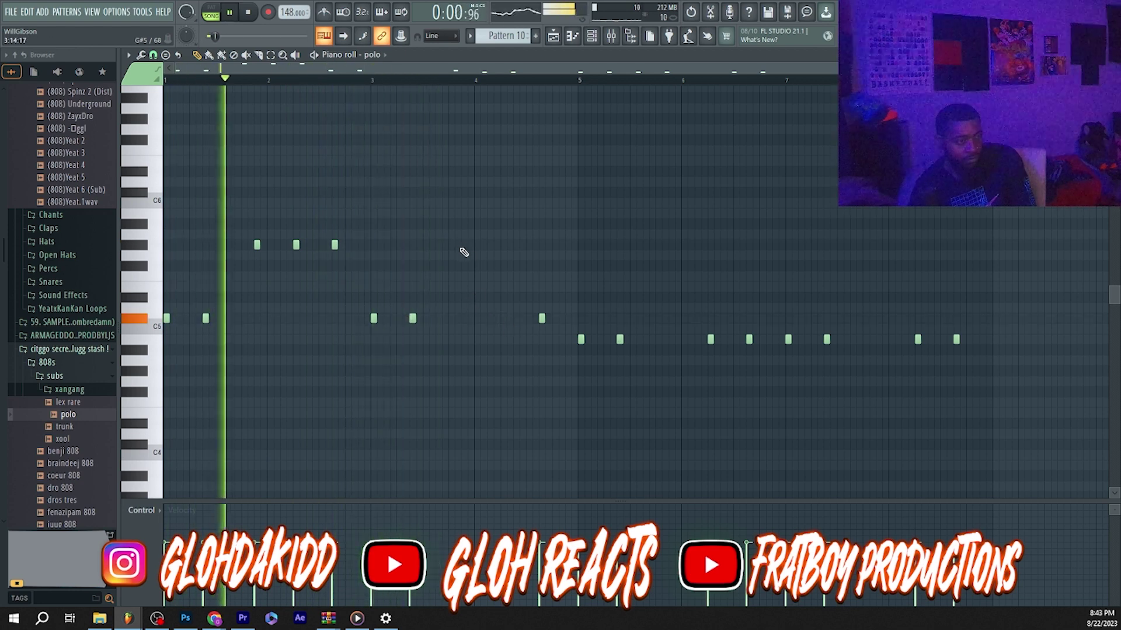
pyautogui.click(464, 245)
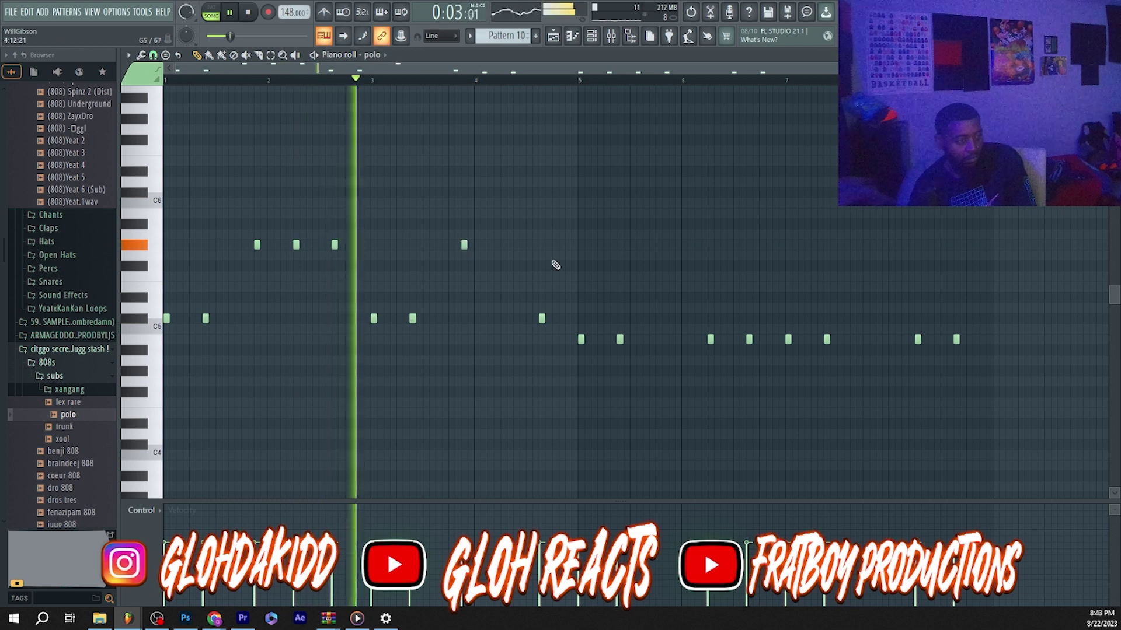
pyautogui.click(503, 245)
pyautogui.press('space')
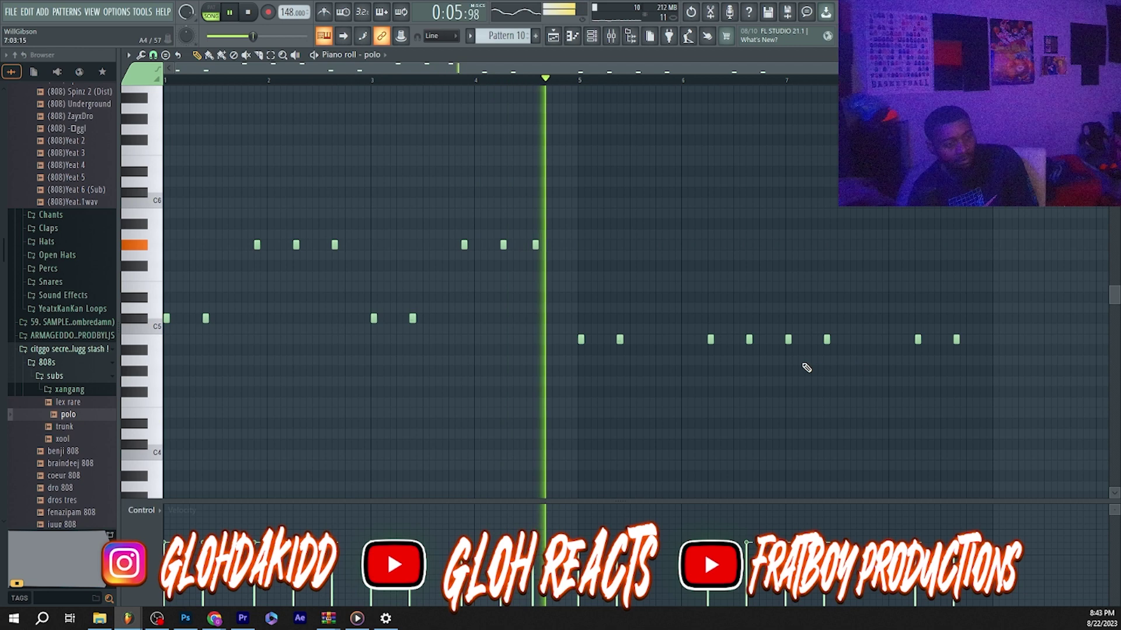
pyautogui.press('space')
pyautogui.rightClick(536, 244)
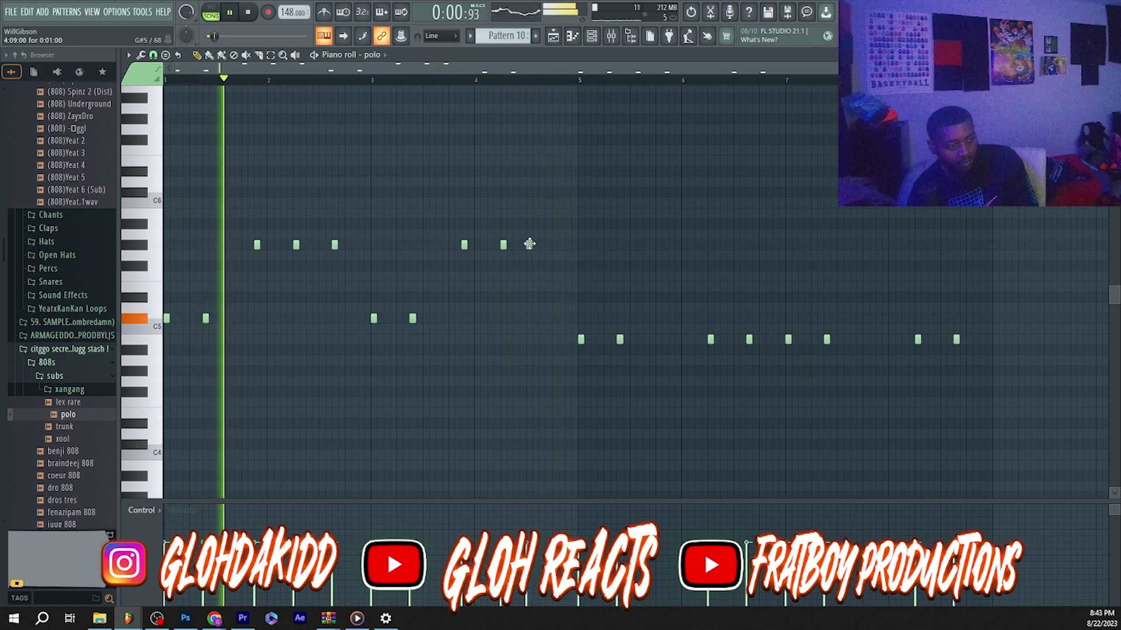
pyautogui.click(541, 245)
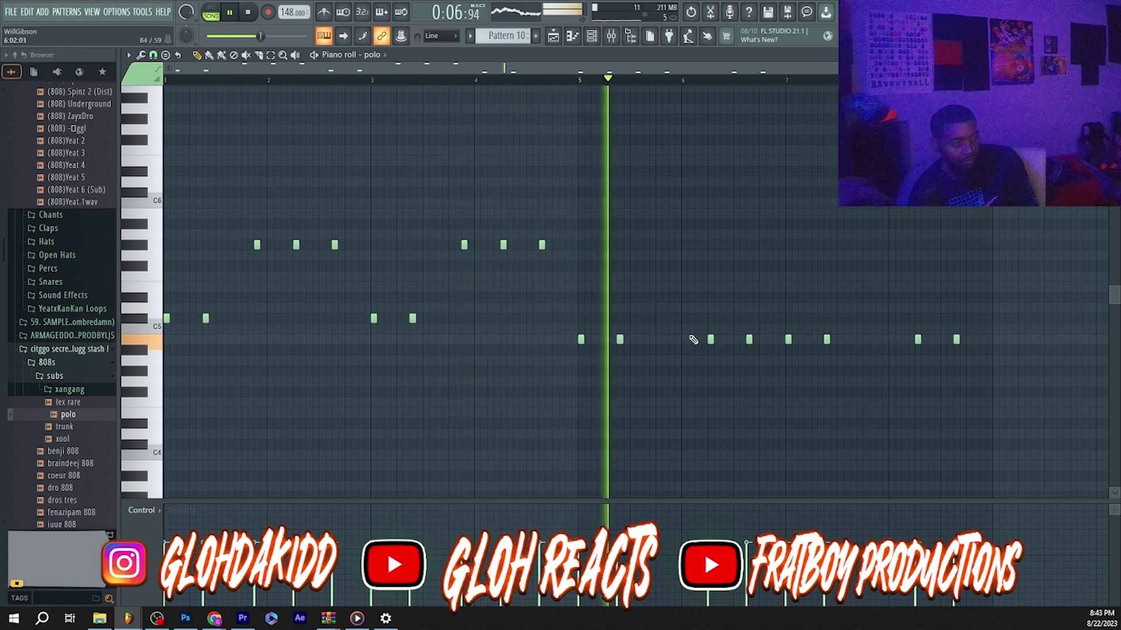
# Add a D#5 note near the end of bar 5 and replace the two B4 notes in bar 6 with D#5 notes
pyautogui.press('space')
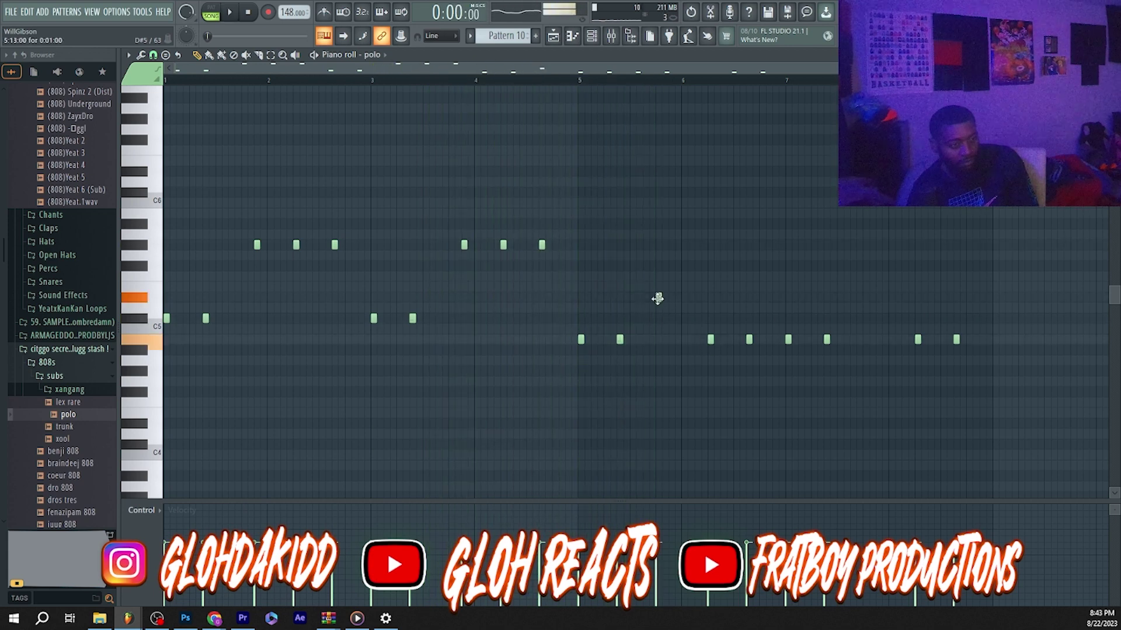
pyautogui.click(569, 78)
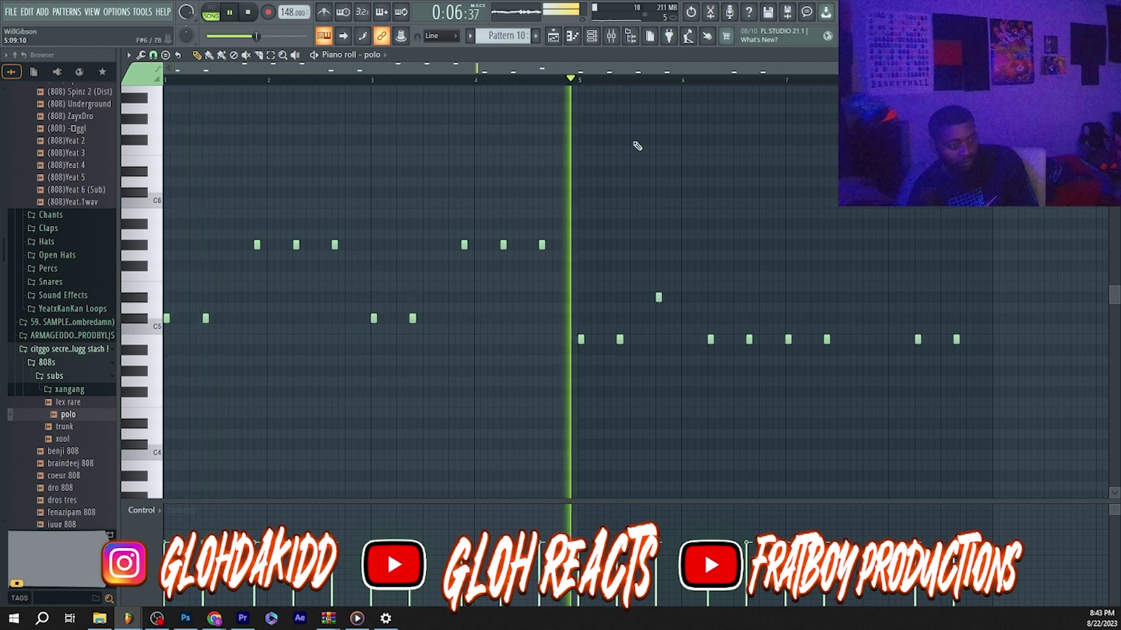
pyautogui.rightClick(660, 300)
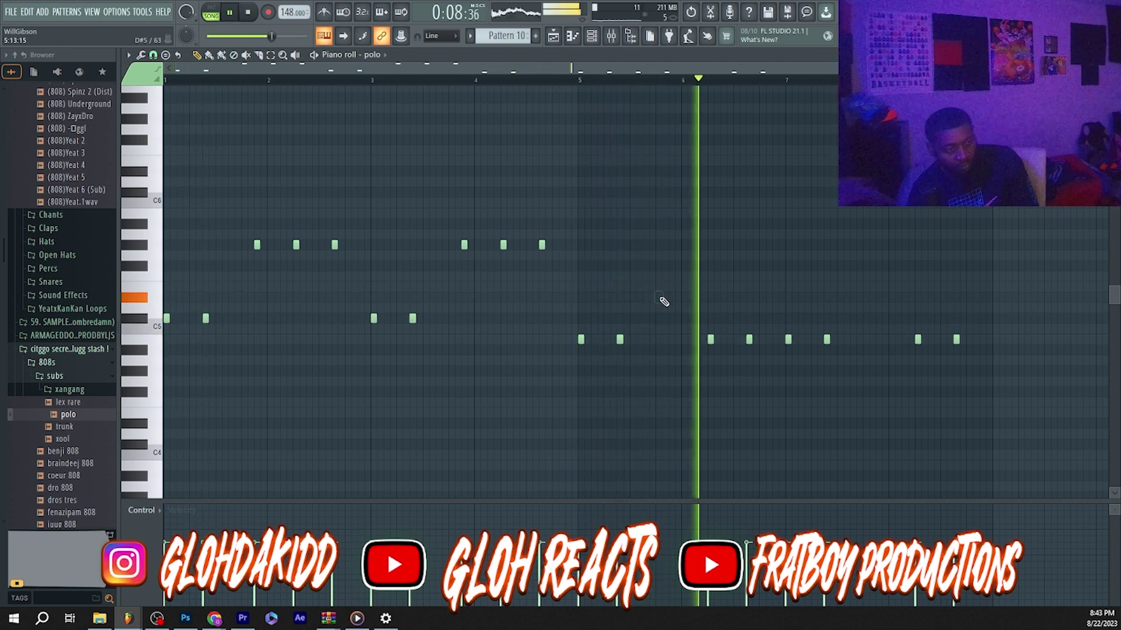
pyautogui.click(671, 301)
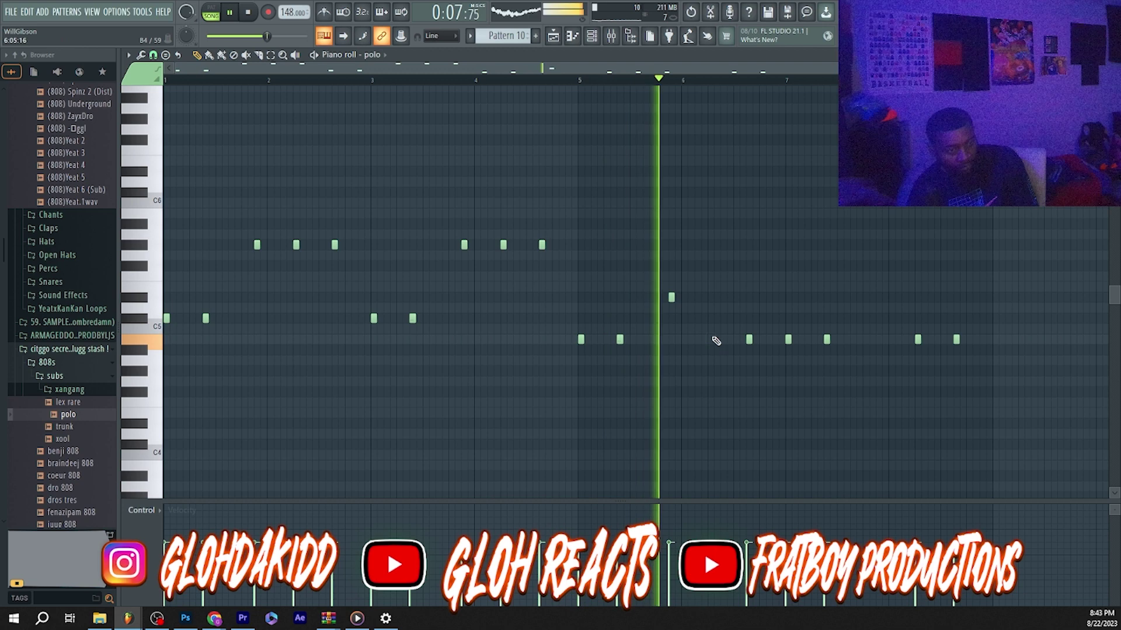
pyautogui.rightClick(712, 340)
pyautogui.click(701, 299)
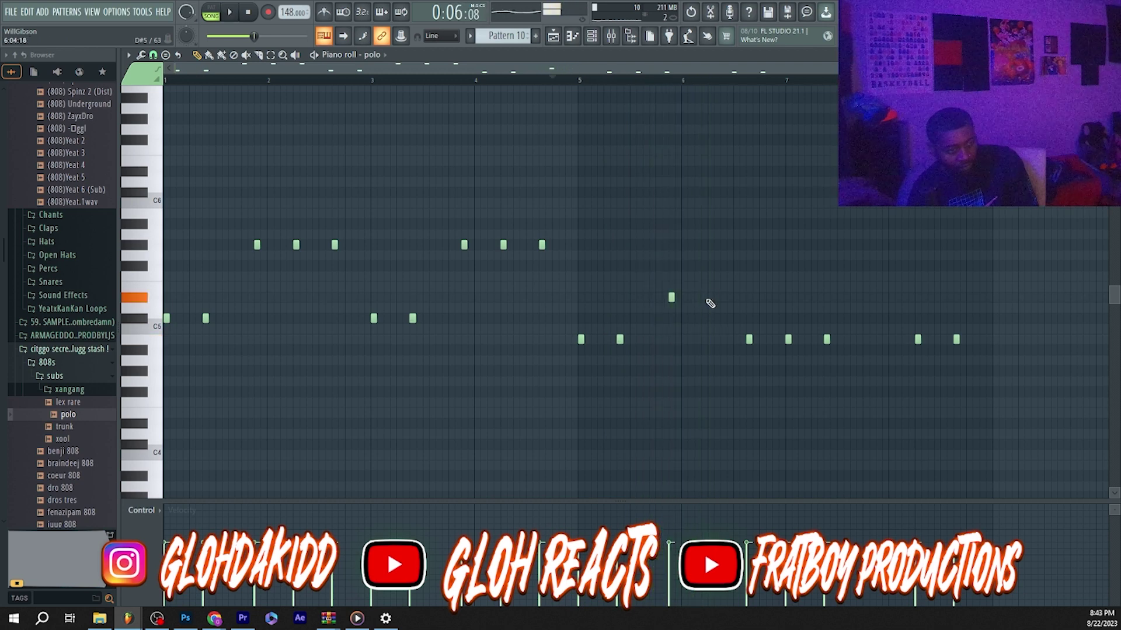
pyautogui.rightClick(749, 340)
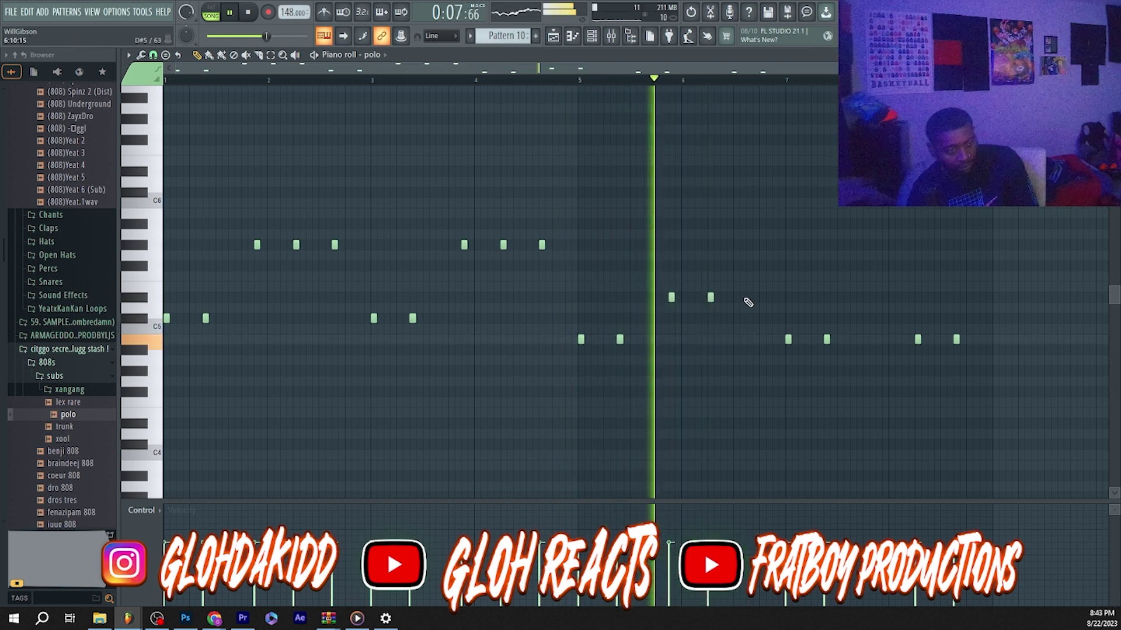
pyautogui.click(746, 300)
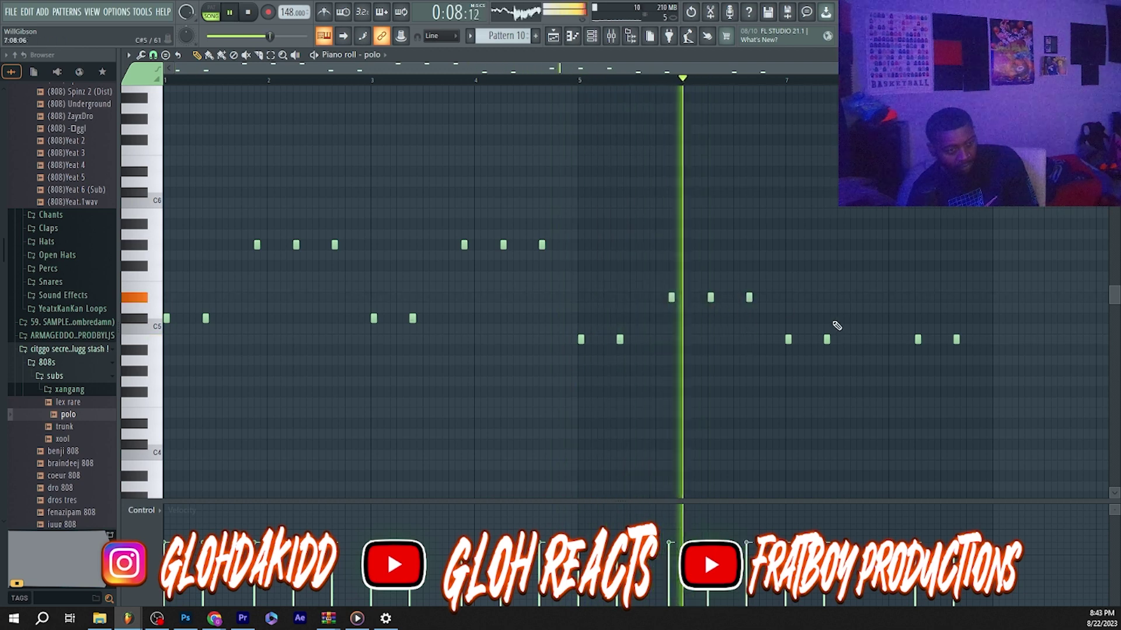
# Add an F#5 near the end of bar 7, replace bar 8's first B4 with F#5, and raise the last note
pyautogui.rightClick(917, 338)
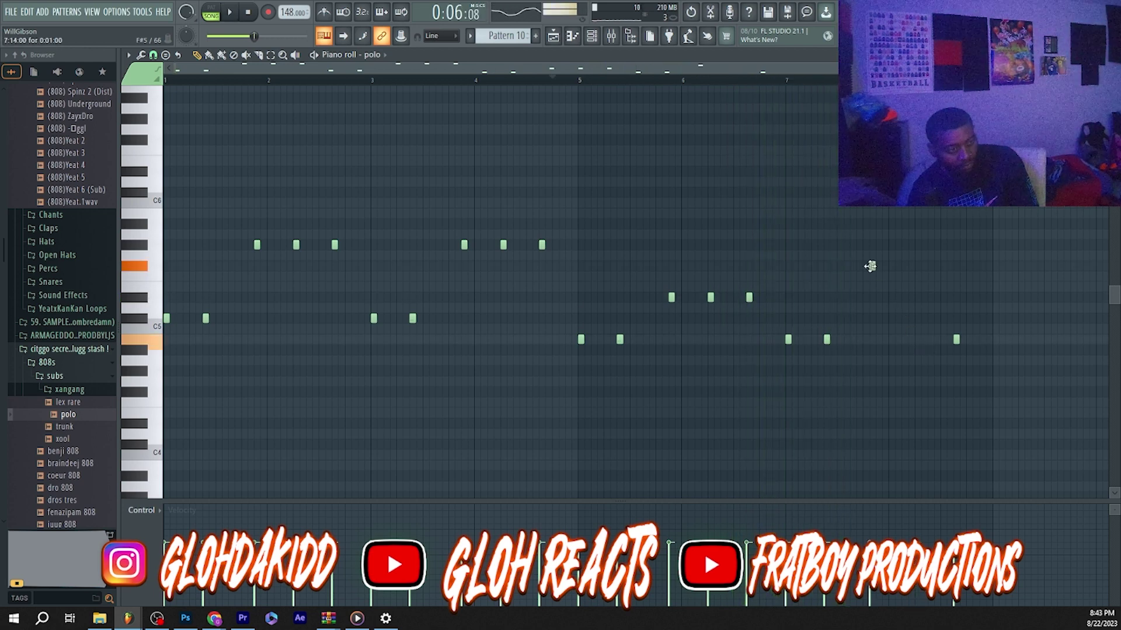
pyautogui.press('space')
pyautogui.click(876, 266)
pyautogui.click(917, 266)
pyautogui.moveTo(957, 341); pyautogui.dragTo(956, 266)
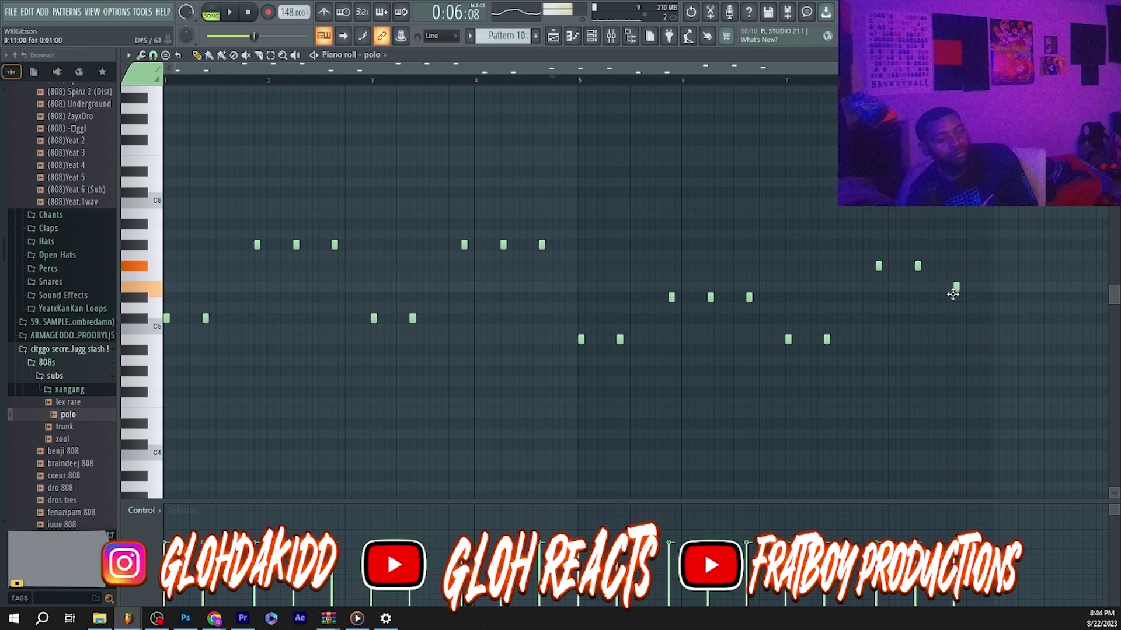
# Audition the last three polo notes and repitch them to D#5, G#5 and D#5
pyautogui.press('space')
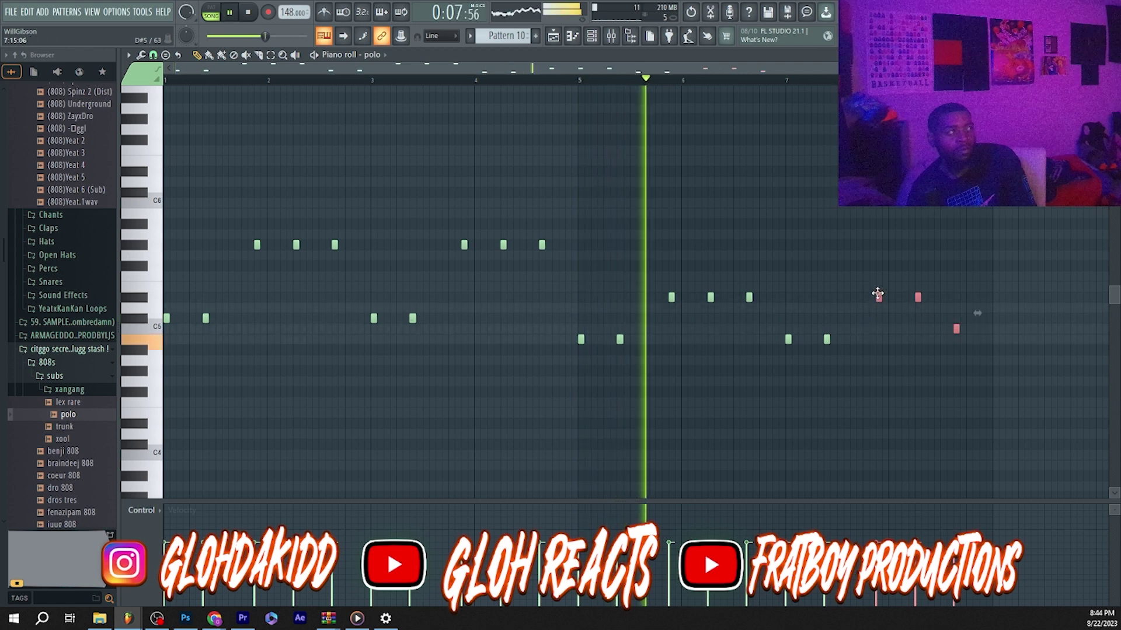
pyautogui.moveTo(877, 293); pyautogui.dragTo(877, 285)
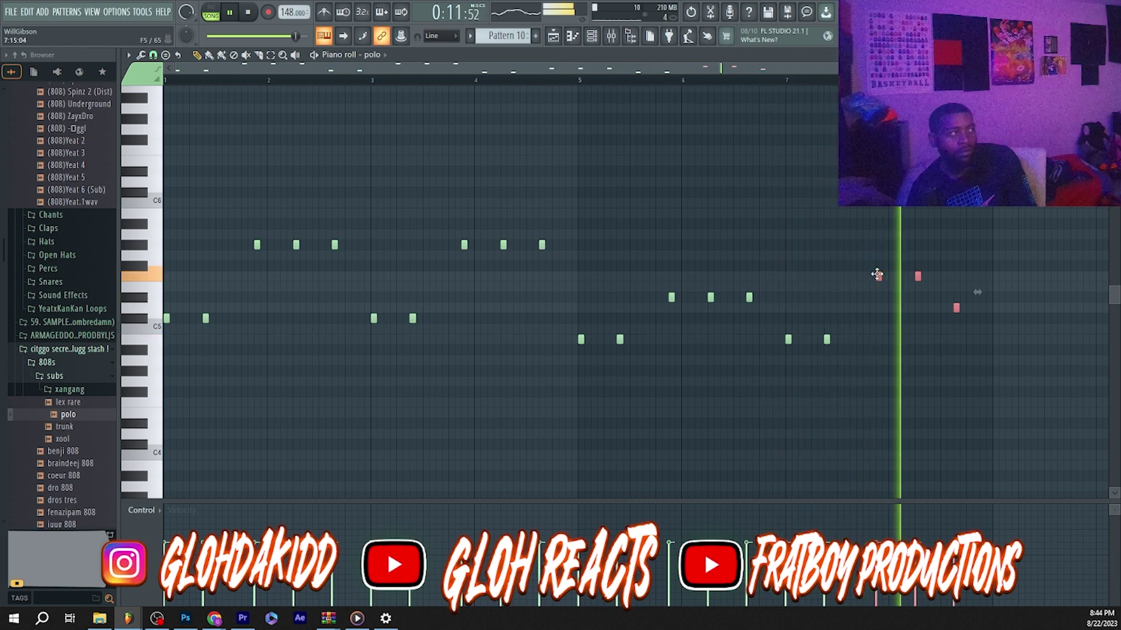
pyautogui.press('space')
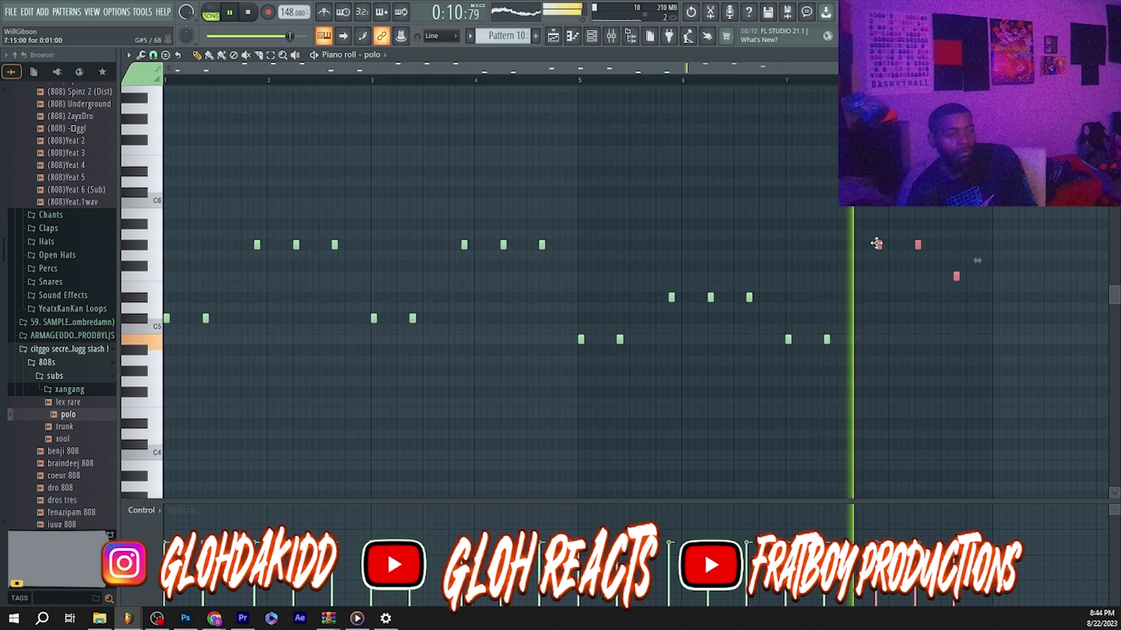
pyautogui.click(742, 80)
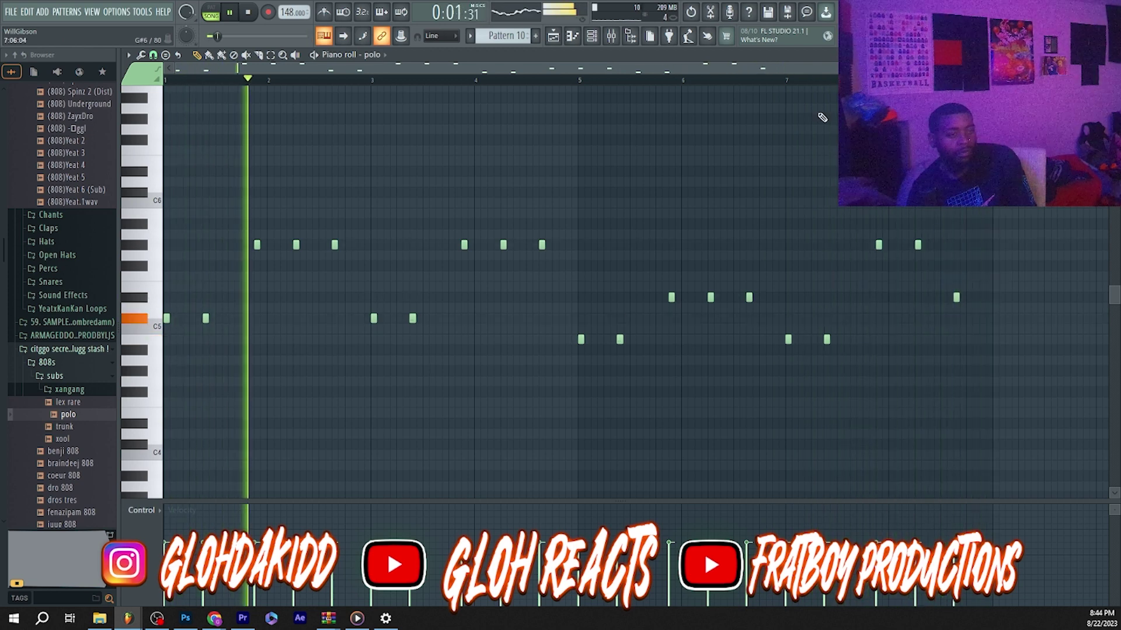
pyautogui.click(824, 86)
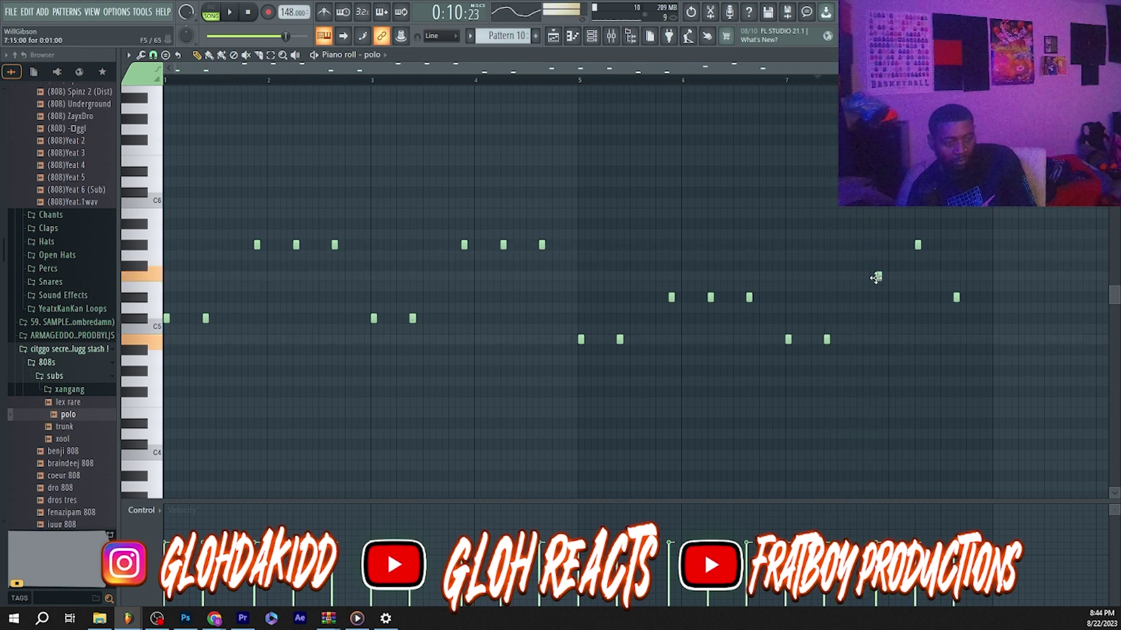
pyautogui.press('space')
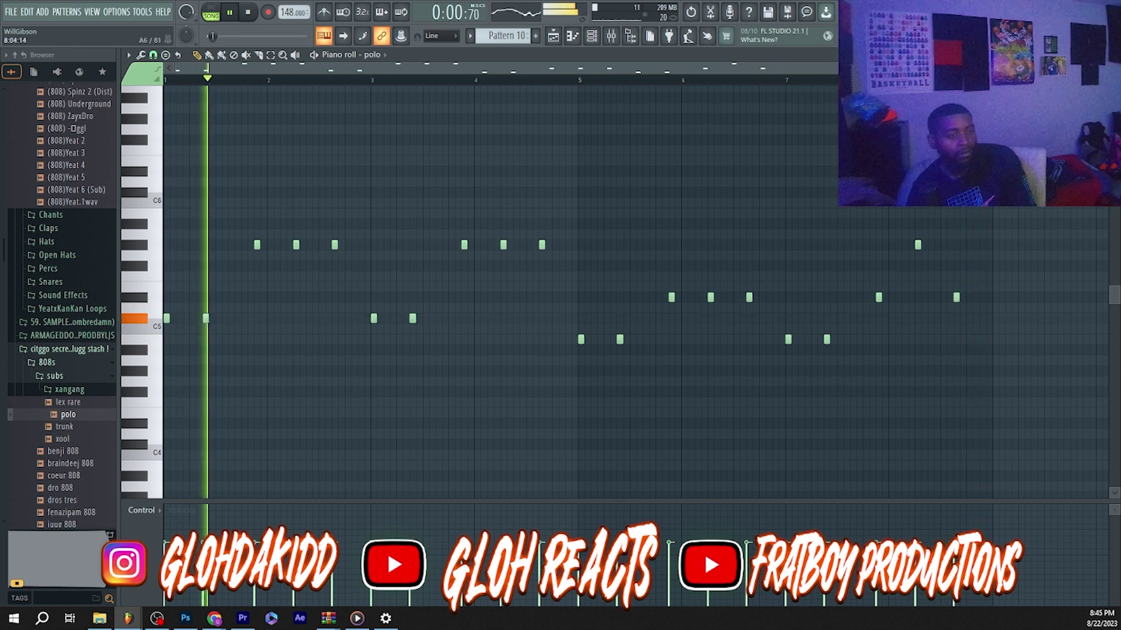
# Route the polo channel to mixer track 10 and raise that track's volume
pyautogui.moveTo(876, 69); pyautogui.dragTo(1042, 69)
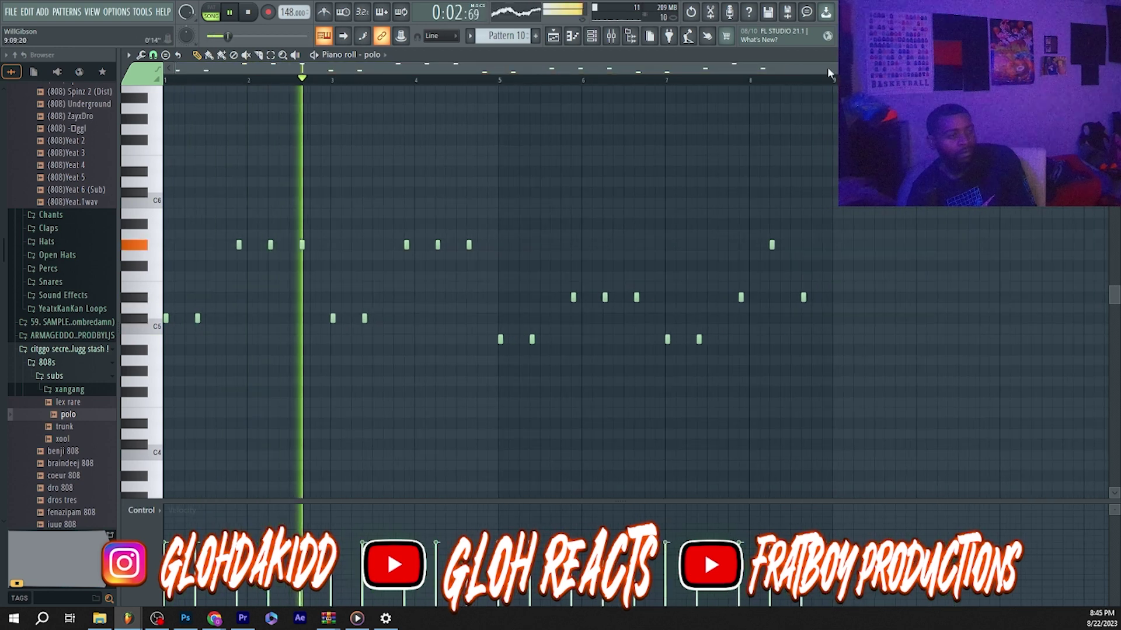
pyautogui.click(598, 39)
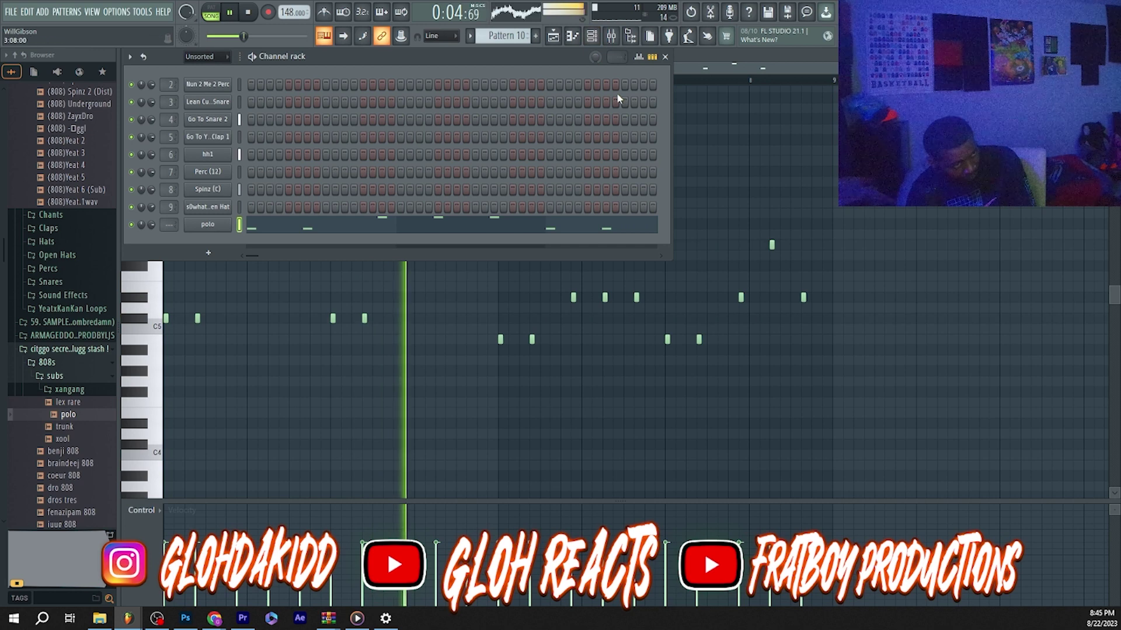
pyautogui.click(554, 38)
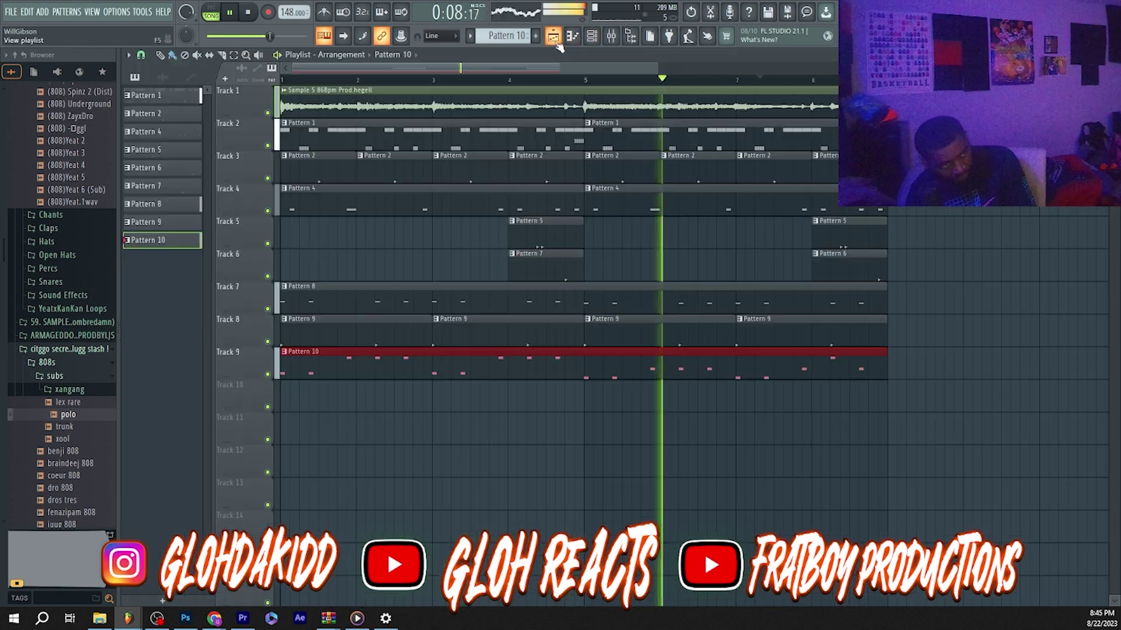
pyautogui.click(591, 36)
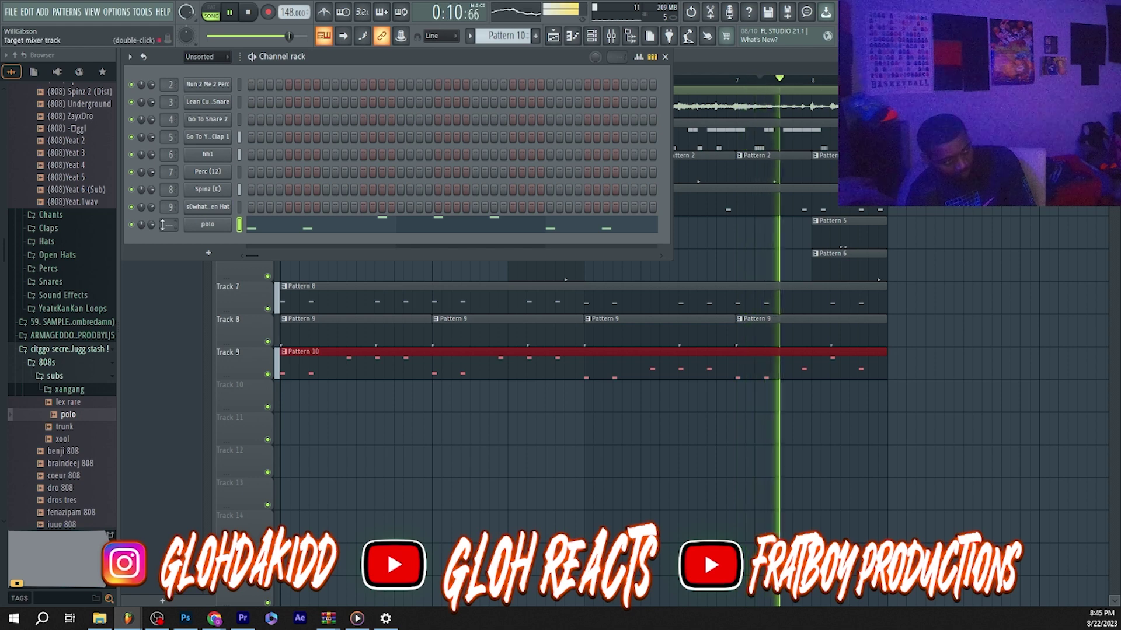
pyautogui.moveTo(166, 225); pyautogui.dragTo(167, 212)
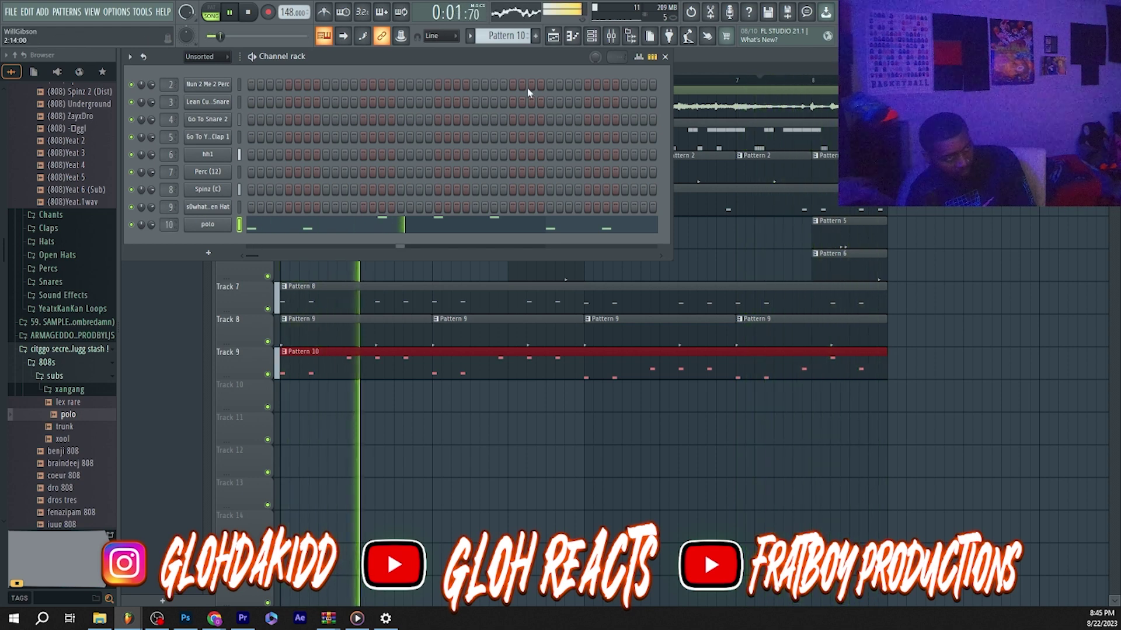
pyautogui.click(609, 37)
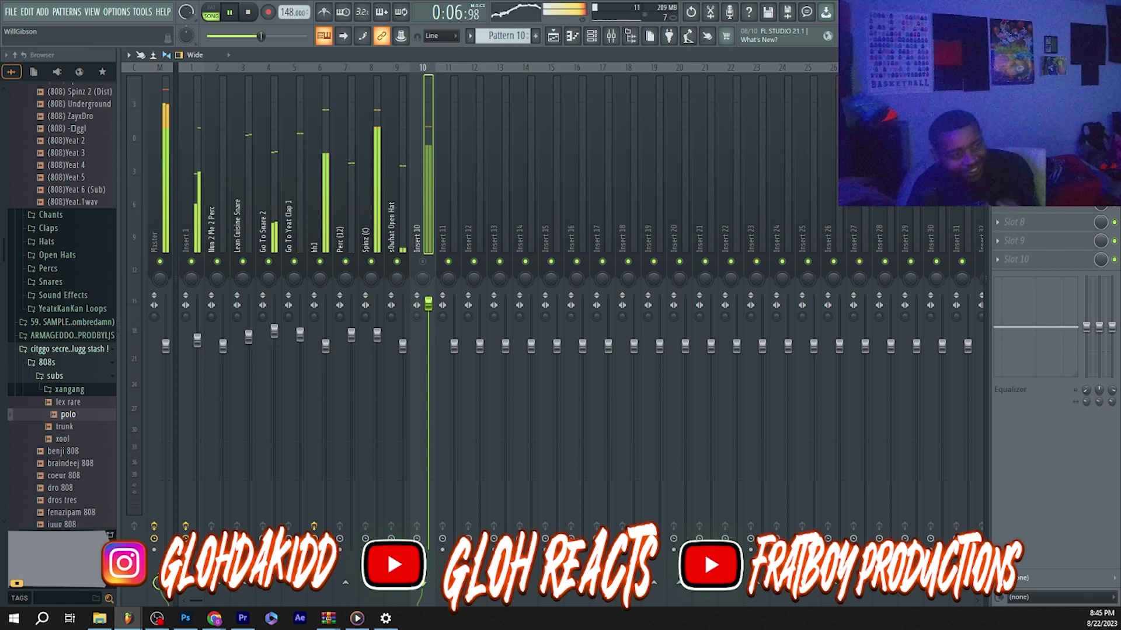
# Return to the playlist and collapse the expanded 808s and citggo secret plugg stash folders in the browser
pyautogui.click(558, 34)
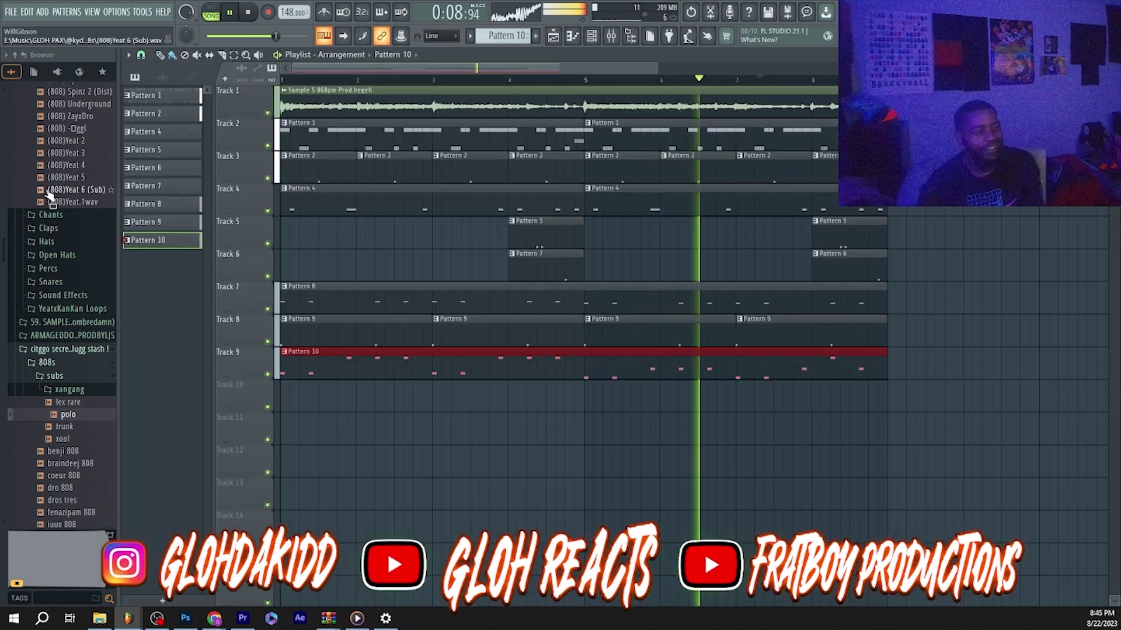
pyautogui.scroll(10, 64, 234)
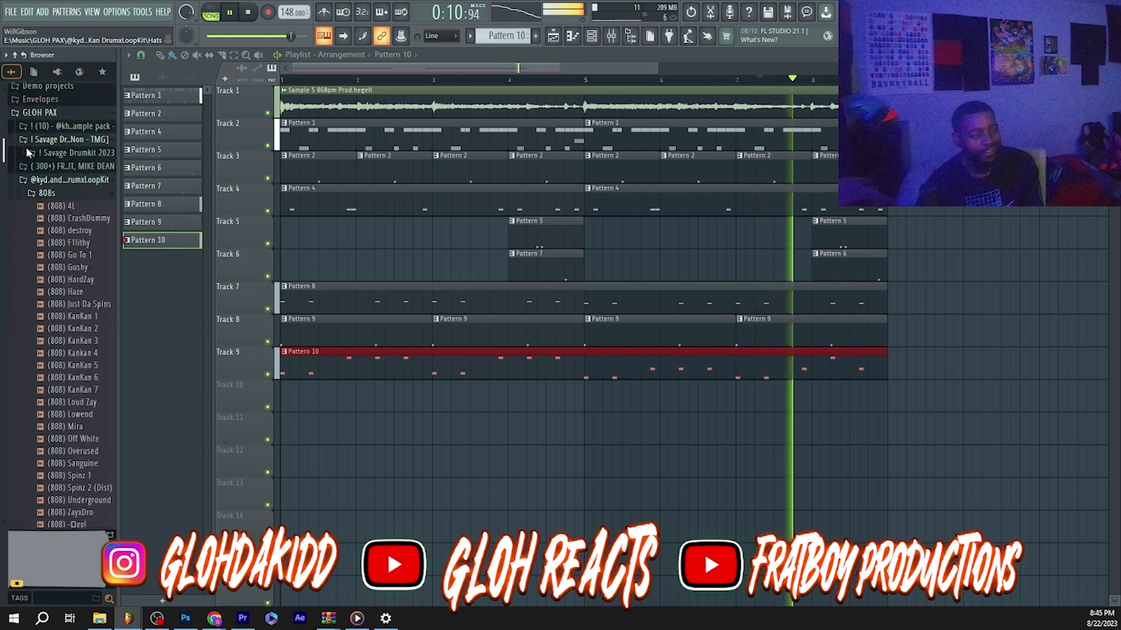
pyautogui.click(64, 199)
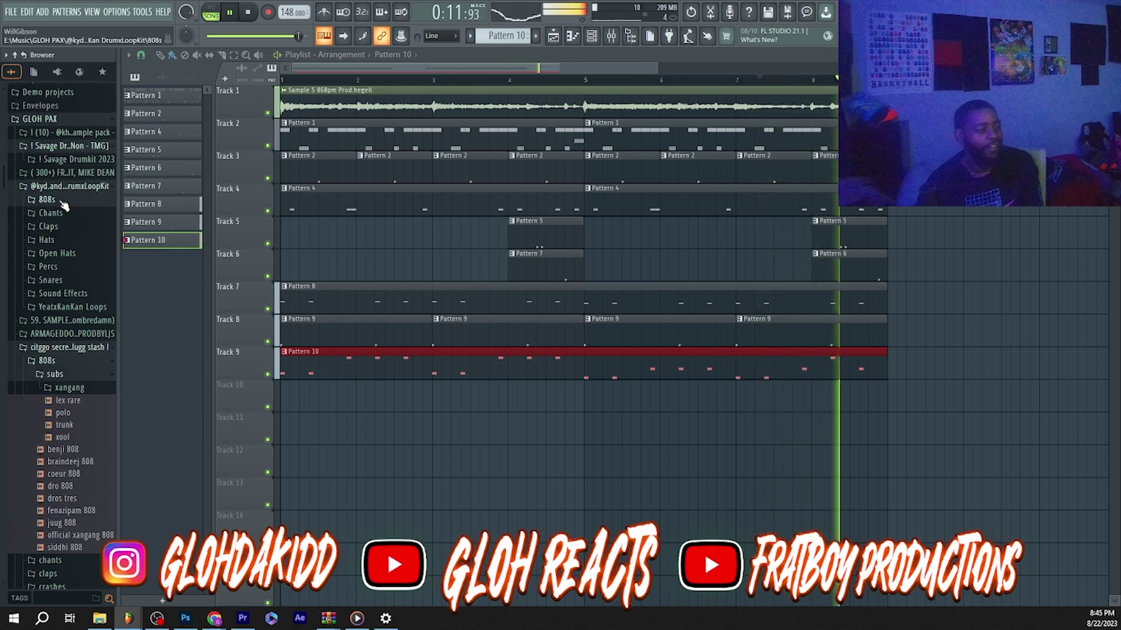
pyautogui.click(62, 349)
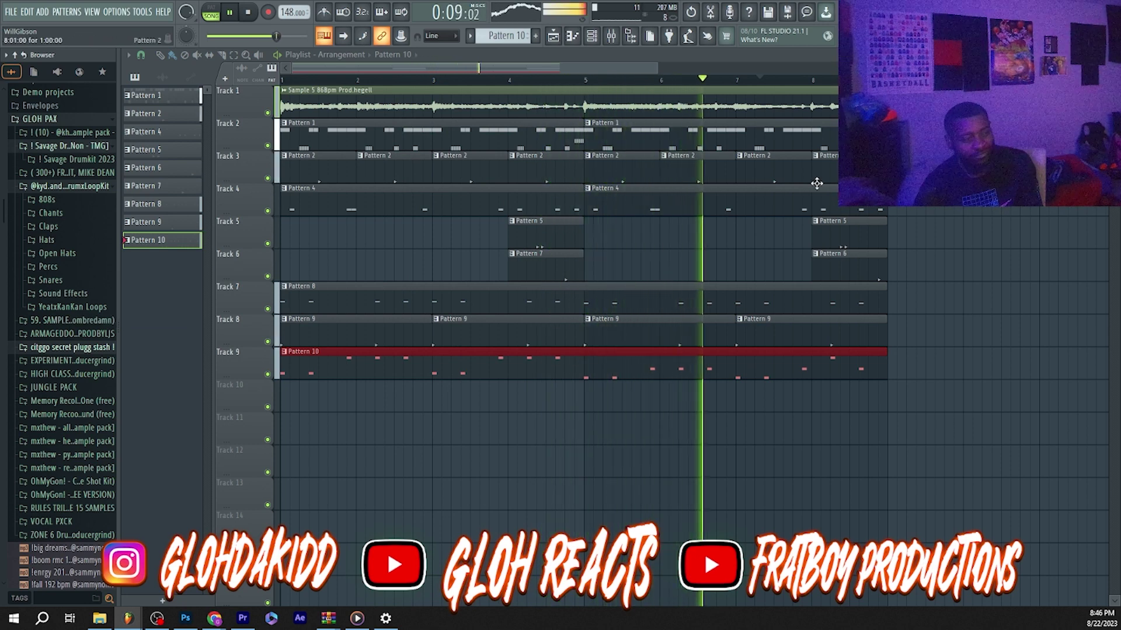
# Save the project under the name Quik in a new project folder
pyautogui.click(13, 13)
pyautogui.click(18, 66)
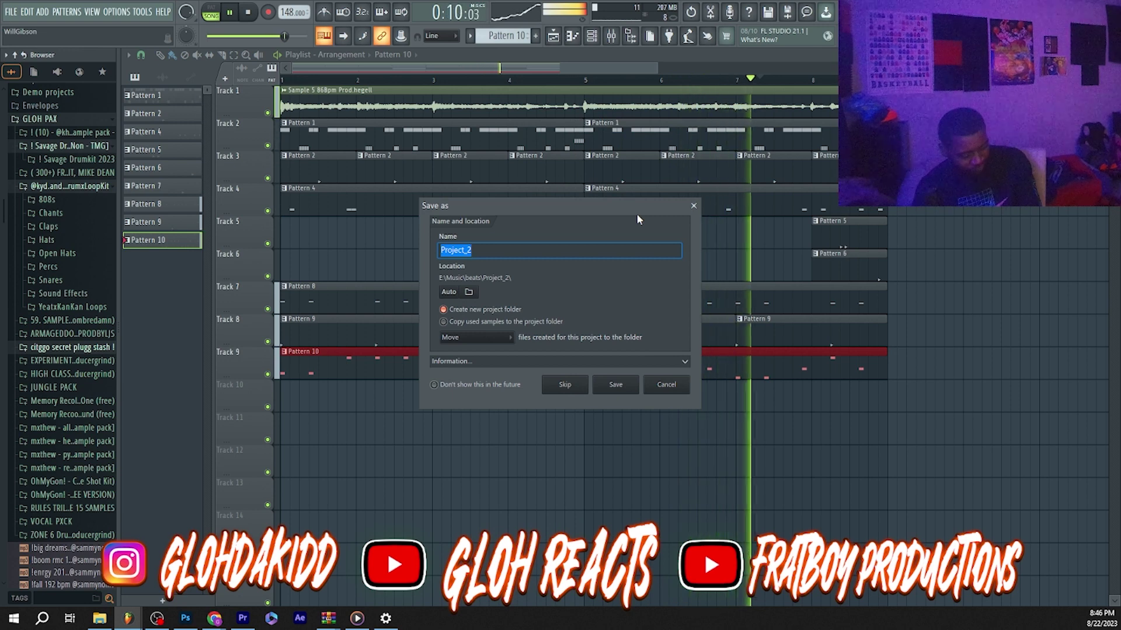
pyautogui.write('Quik')
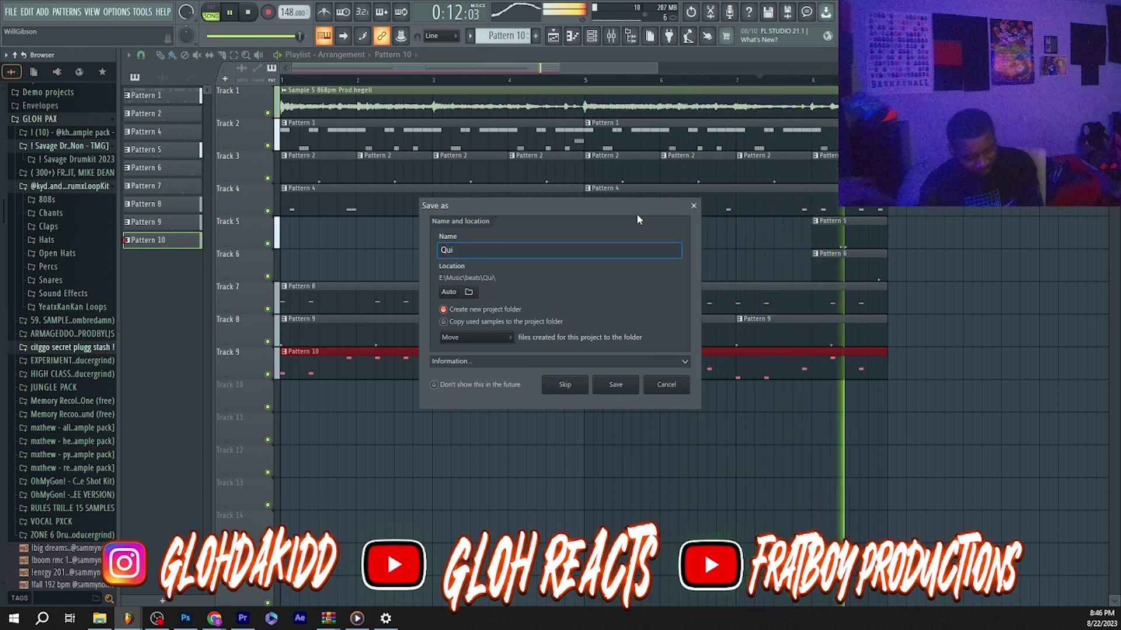
pyautogui.click(614, 383)
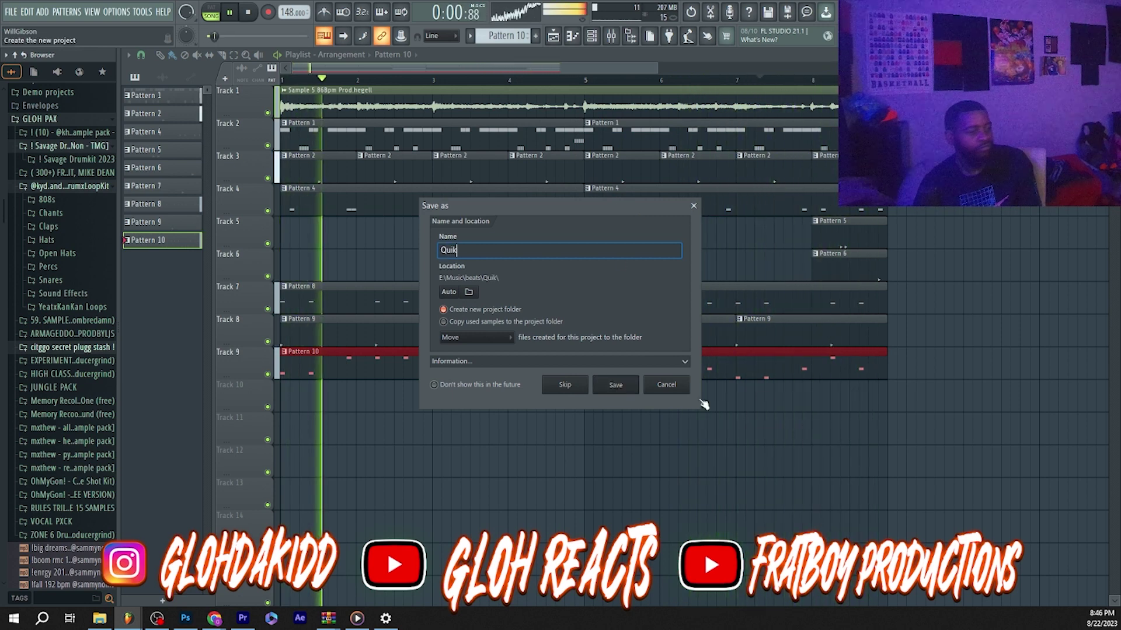